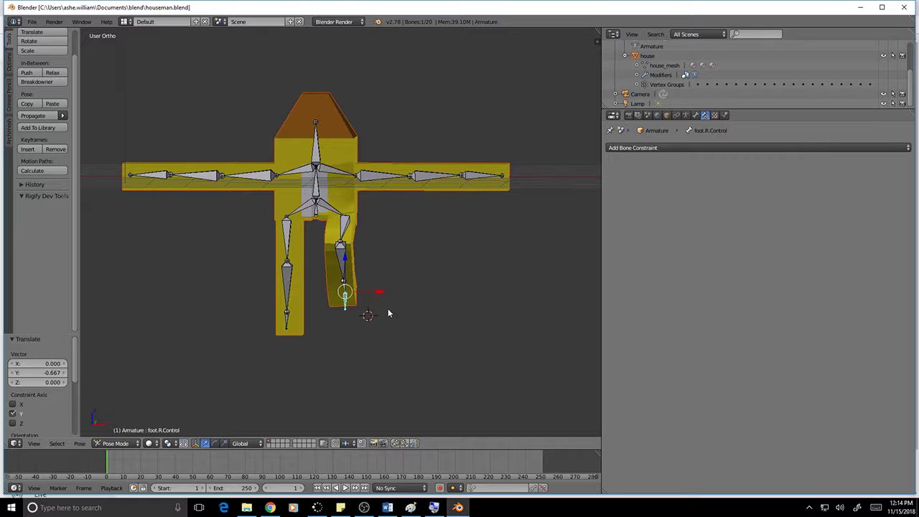
Step: Clear the pose location of the foot.R.Control bone and of all the armature's bones
right_click(344, 300)
key("alt+g")
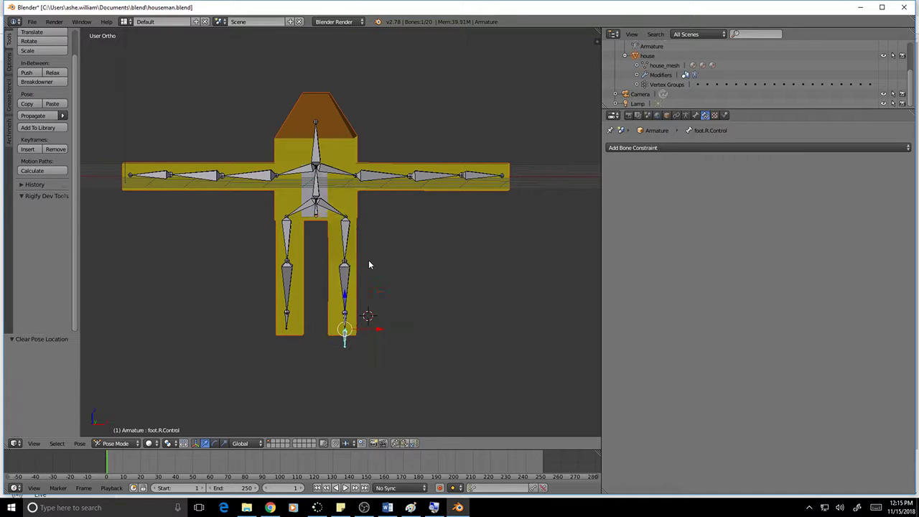
key("a")
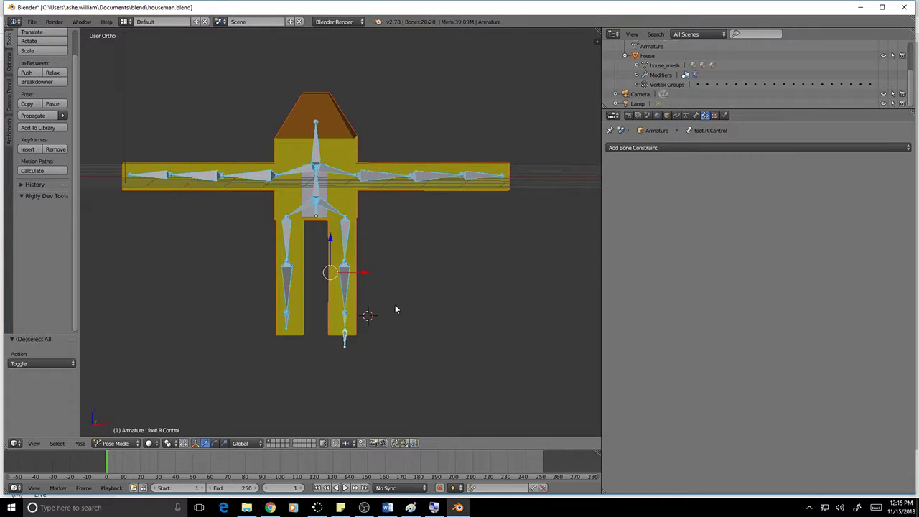
key("alt+g")
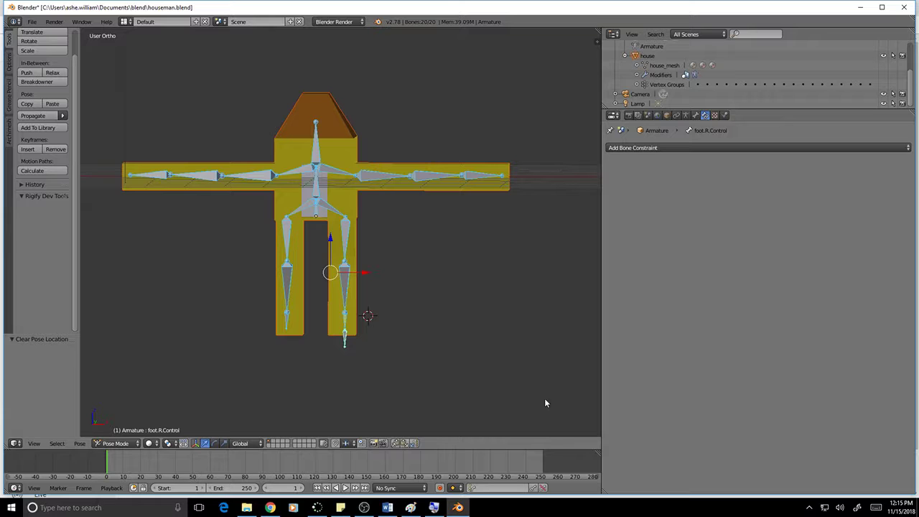
Step: In Edit Mode, duplicate the foot.L bone and place the copy directly below it, about 0.421 down on Z
key("Tab")
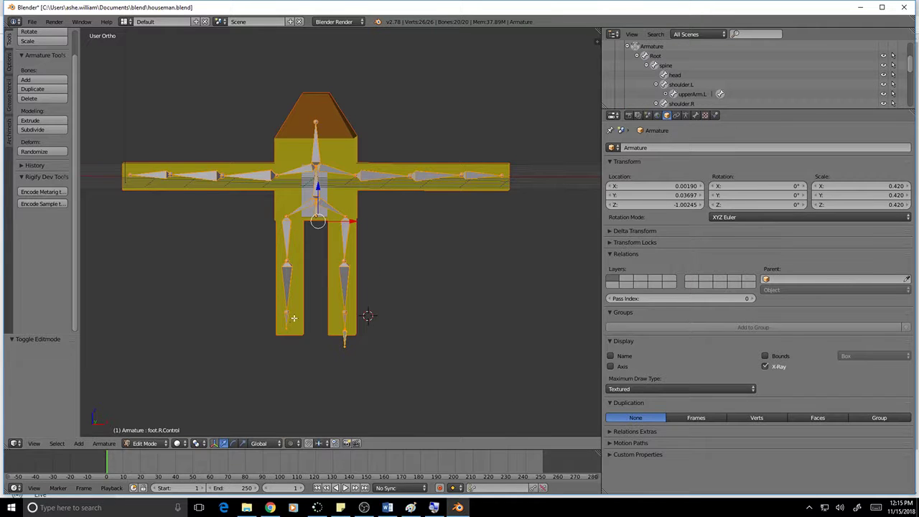
scroll(289, 317, "up", 1)
right_click(263, 356)
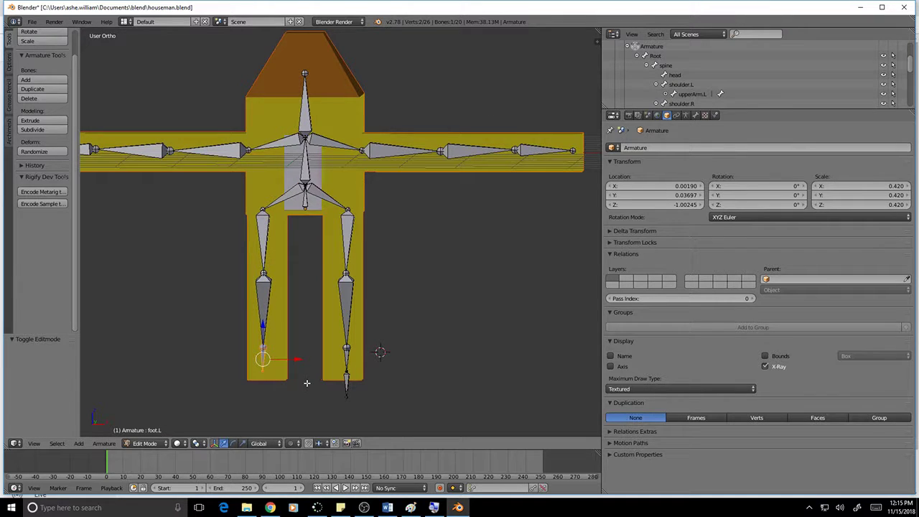
key("e")
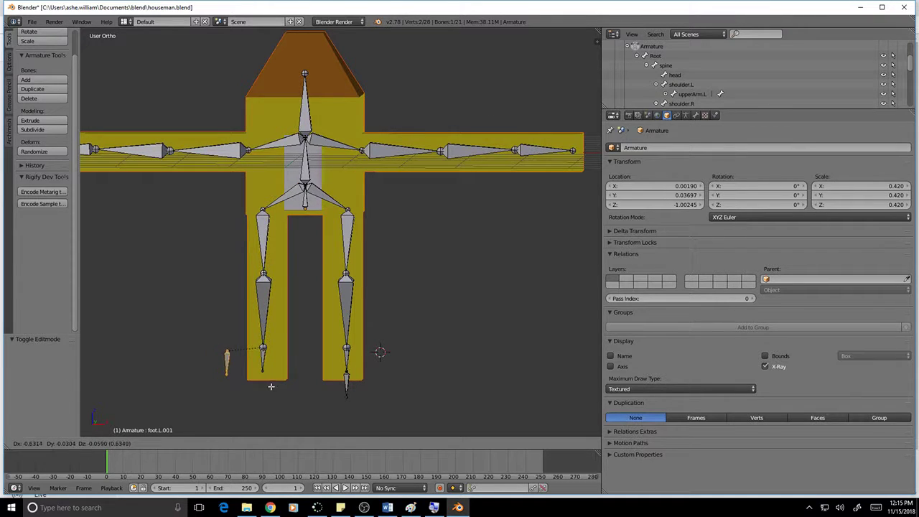
left_click(305, 407)
mouse_move(340, 404)
middle_mouse_down()
mouse_move(428, 375)
mouse_move(336, 410)
middle_mouse_up()
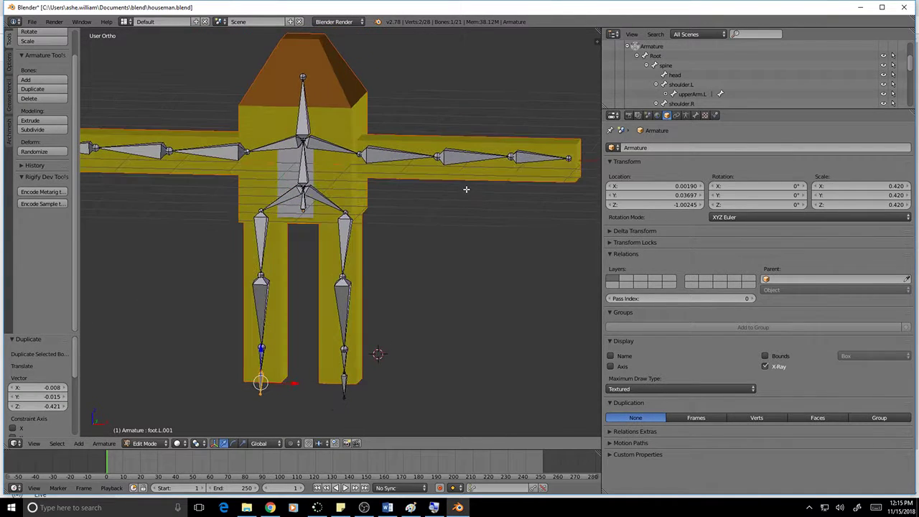
Step: Try duplicating the hand.R bone beyond the arm's end and shifting the original about 0.607 along X, undoing both attempts
scroll(466, 189, "down", 2)
right_click(502, 182)
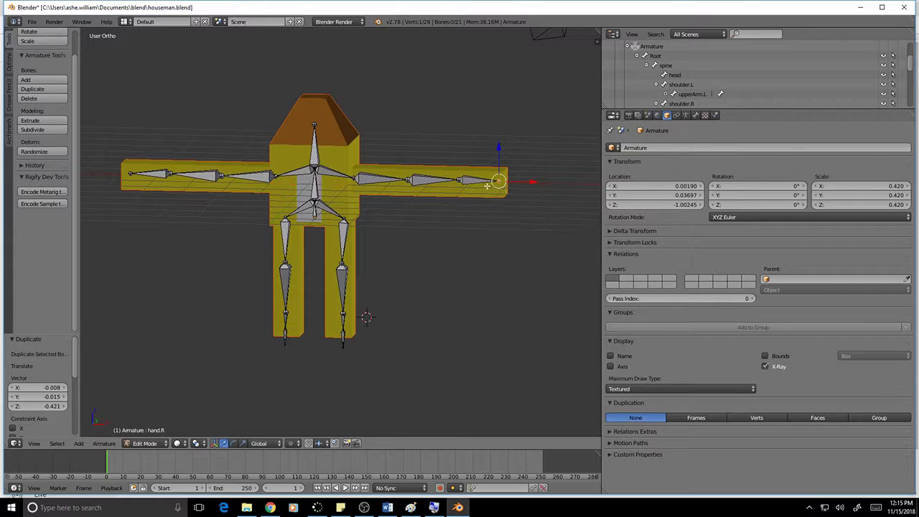
right_click(481, 182)
key("e")
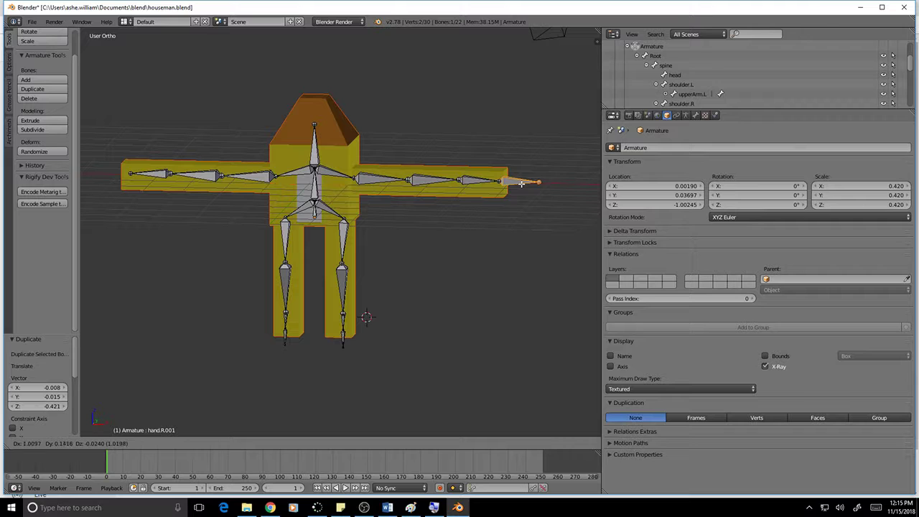
left_click(519, 182)
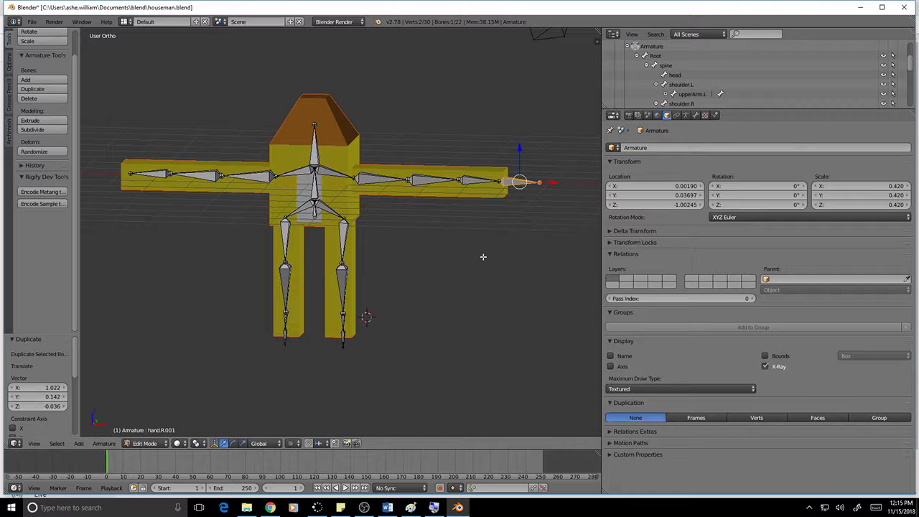
key("ctrl+z")
key("KP_1")
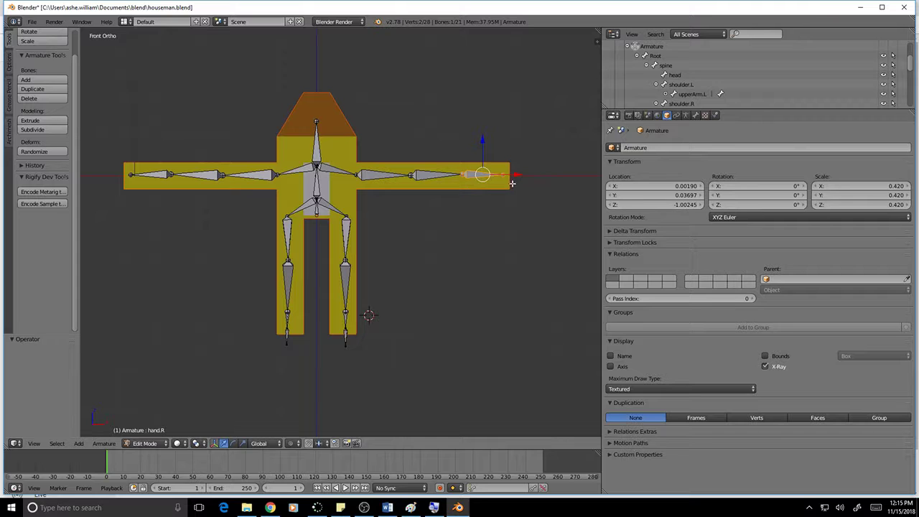
left_click_drag(517, 174, 541, 176)
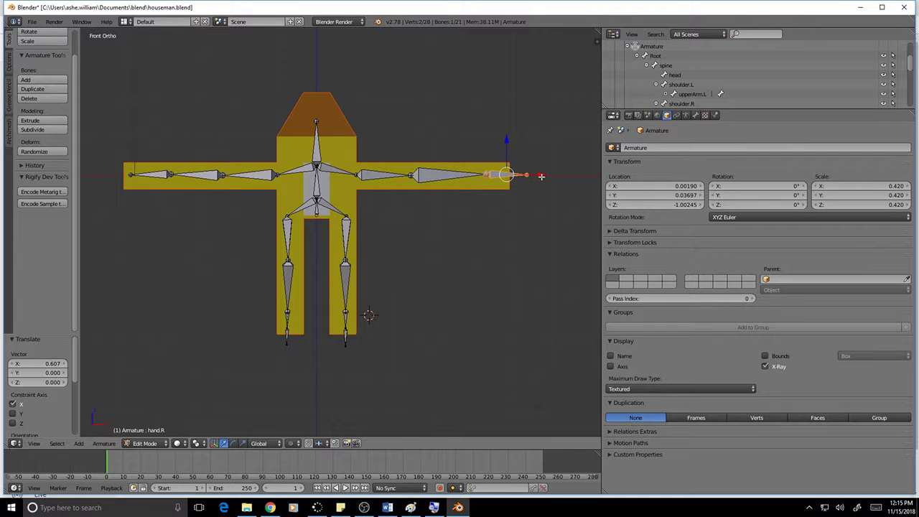
key("ctrl+z")
Step: Duplicate the hand.R bone and move the copy about 1.032 along X, past the end of the arm
key("e")
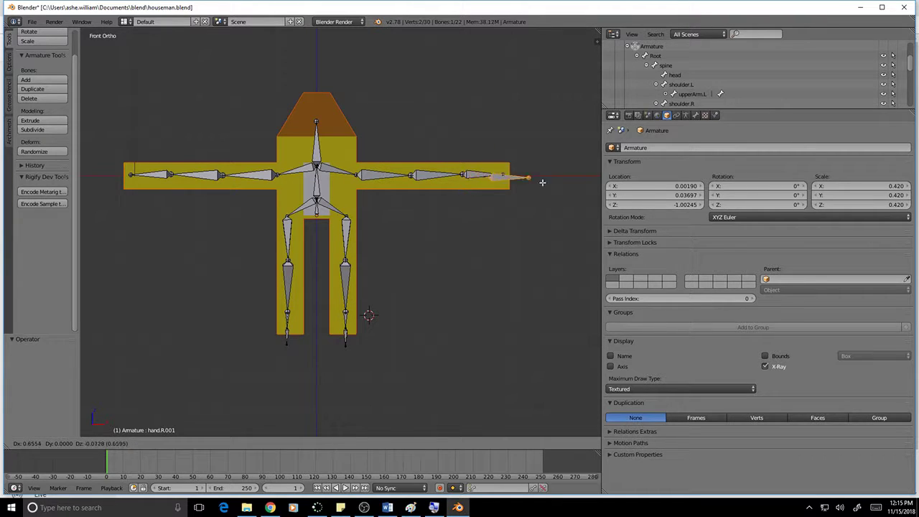
key("Escape")
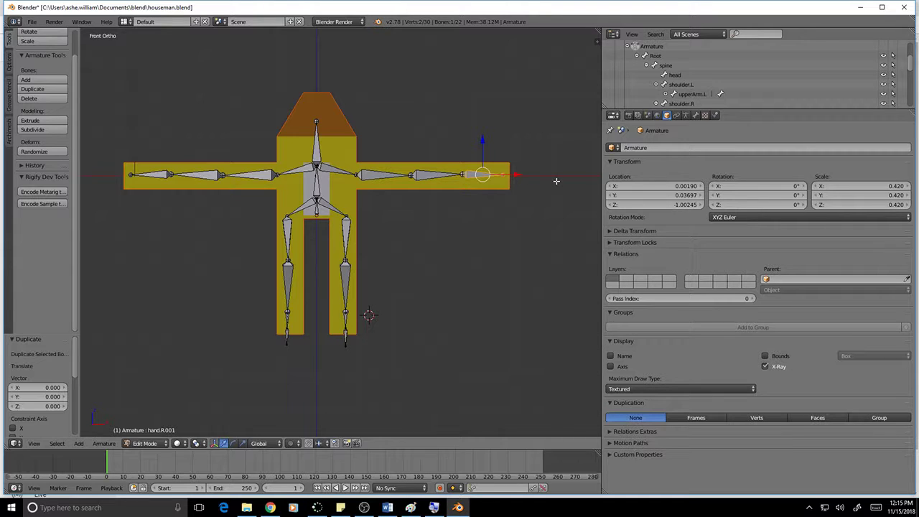
key("g")
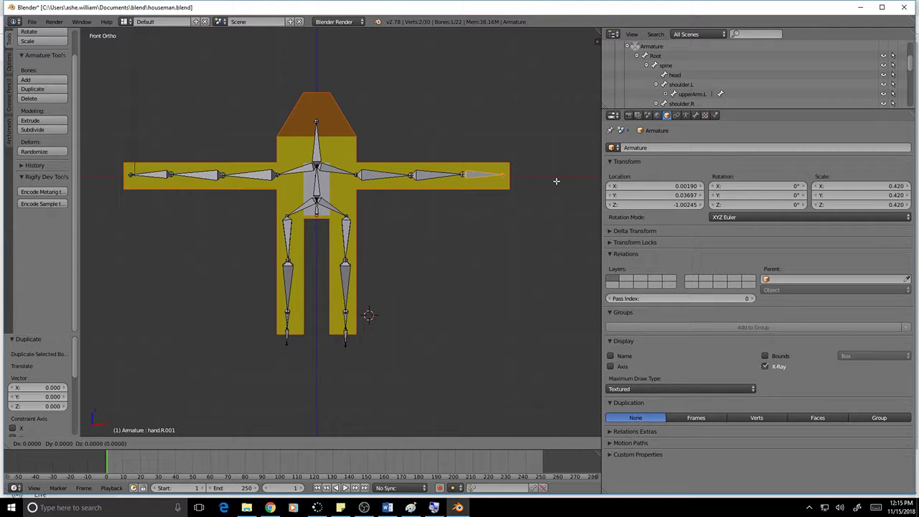
key("x")
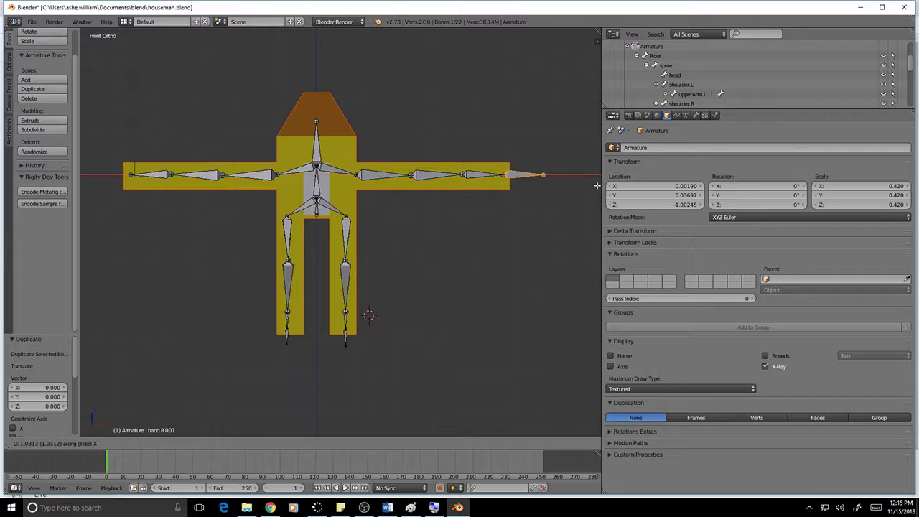
left_click(594, 184)
Step: Duplicate the hand.L bone and move the copy about -1.020 along X, past the end of the arm
right_click(163, 175)
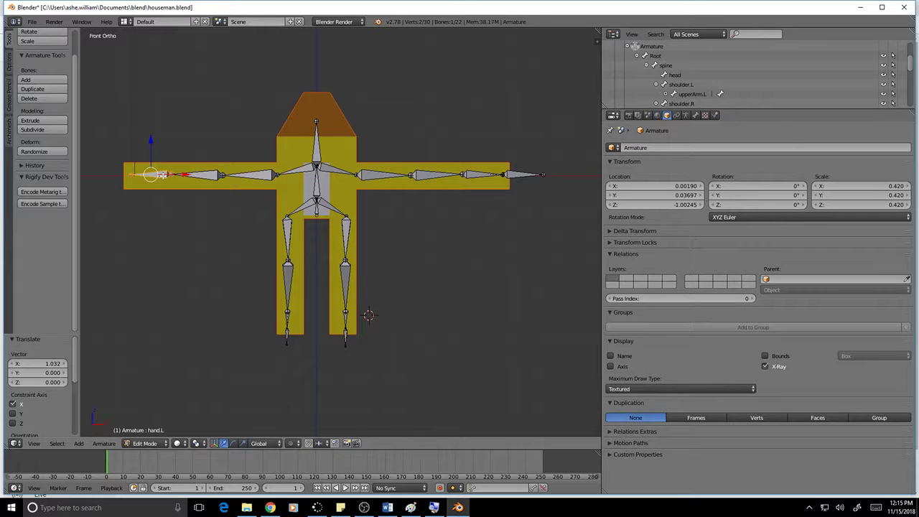
key("shift+d")
right_click(227, 184)
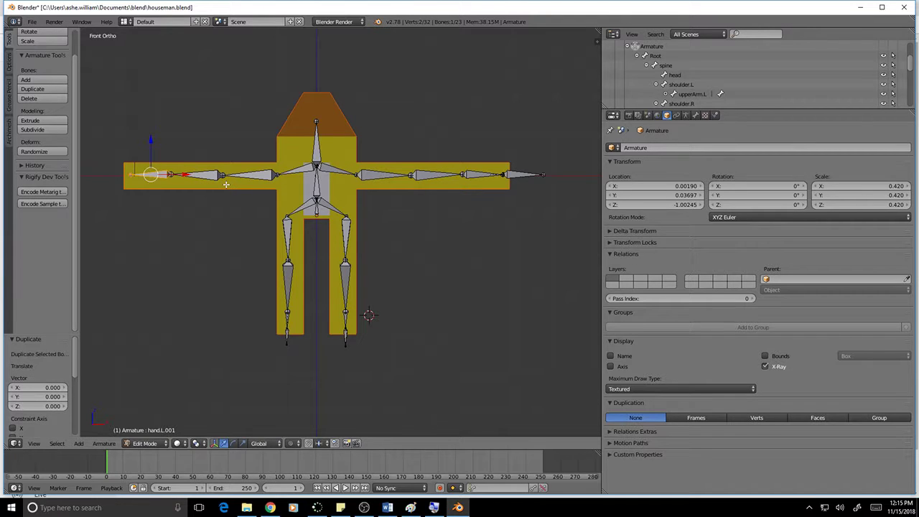
key("g")
key("x")
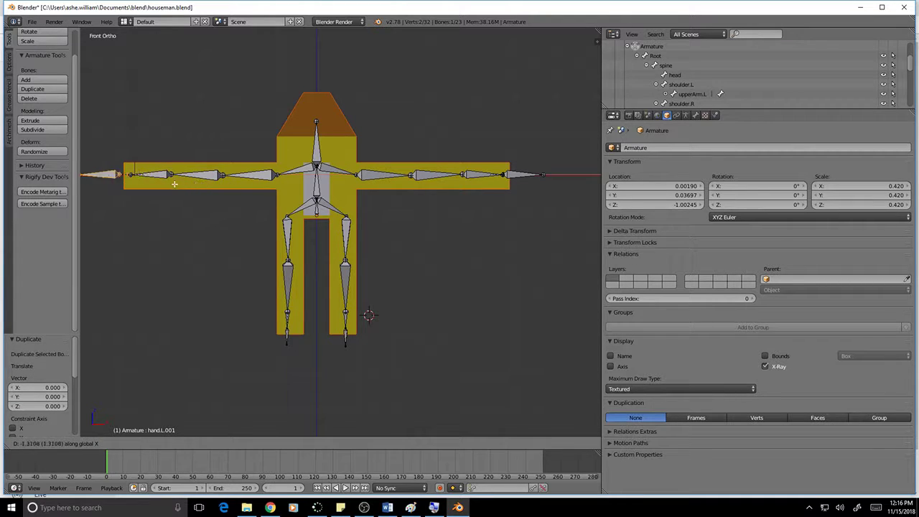
left_click(186, 187)
Step: Rename the duplicated hand.L bone as hand.L.Control
mouse_move(176, 211)
middle_mouse_down()
mouse_move(294, 217)
mouse_move(195, 204)
mouse_move(248, 211)
mouse_move(189, 218)
middle_mouse_up()
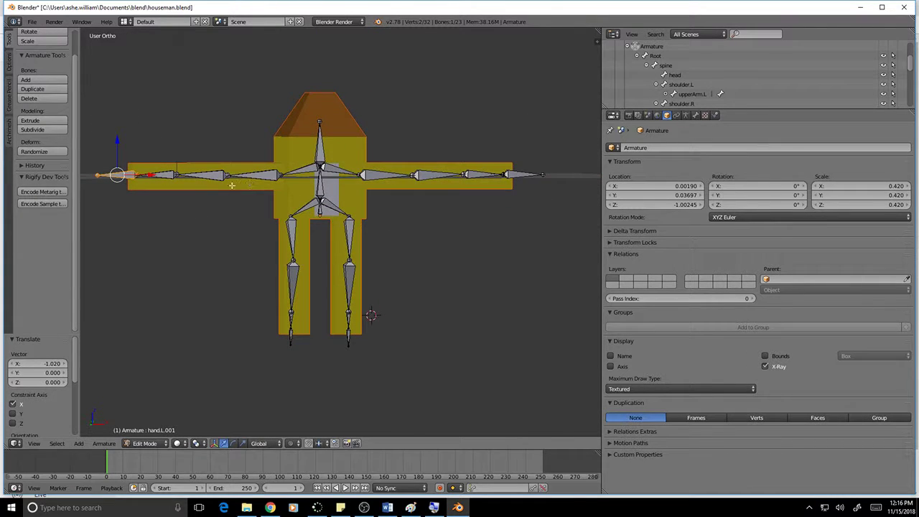
right_click(159, 178)
right_click(118, 176)
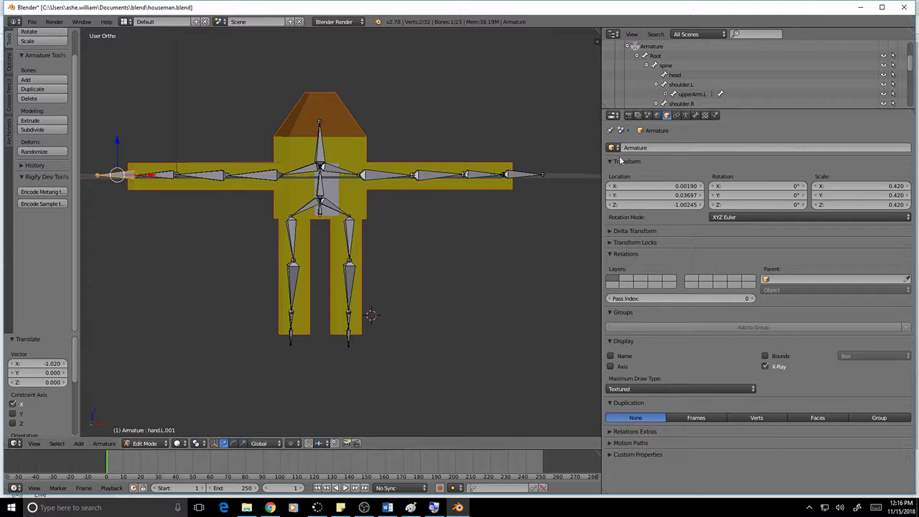
left_click(695, 114)
left_click(659, 148)
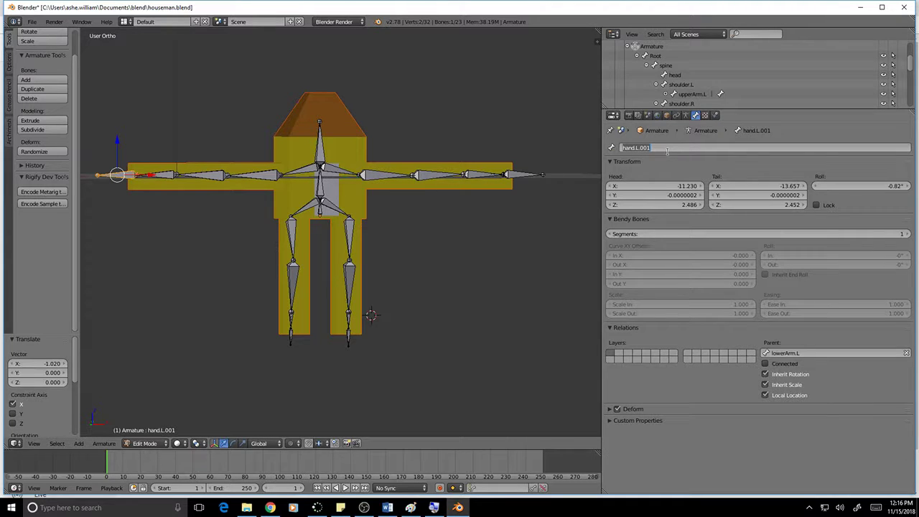
type("han")
key("Return")
Step: Rename the duplicated hand.R bone as hand.R.Control
right_click(532, 176)
left_click(754, 148)
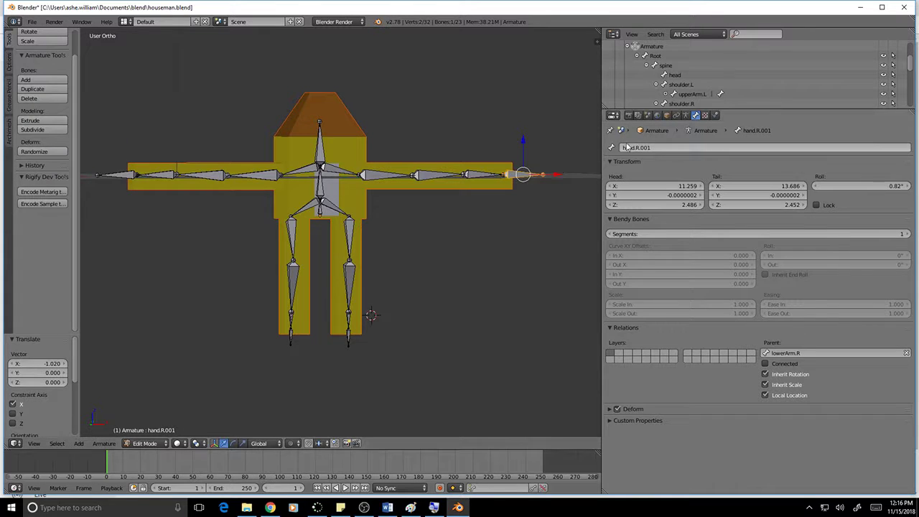
type("han")
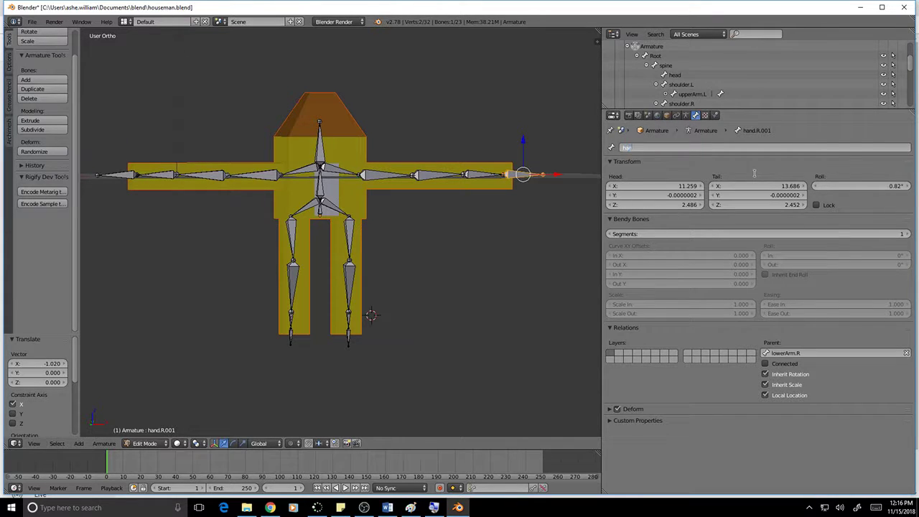
type("d.R.Control")
key("Return")
Step: Rename the duplicated foot.L bone as foot.L.Control
right_click(291, 335)
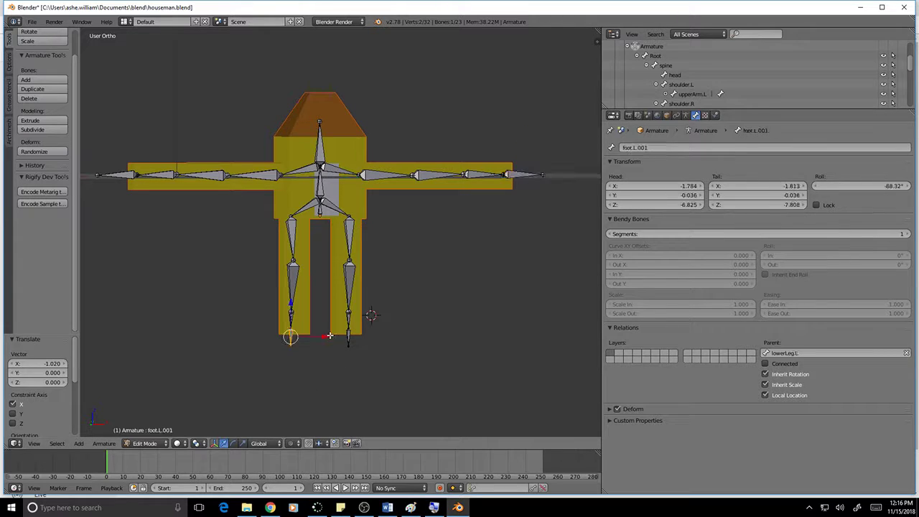
left_click(682, 148)
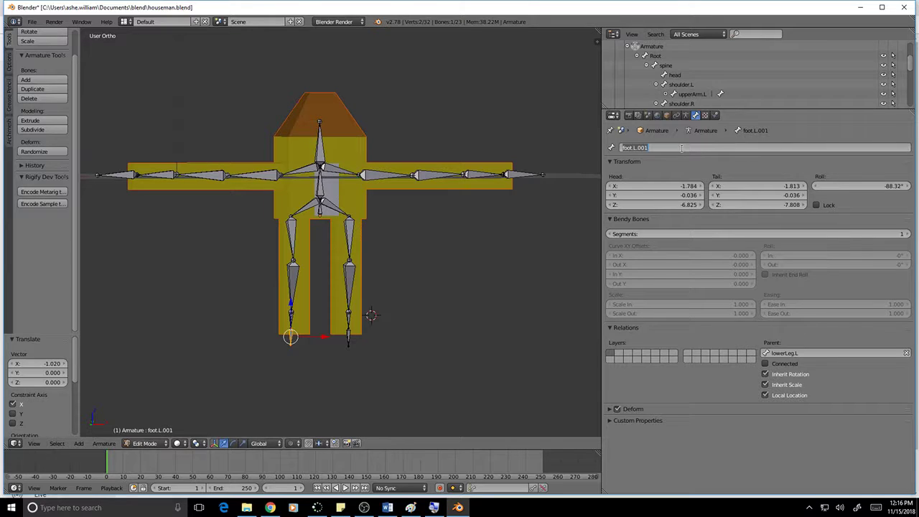
type("foot.L.Control")
key("Return")
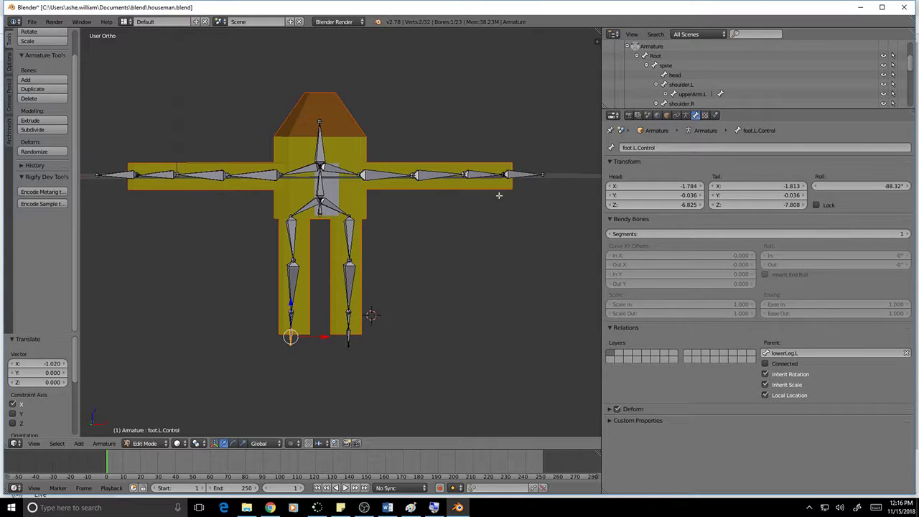
Step: Remove the parent bone from hand.L.Control, hand.R.Control and foot.L.Control
right_click(130, 175)
left_click(906, 353)
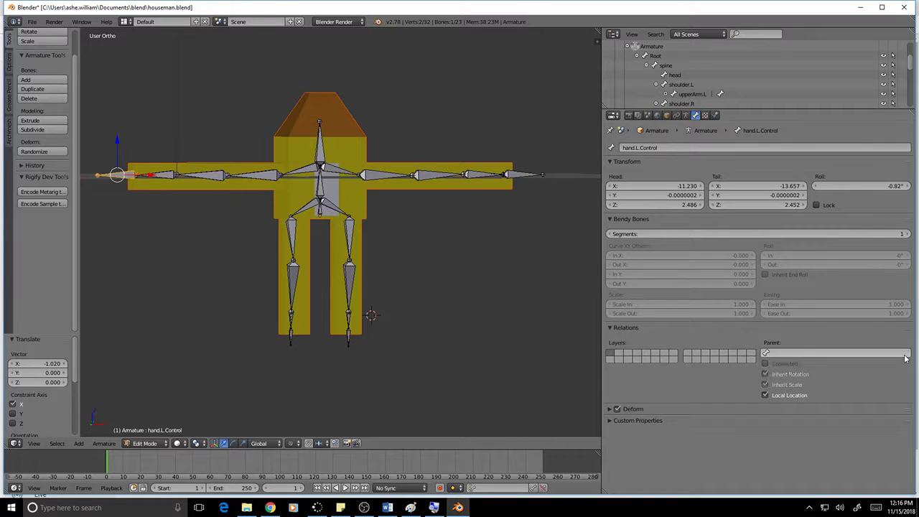
right_click(522, 174)
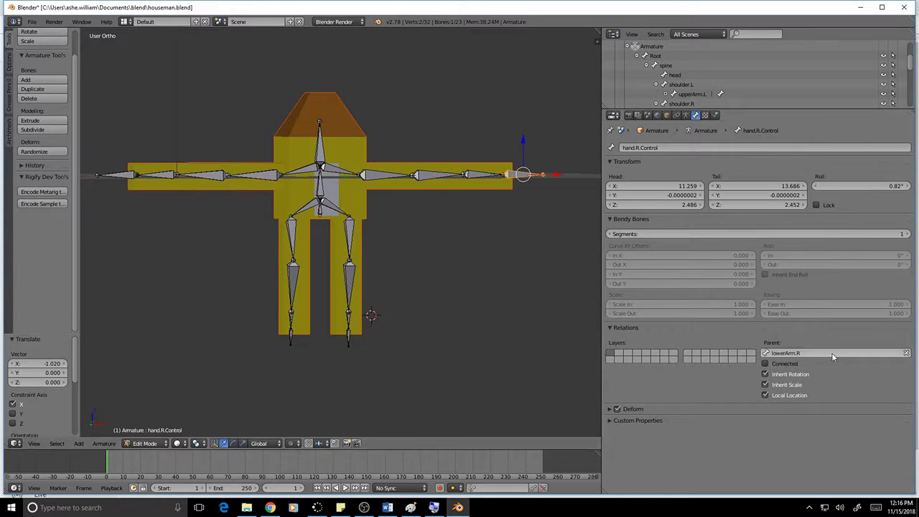
left_click(908, 353)
right_click(290, 334)
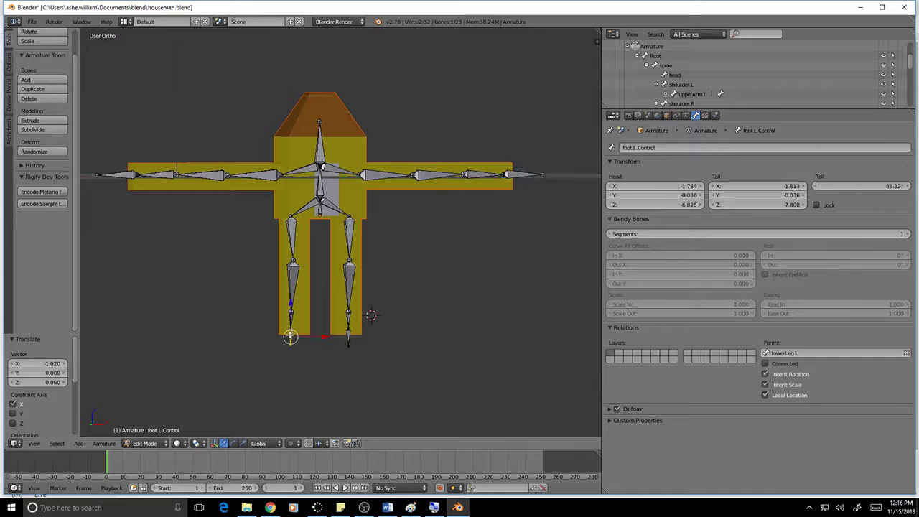
left_click(905, 353)
Step: In top view, move both elbow joints together about 0.134 along Y to bend the arms slightly
middle_click_drag(421, 259, 281, 194)
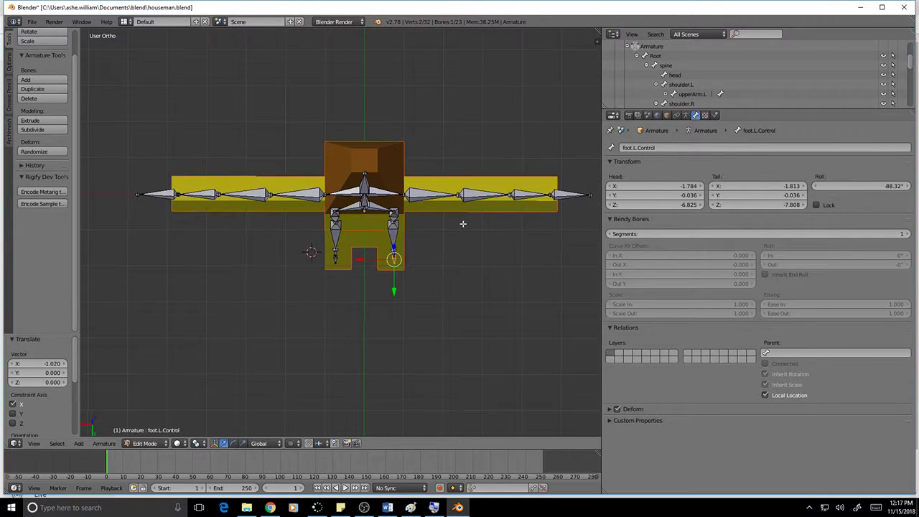
key("KP_7")
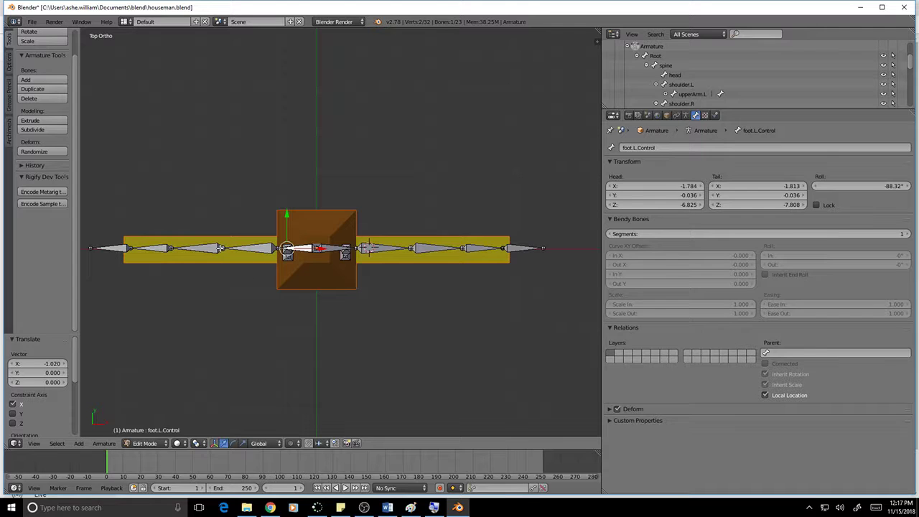
right_click(222, 249)
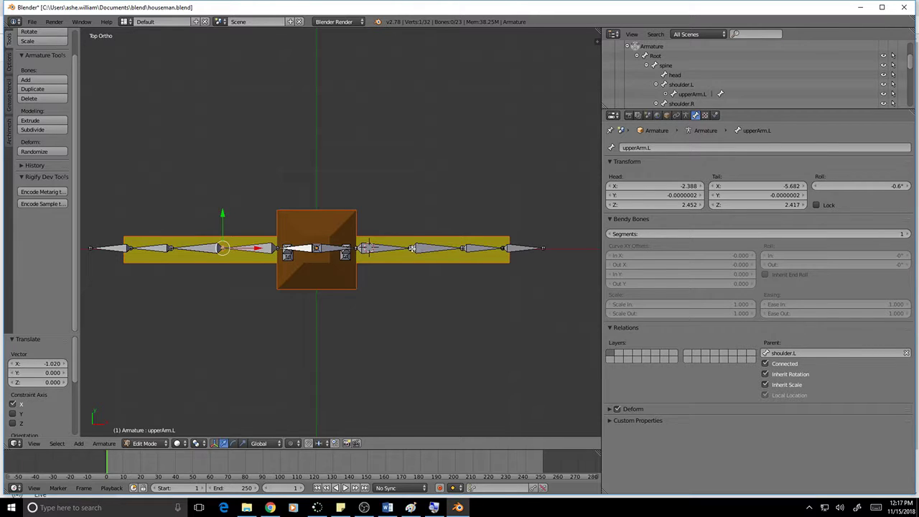
right_click(411, 248)
key("g")
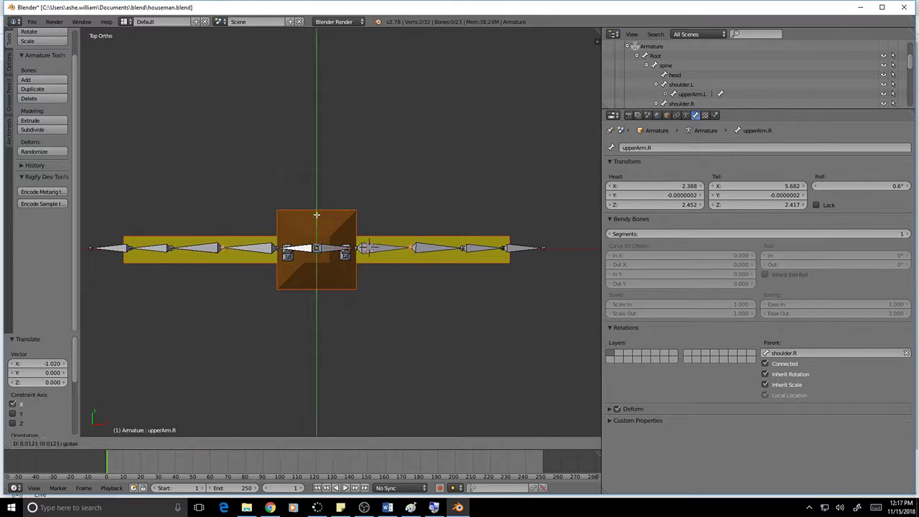
left_click_drag(317, 215, 316, 210)
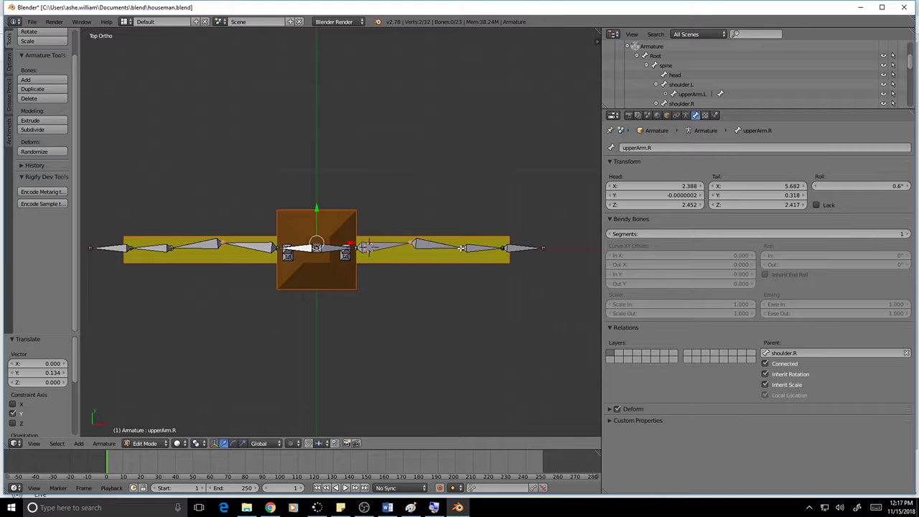
Step: In top view, move the hand.L and hand.R bones together about -0.085 along Y
right_click(460, 248)
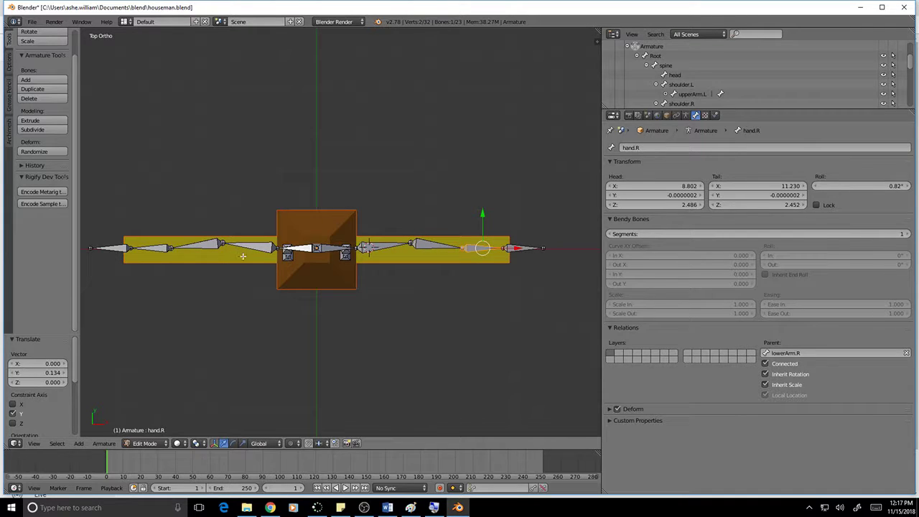
right_click(168, 248, "shift")
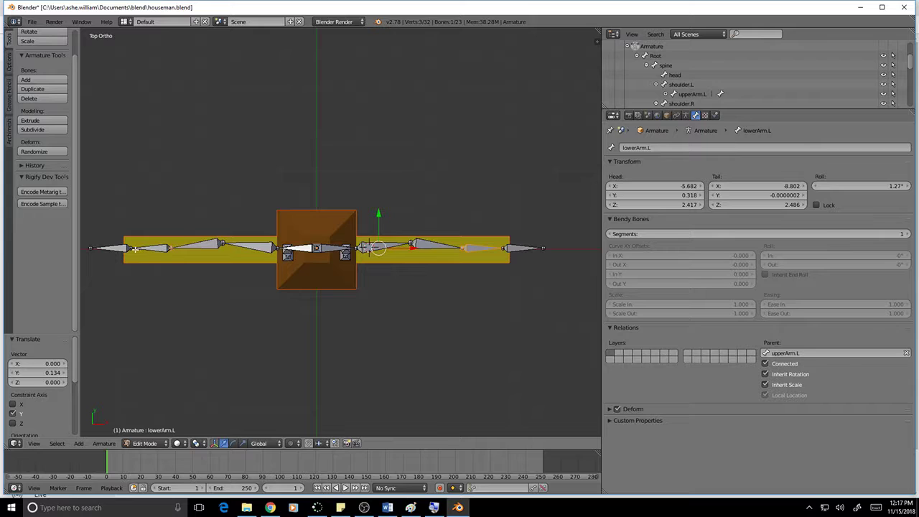
right_click(133, 248, "shift")
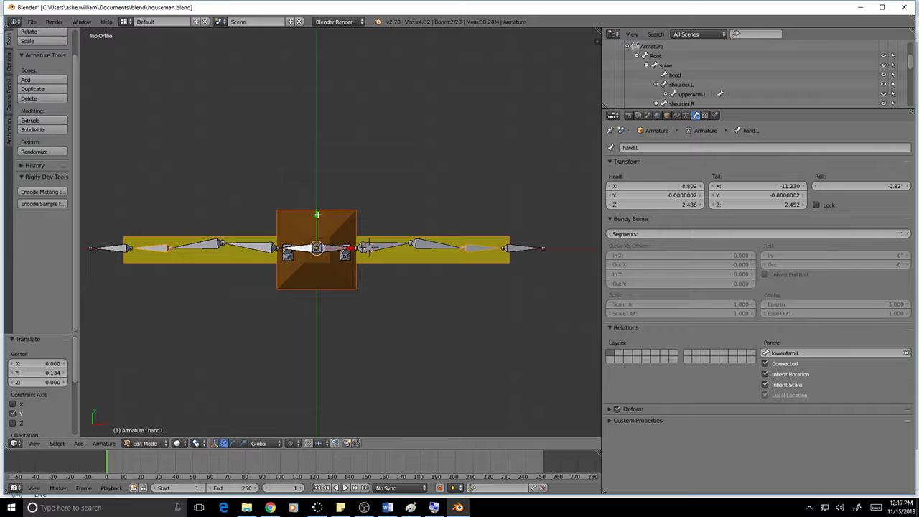
left_click_drag(317, 213, 313, 225)
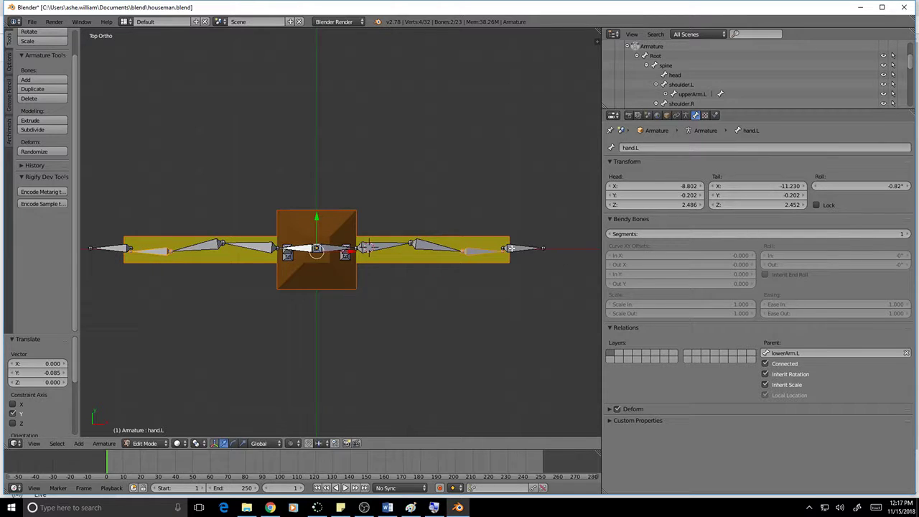
Step: Move hand.L.Control and hand.R.Control together about -0.085 along Y so they line up with the hand bones
right_click(524, 248)
right_click(115, 249, "shift")
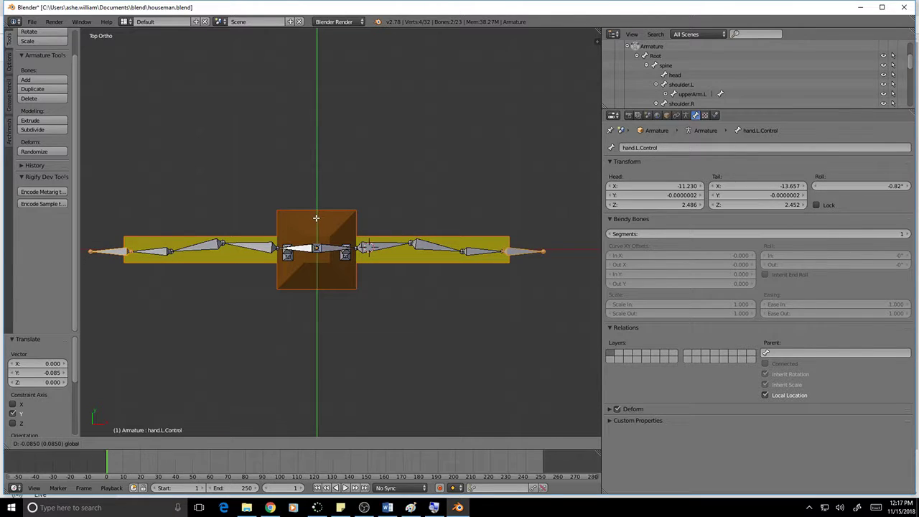
middle_click_drag(424, 273, 366, 192)
key("KP_1")
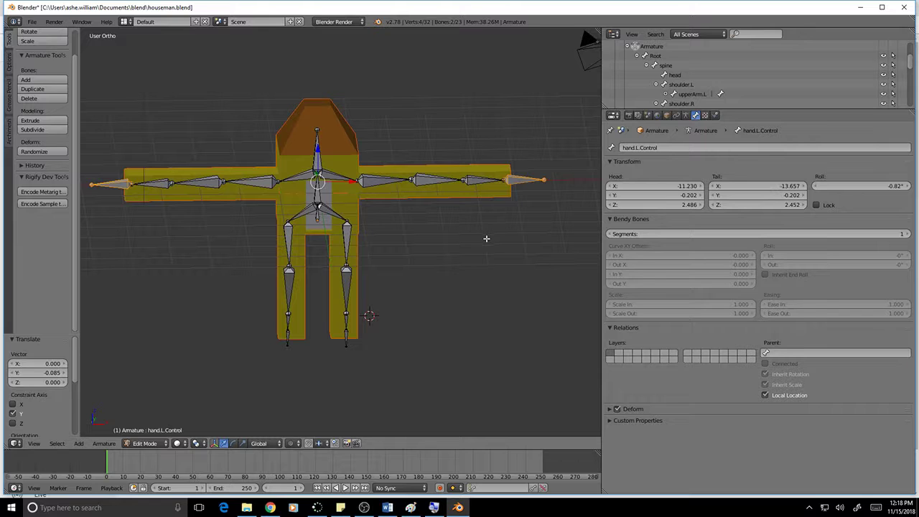
Step: In Pose Mode, add an Inverse Kinematics bone constraint to hand.R
key("ctrl+Tab")
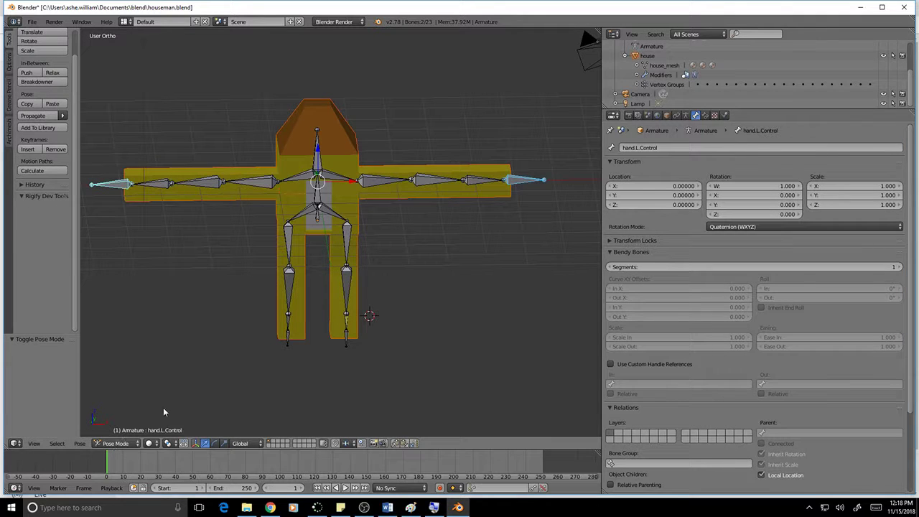
right_click(479, 185)
right_click(477, 185)
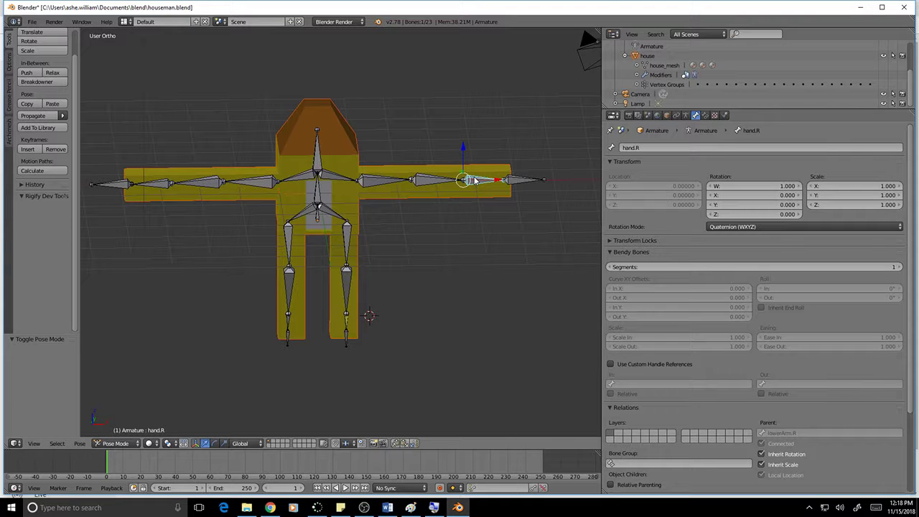
right_click(518, 185)
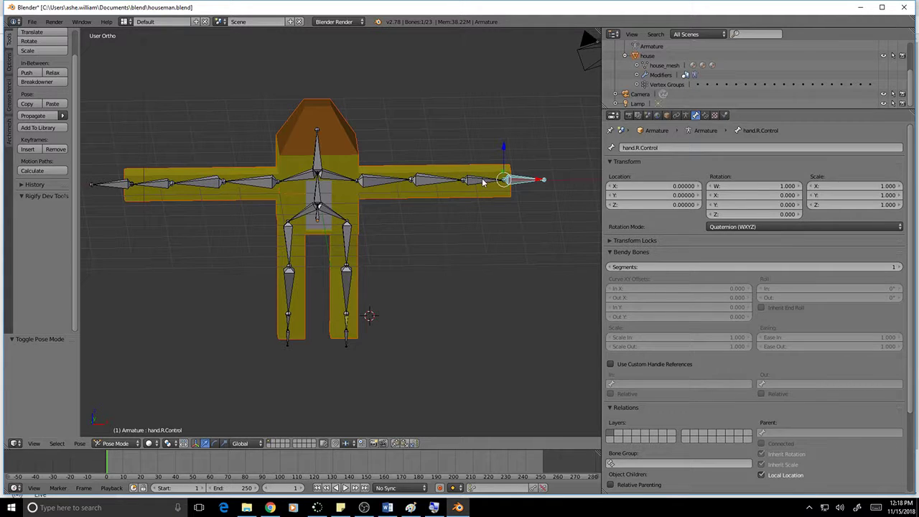
right_click(485, 182)
left_click(704, 116)
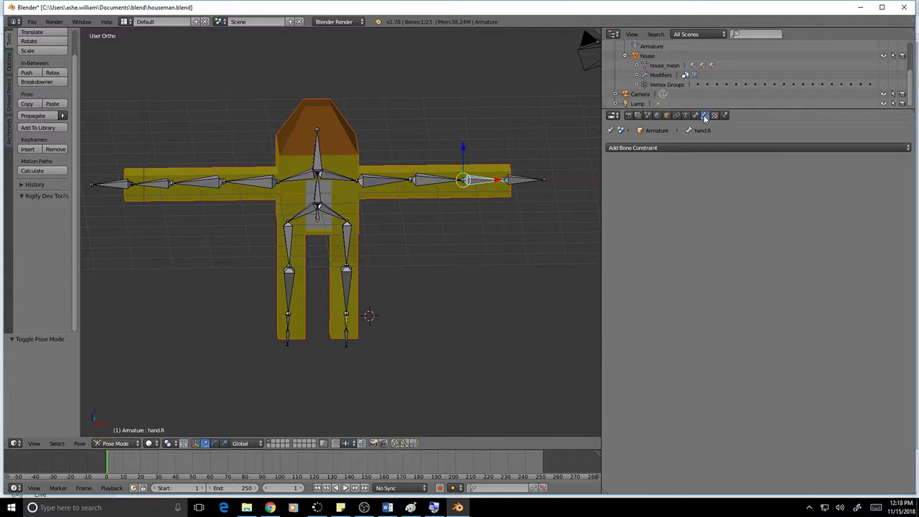
left_click(699, 147)
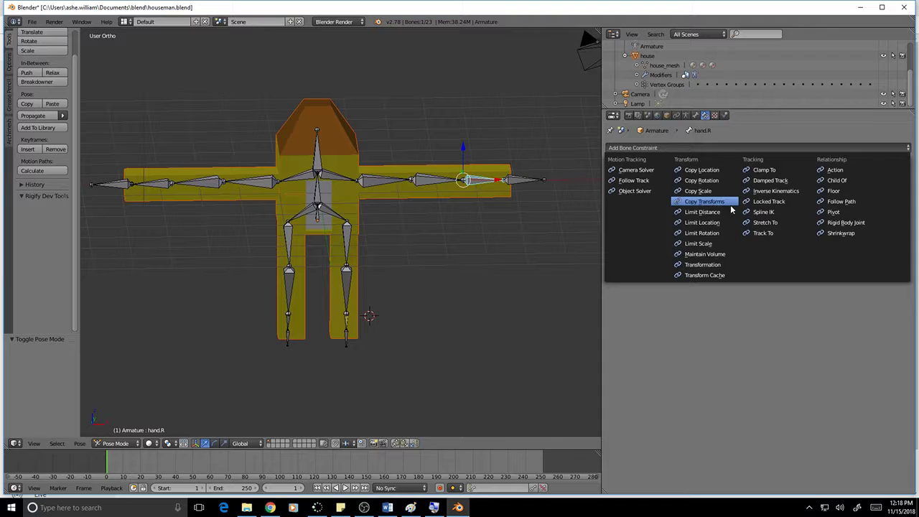
left_click(768, 191)
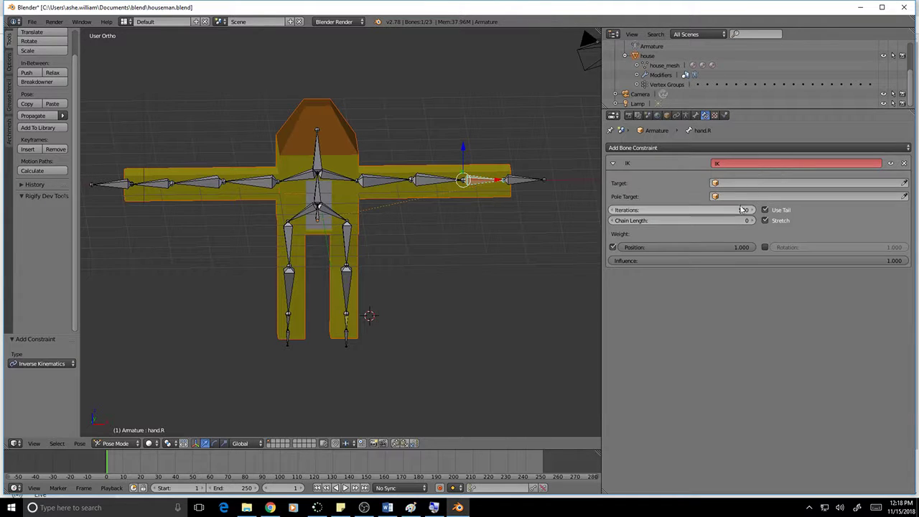
Step: Target hand.R's IK constraint at the Armature's hand.R.Control bone and set its chain length to 3
left_click(771, 185)
left_click(744, 197)
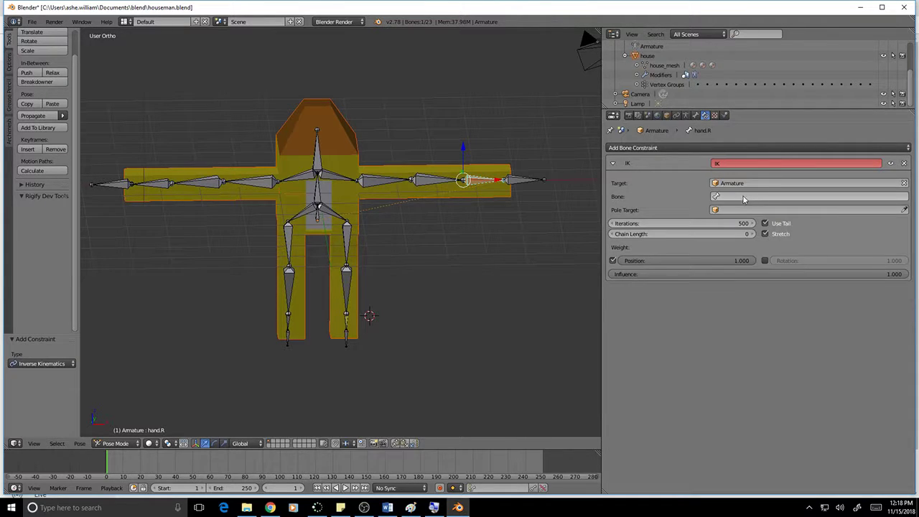
left_click(744, 198)
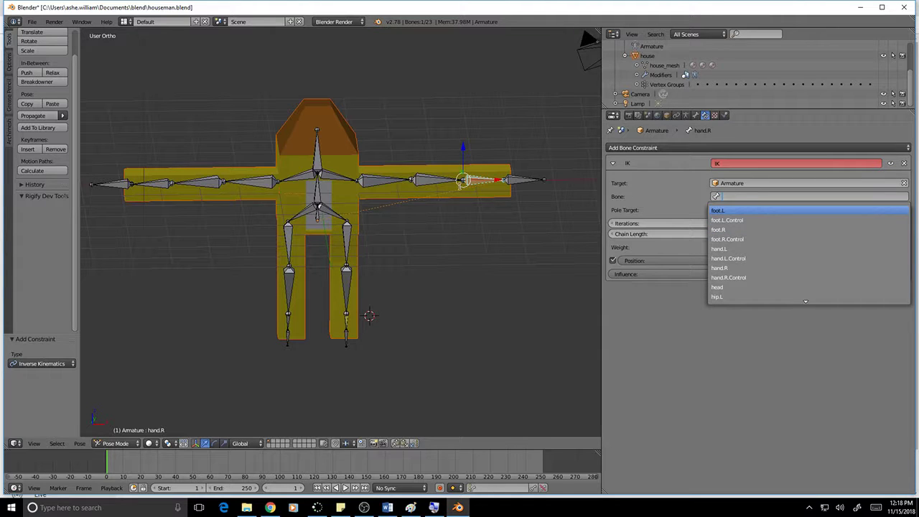
left_click(739, 278)
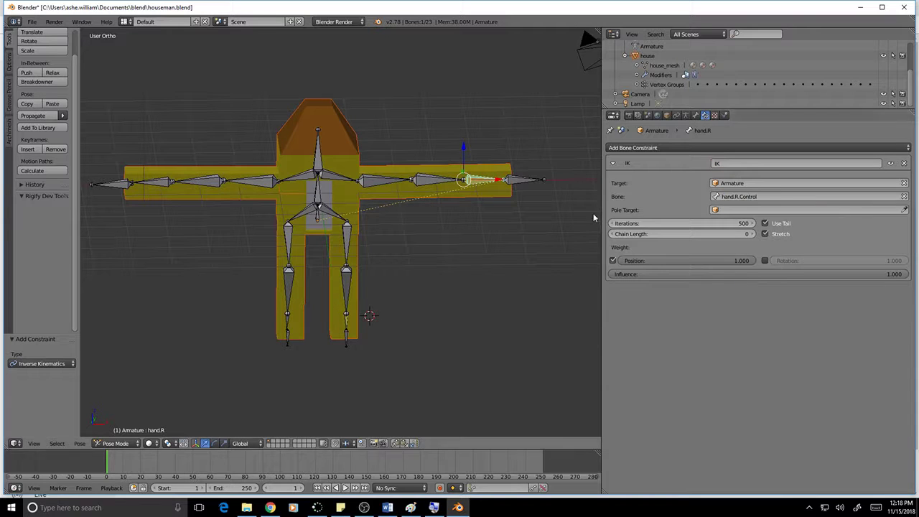
left_click(753, 235)
left_click(753, 235)
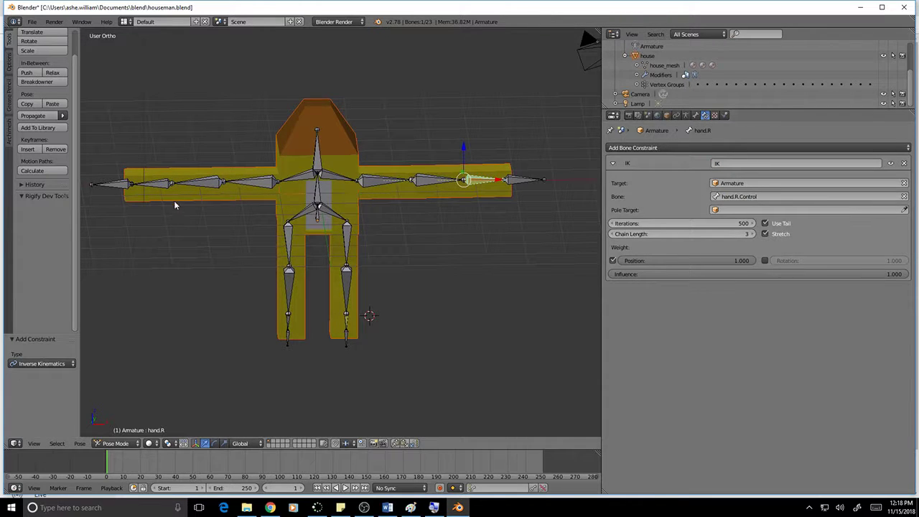
Step: Test the right arm's IK by moving hand.R.Control about -0.25 in Z, -2.10 in Y and -2.04 in X, and reset its pose
right_click(524, 182)
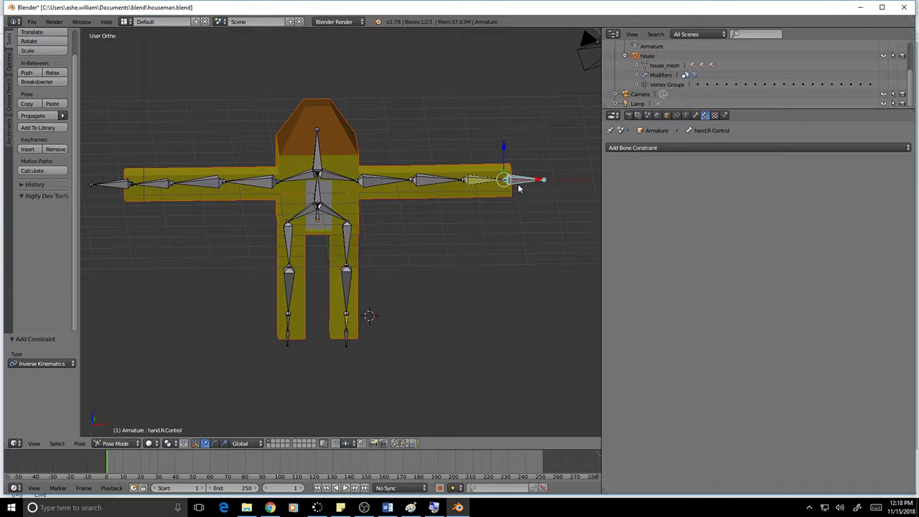
key("g")
key("z")
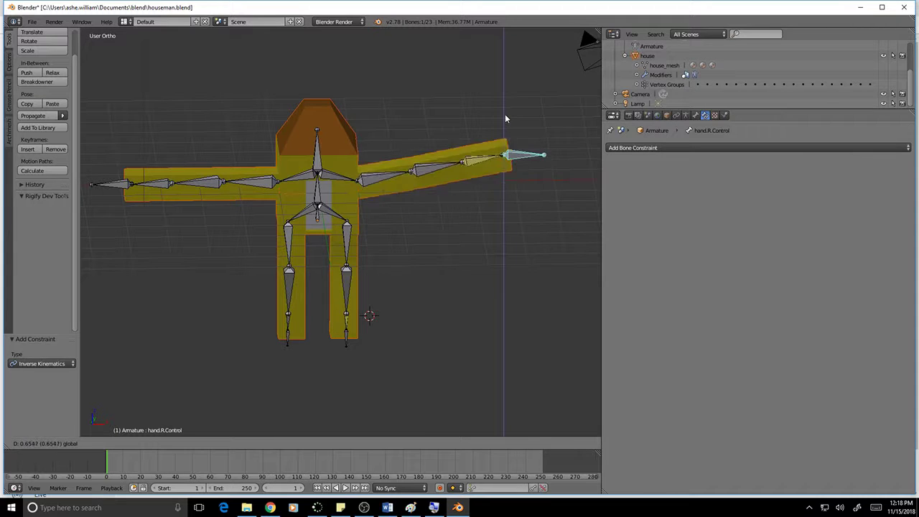
left_click(520, 175)
middle_click_drag(523, 180, 434, 212)
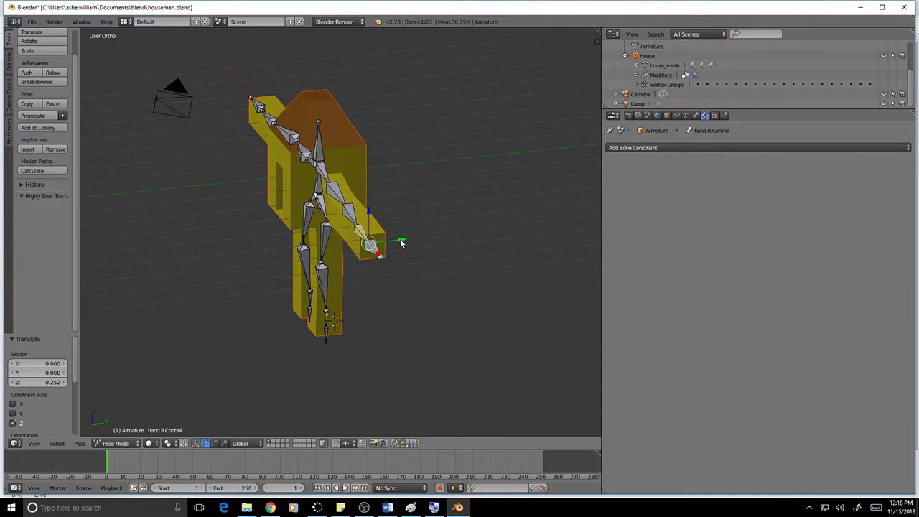
key("g")
key("y")
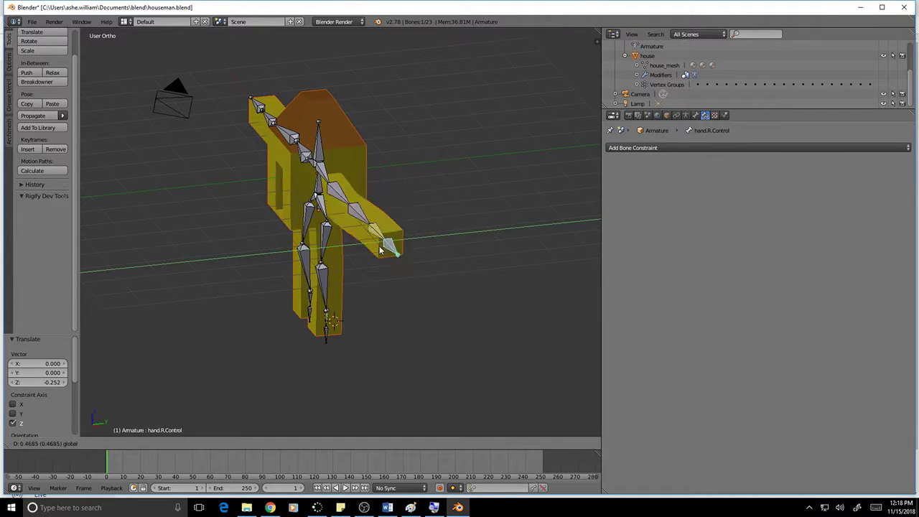
left_click(323, 249)
middle_click_drag(324, 255, 456, 223)
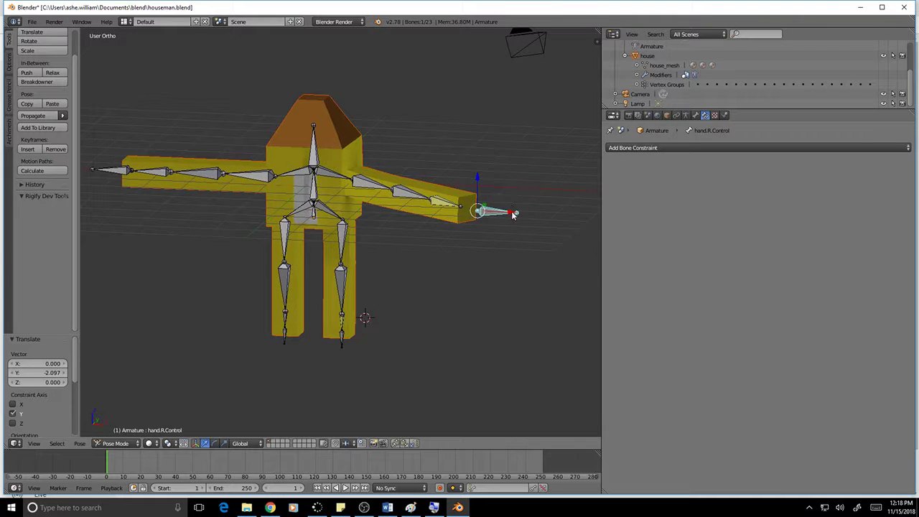
left_click_drag(512, 214, 422, 221)
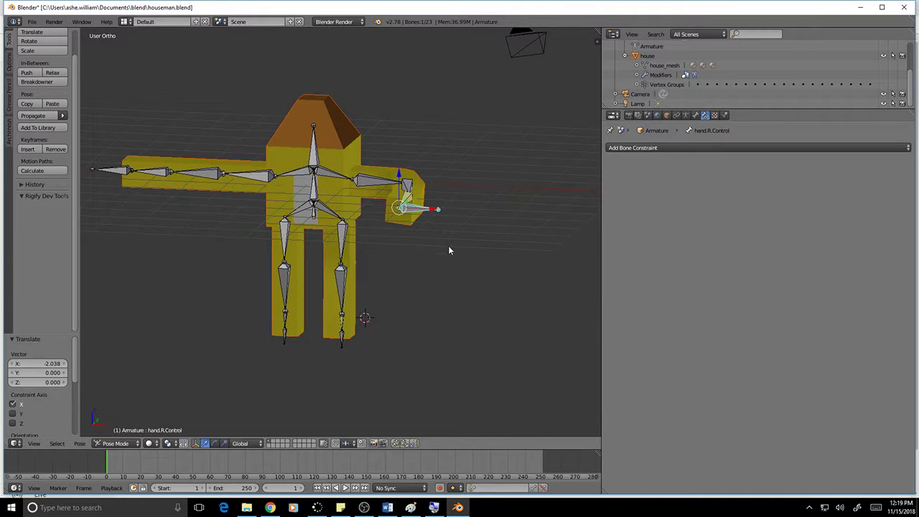
middle_click_drag(448, 246, 473, 250)
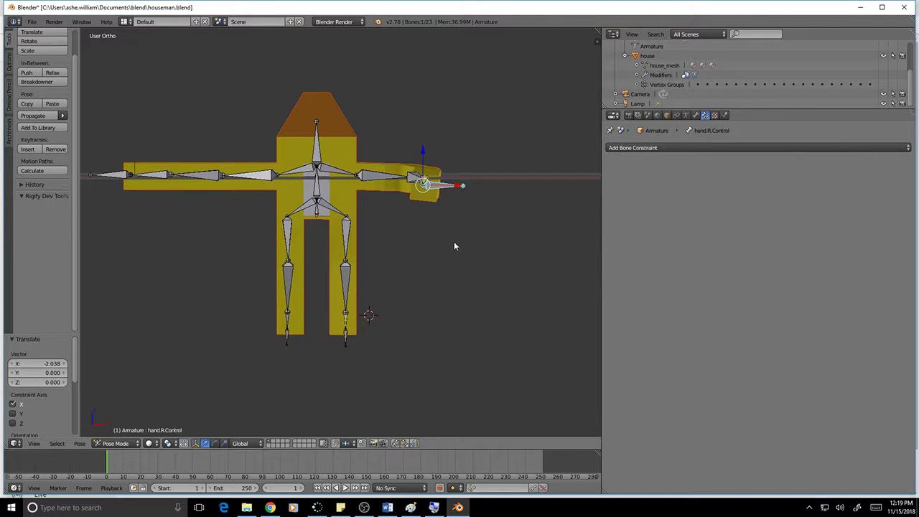
key("alt+g")
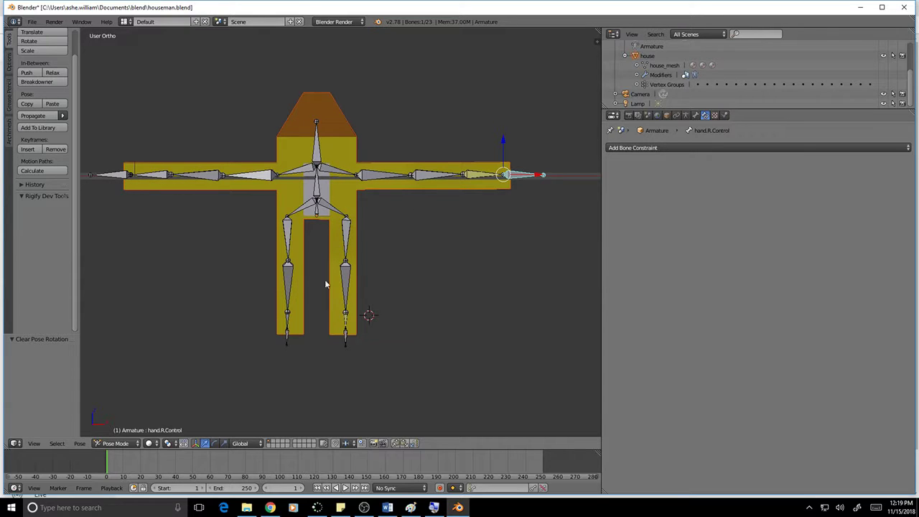
Step: Add an Inverse Kinematics constraint to foot.L, targeting the Armature's foot.L.Control bone
right_click(287, 323)
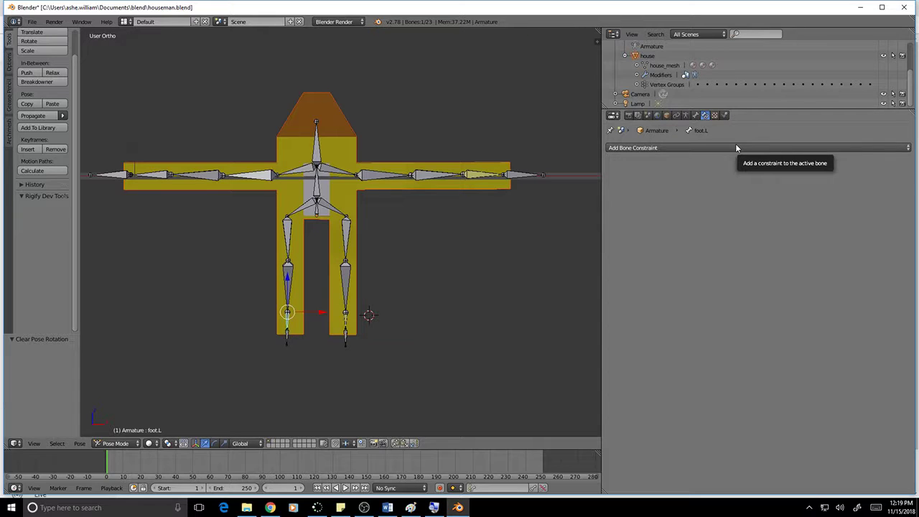
left_click(707, 148)
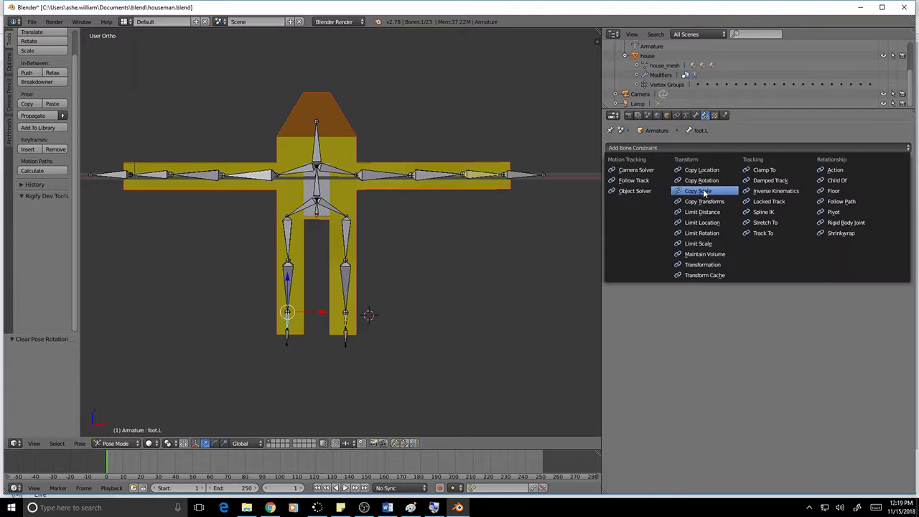
left_click(773, 193)
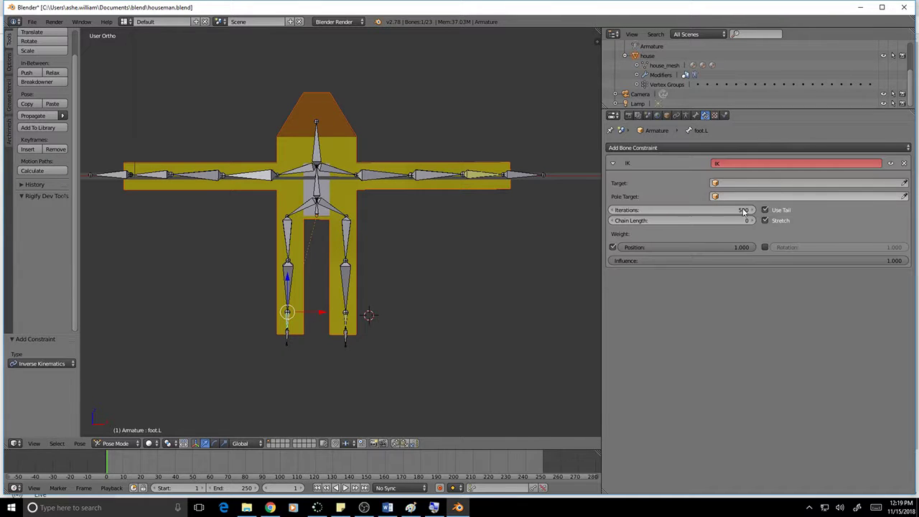
left_click(753, 183)
left_click(738, 198)
left_click(739, 196)
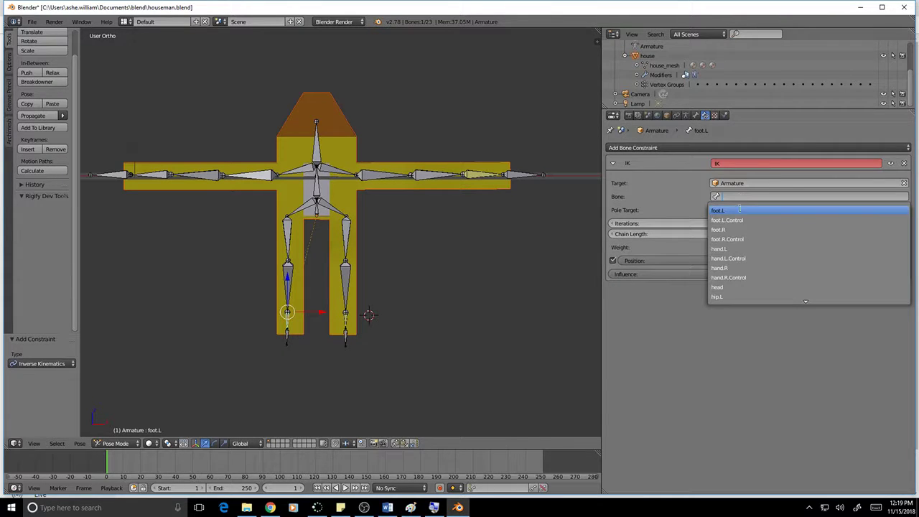
left_click(744, 223)
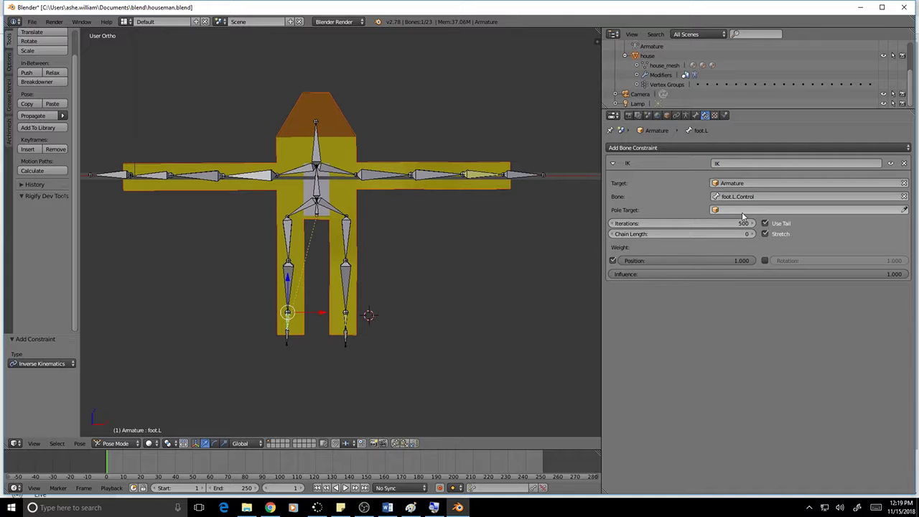
Step: Set the chain length of foot.L's IK constraint to 3
left_click(751, 234)
left_click(751, 234)
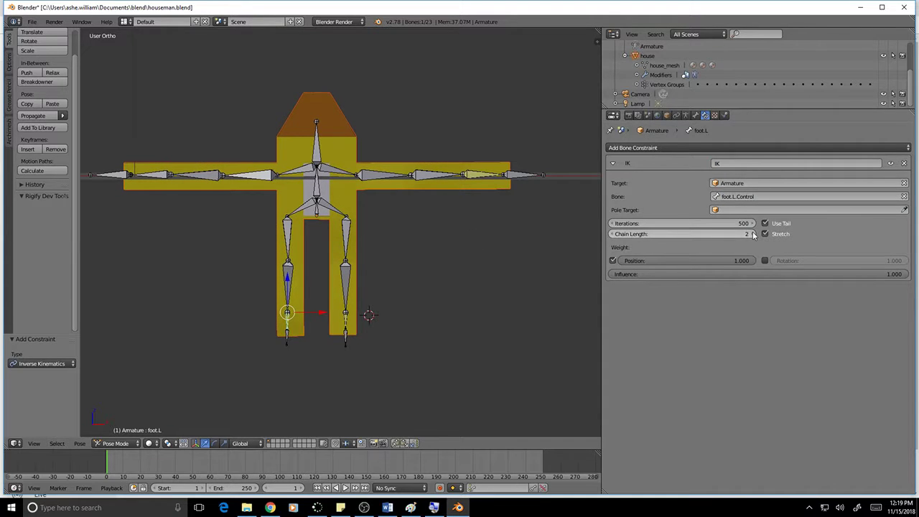
left_click(752, 234)
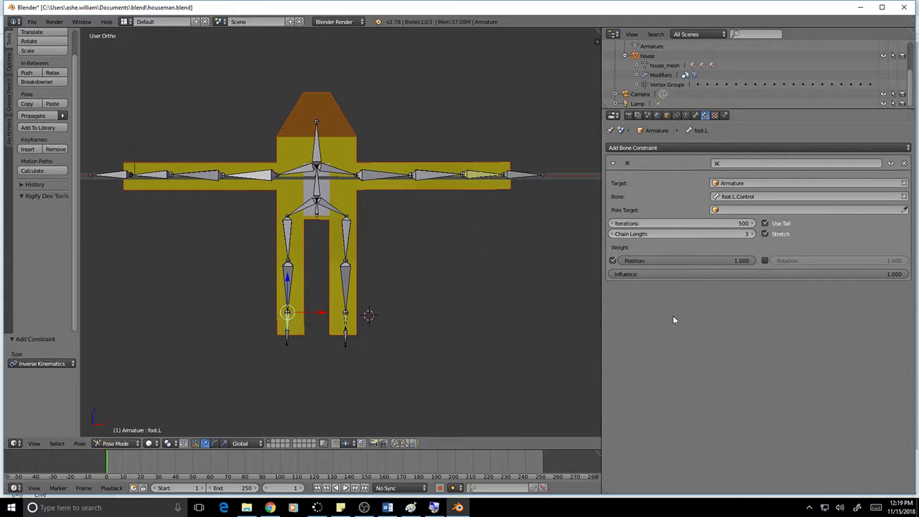
Step: Add an Inverse Kinematics constraint to hand.L, targeting the Armature's hand.L.Control bone
right_click(151, 172)
left_click(687, 149)
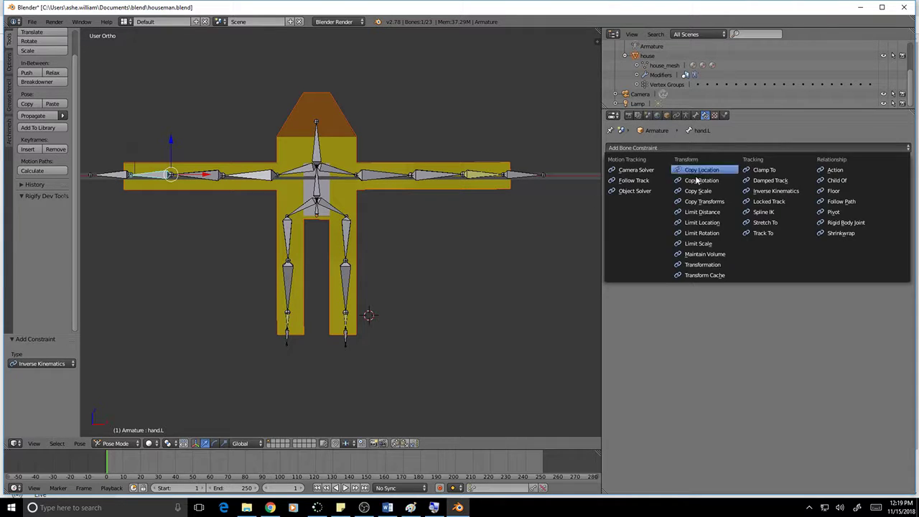
left_click(752, 192)
left_click(737, 185)
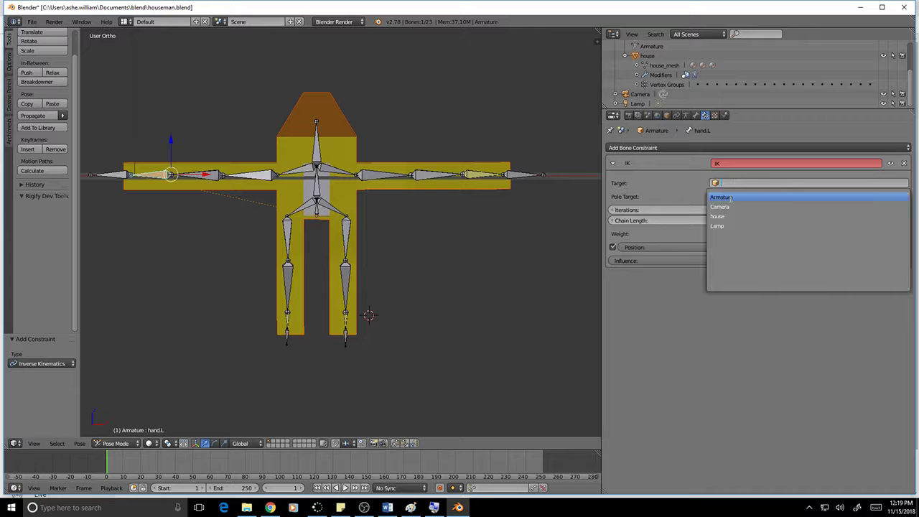
left_click(731, 198)
left_click(732, 198)
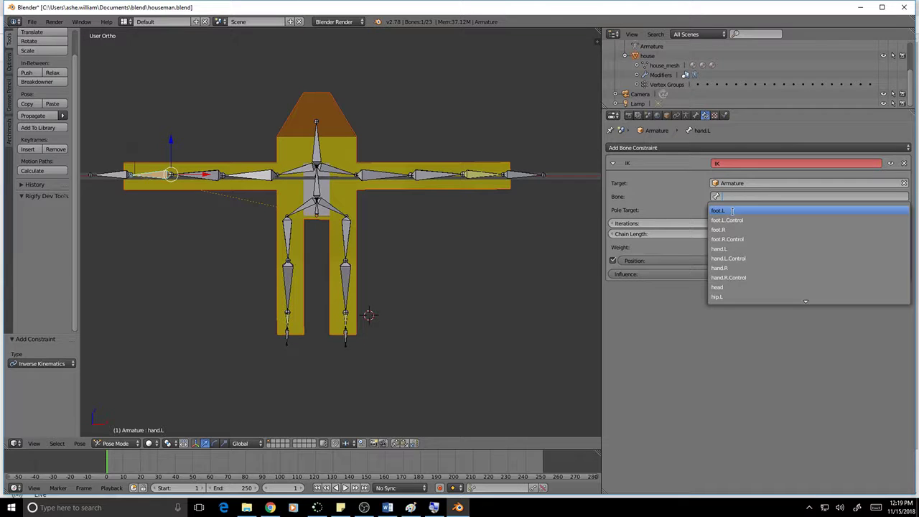
left_click(735, 258)
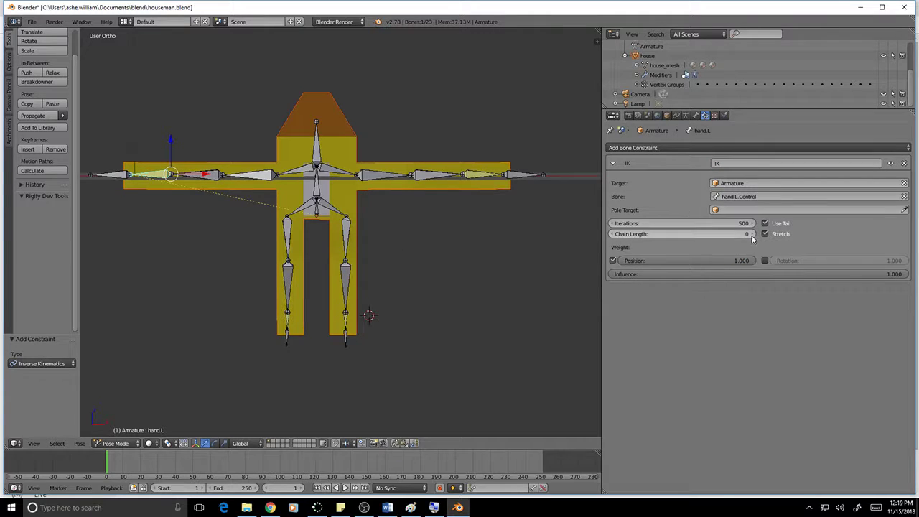
Step: Set the chain length of hand.L's IK constraint to 3
left_click(752, 235)
left_click(752, 234)
left_click(752, 235)
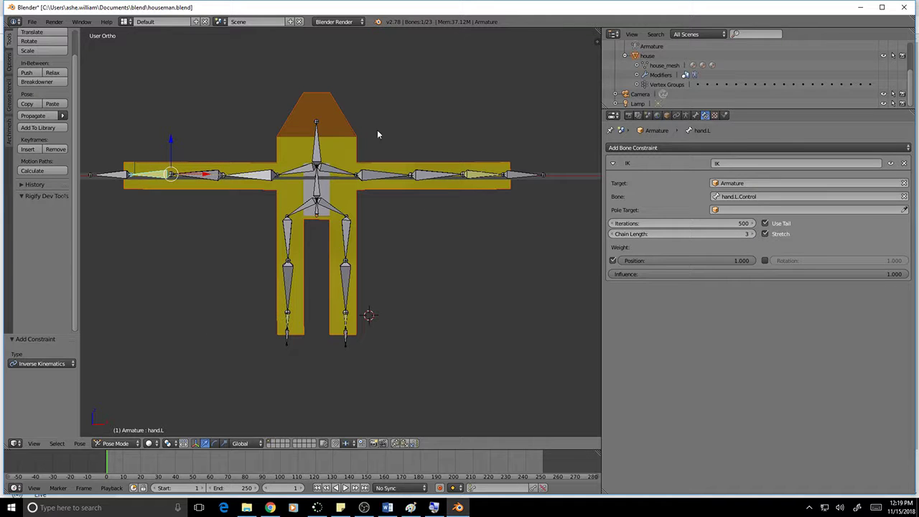
Step: Test the left leg's IK by moving foot.L.Control about 1.41 along Y and -0.15 along Z
middle_click_drag(387, 301, 390, 328)
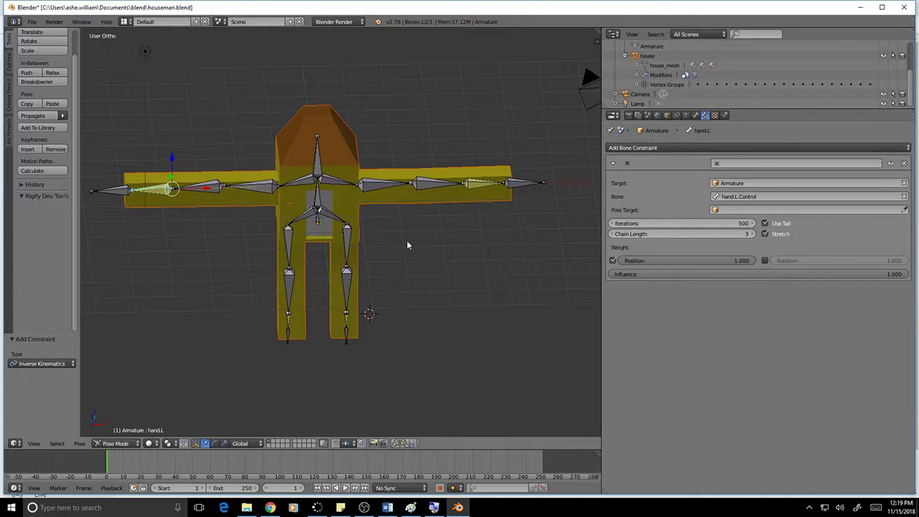
middle_click_drag(461, 283, 384, 251)
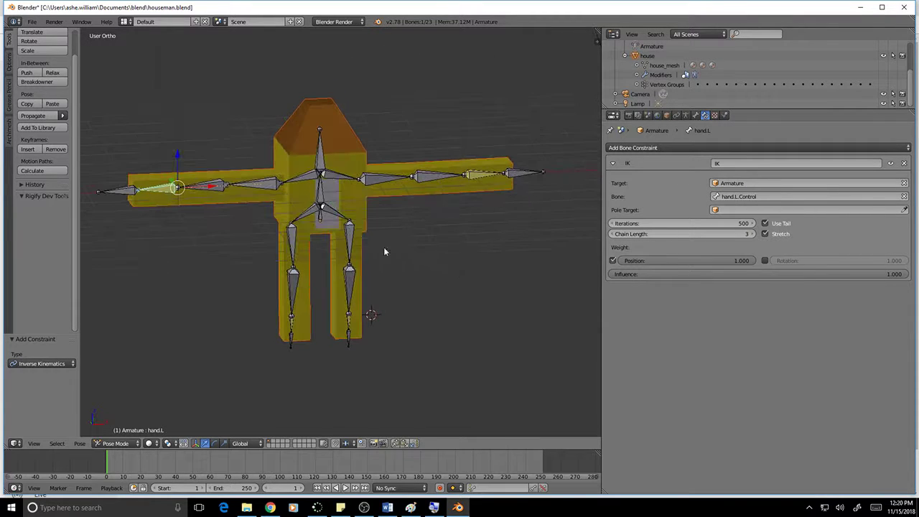
right_click(292, 341)
middle_click_drag(329, 326, 306, 341)
key("g")
key("y")
left_click(253, 324)
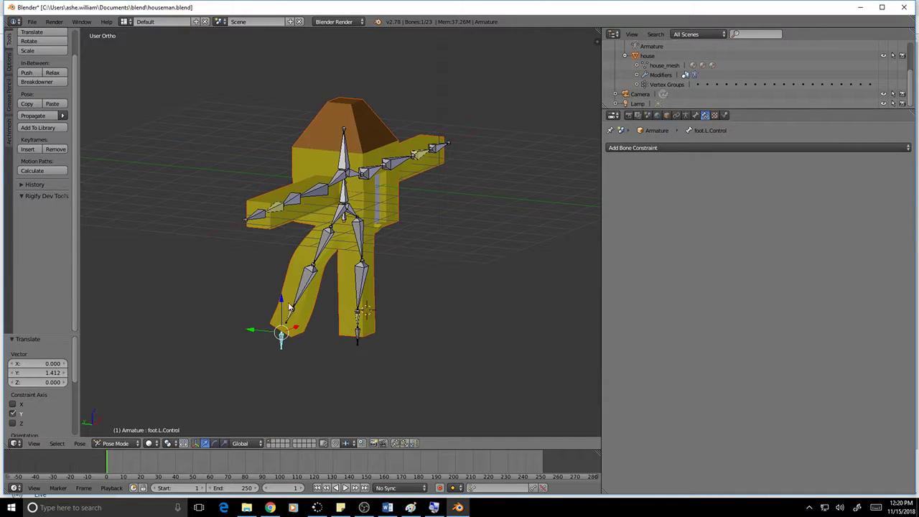
key("g")
key("z")
left_click(280, 302)
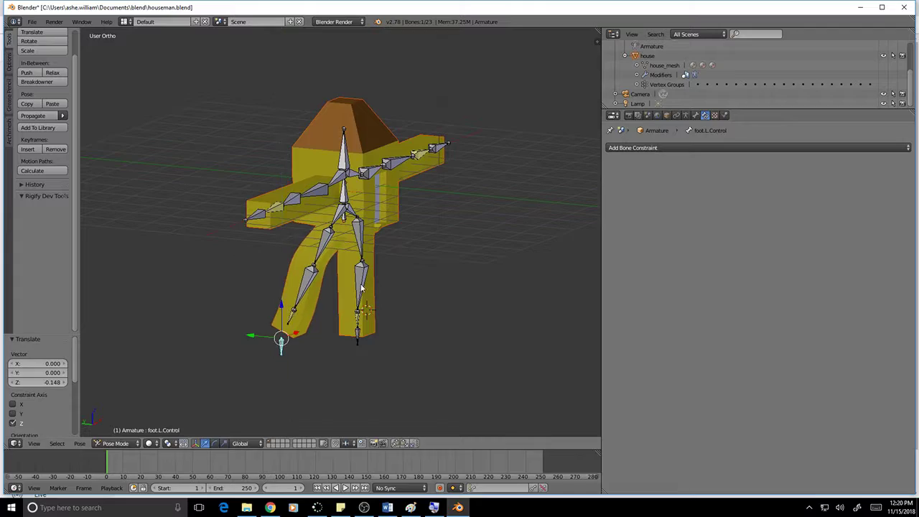
Step: Inspect the bent left leg from several sides and undo both test moves of foot.L.Control
middle_click_drag(330, 252, 232, 199)
scroll(312, 227, "up", 2)
scroll(243, 234, "up", 3)
scroll(360, 217, "down", 4)
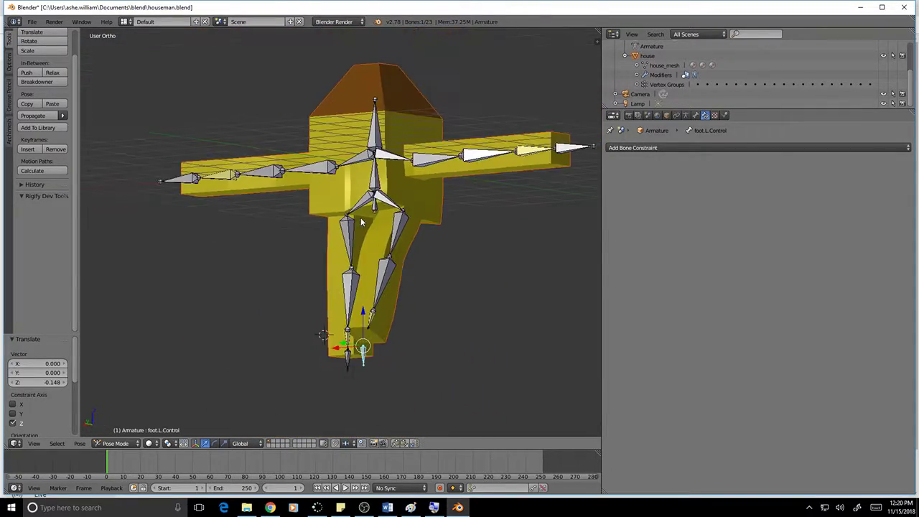
middle_click_drag(361, 217, 476, 273)
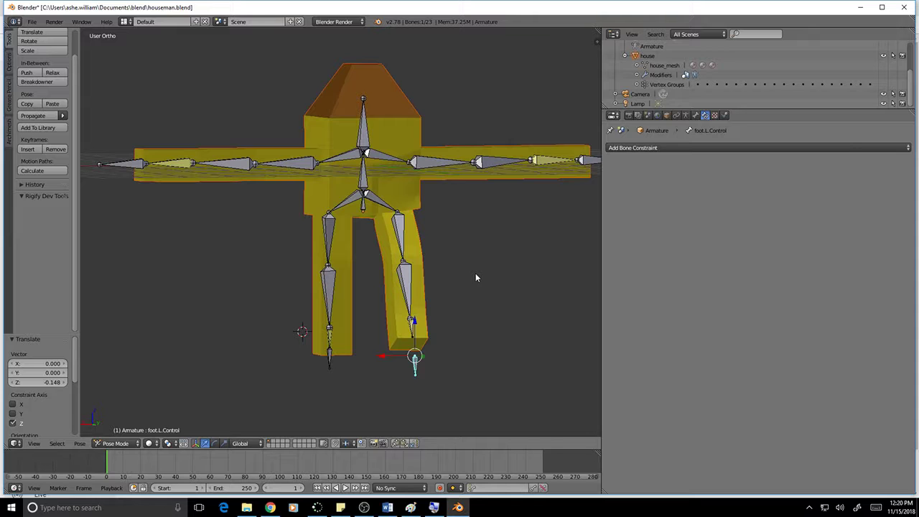
middle_click_drag(475, 277, 455, 275)
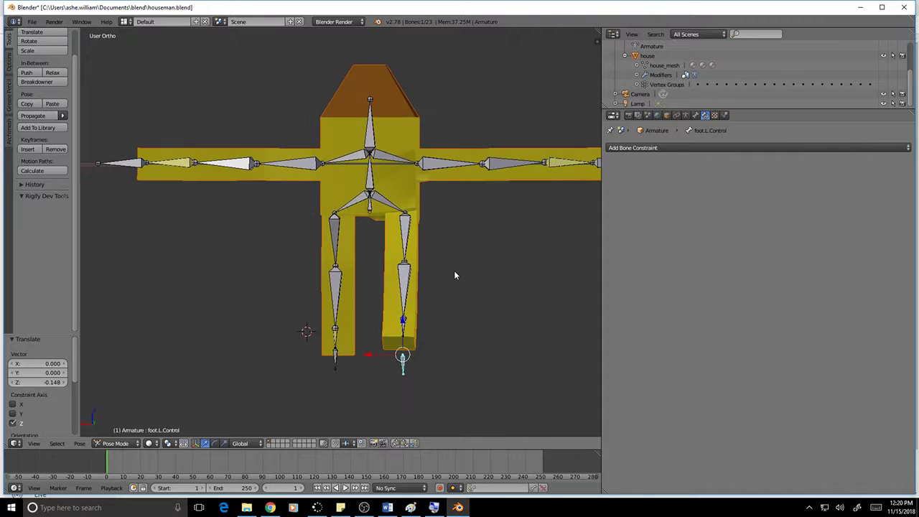
key("ctrl+z")
key("ctrl+z")
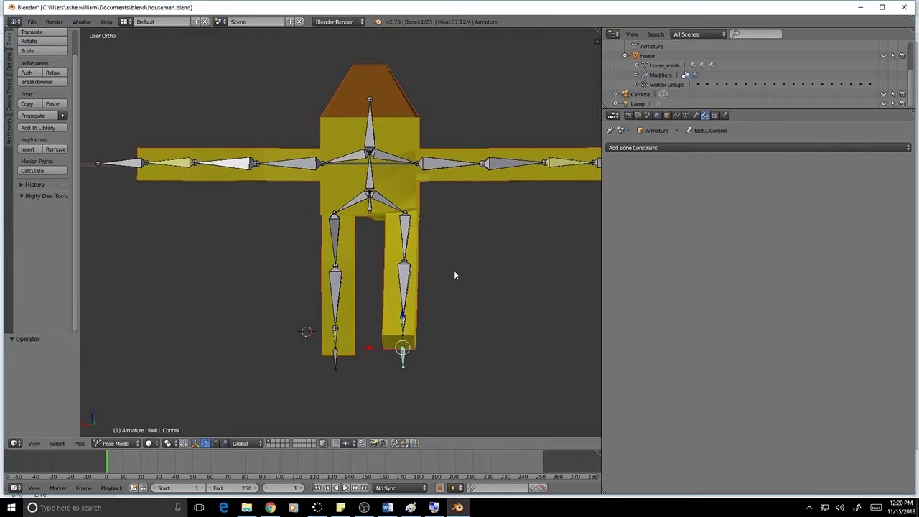
Step: Check the IK constraint settings on hand.R and foot.R
middle_click_drag(491, 271, 486, 315)
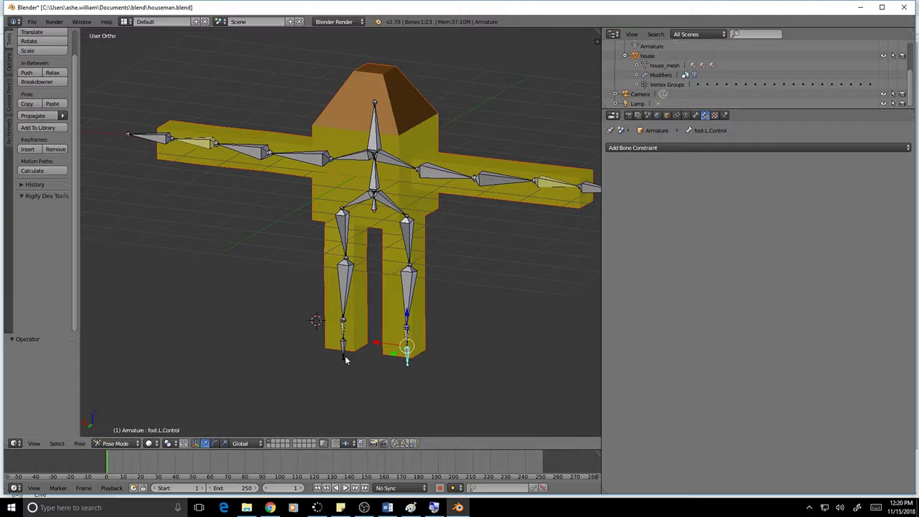
right_click(205, 144)
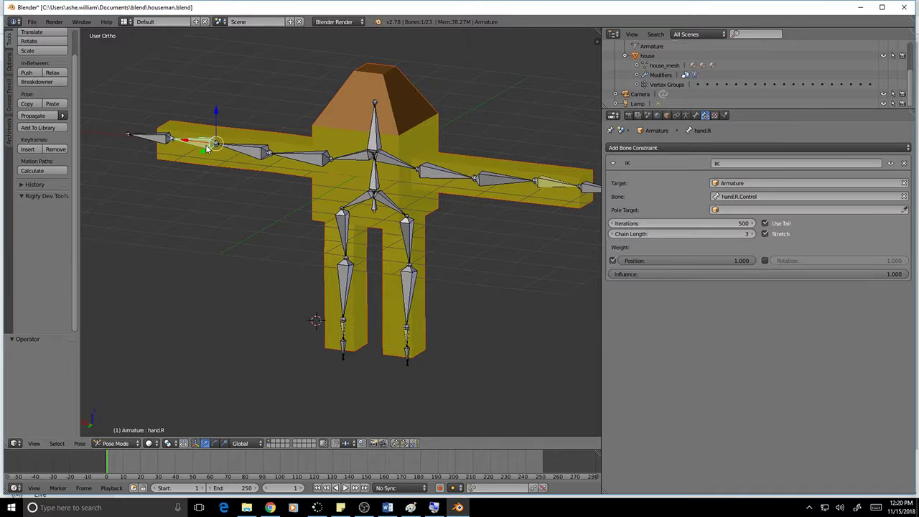
right_click(343, 327)
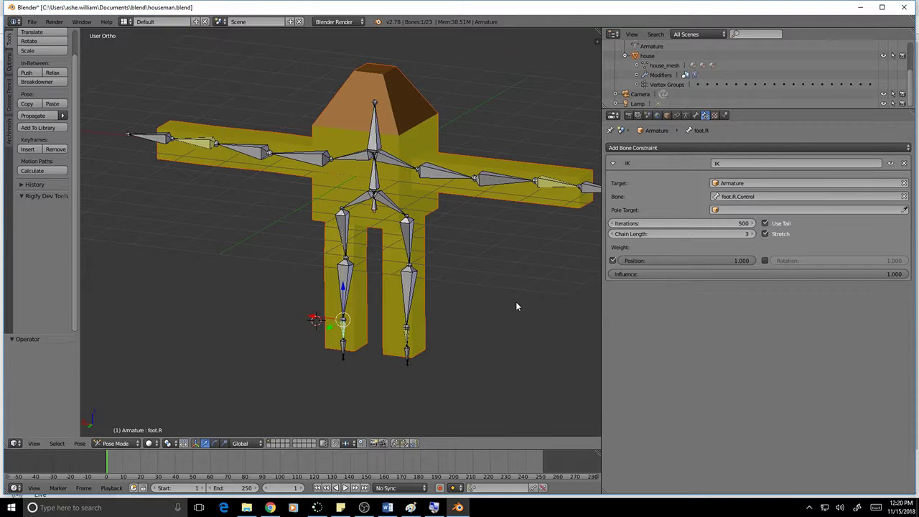
Step: Select all bones of the armature and clear their pose location and rotation
key("a")
key("a")
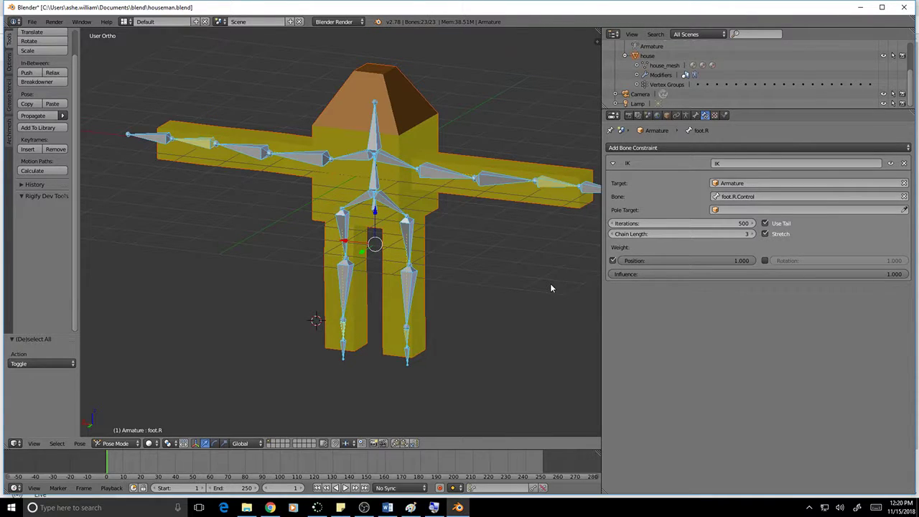
key("alt+g")
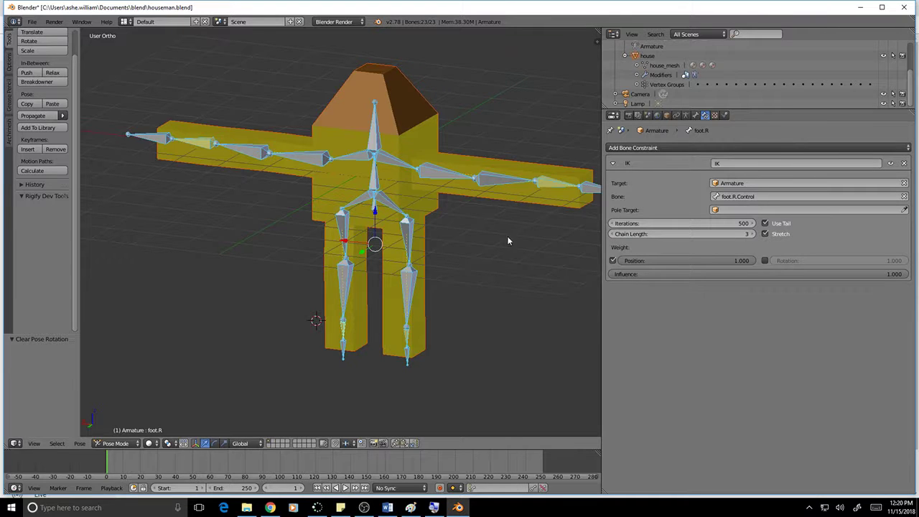
Step: Inspect the arms from above and, in Edit Mode, move hand.R.Control about 0.004 along Y
middle_click_drag(507, 240, 550, 356)
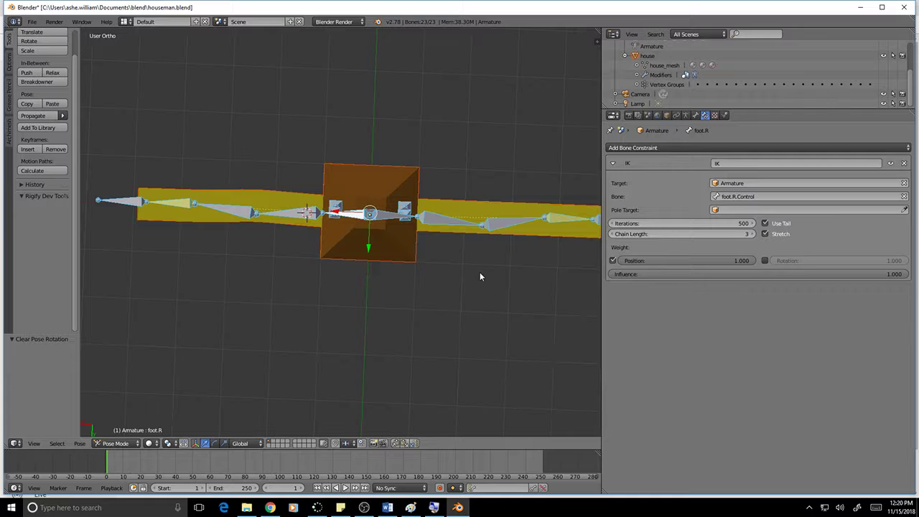
middle_click_drag(479, 272, 371, 266)
scroll(252, 242, "up", 5)
scroll(252, 239, "down", 3)
mouse_move(254, 215)
middle_mouse_down()
mouse_move(268, 222)
mouse_move(254, 216)
middle_mouse_up()
key("Tab")
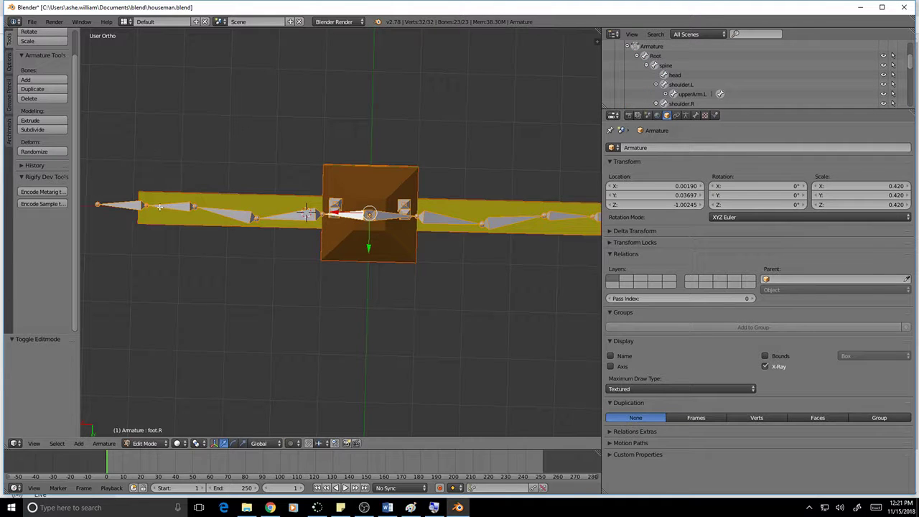
right_click(138, 206)
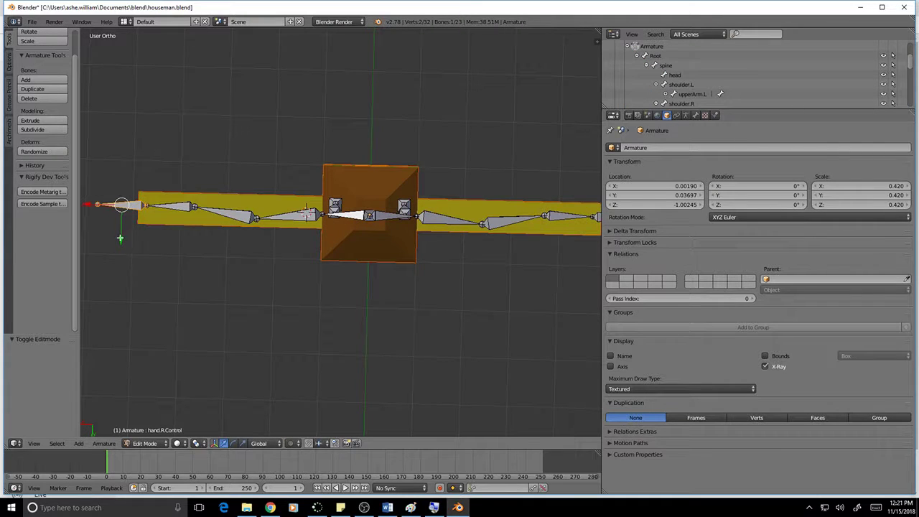
left_click_drag(121, 239, 112, 237)
scroll(332, 228, "down", 2)
scroll(332, 229, "up", 3)
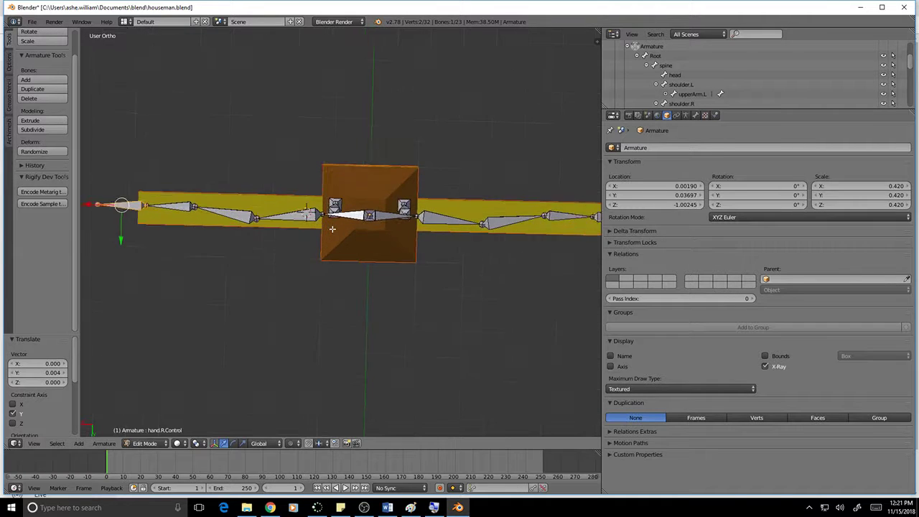
Step: Select the joint between hand.R and hand.R.Control and scale it to 0 along X and along Y
scroll(332, 229, "down", 2)
right_click(178, 210)
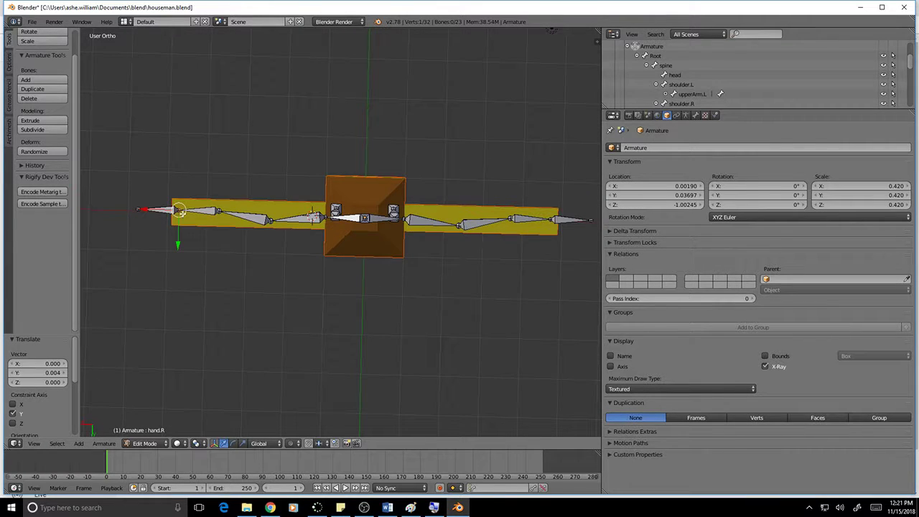
right_click(178, 210)
key("s")
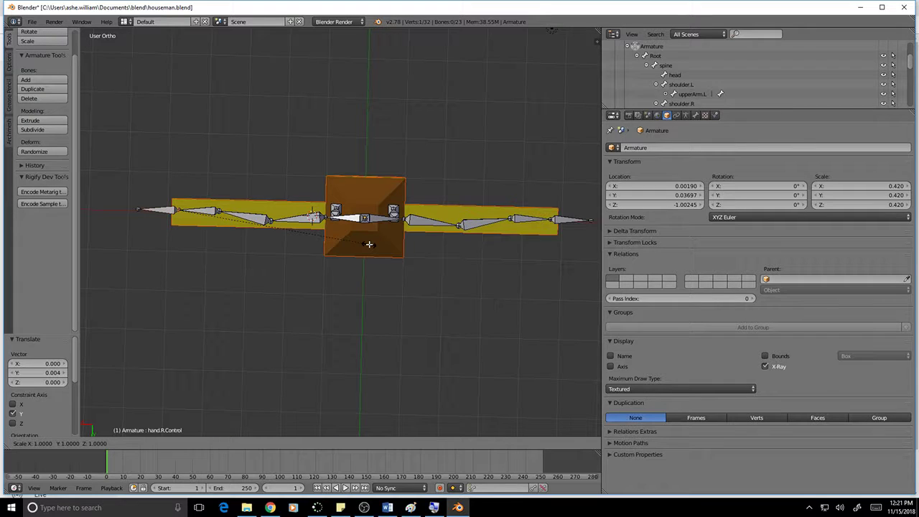
type("x")
type("0")
key("Return")
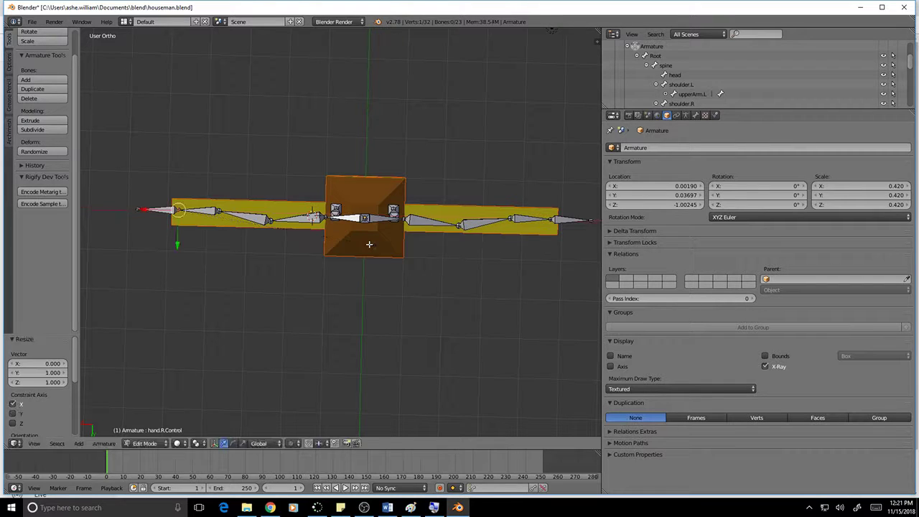
type("sy0")
key("Return")
Step: Compare the right arm's shape in Pose Mode with its rest shape in Edit Mode
key("Tab")
key("Tab")
key("Tab")
key("Tab")
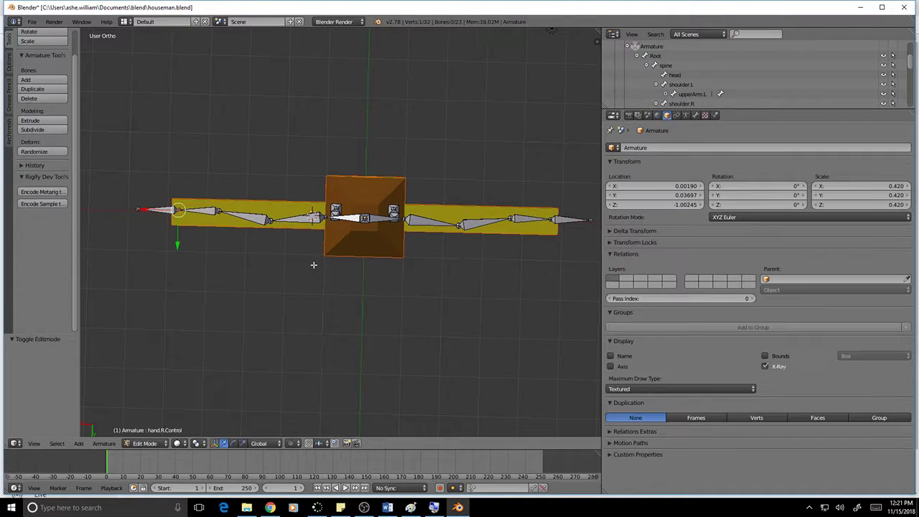
key("Tab")
key("Tab")
key("Tab")
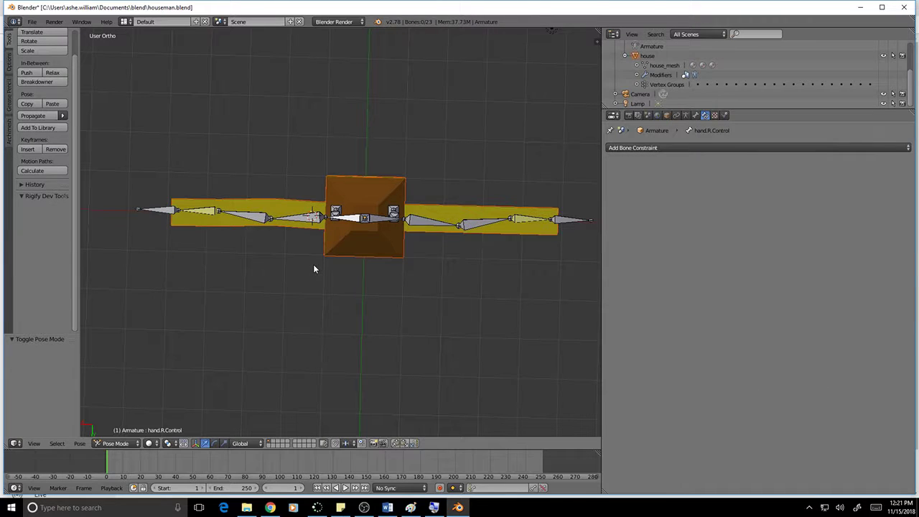
key("Tab")
Step: Examine the leg bones and compare the bone transform values of upperLeg.R and upperLeg.L
middle_click_drag(506, 287, 400, 222)
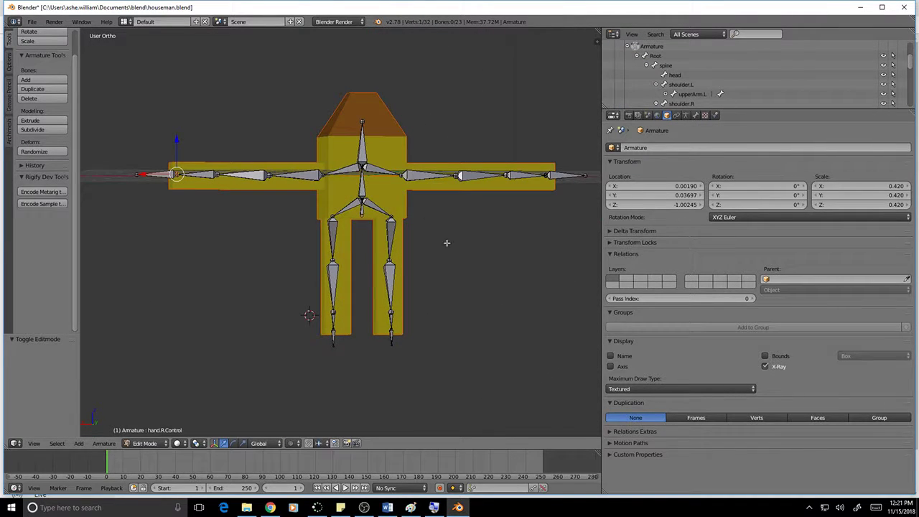
scroll(494, 278, "up", 4)
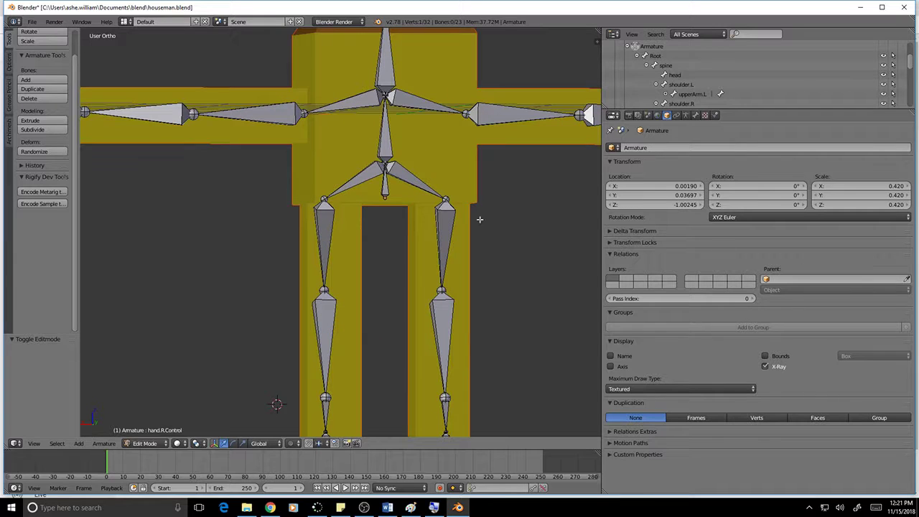
scroll(413, 178, "up", 3)
scroll(301, 161, "down", 5)
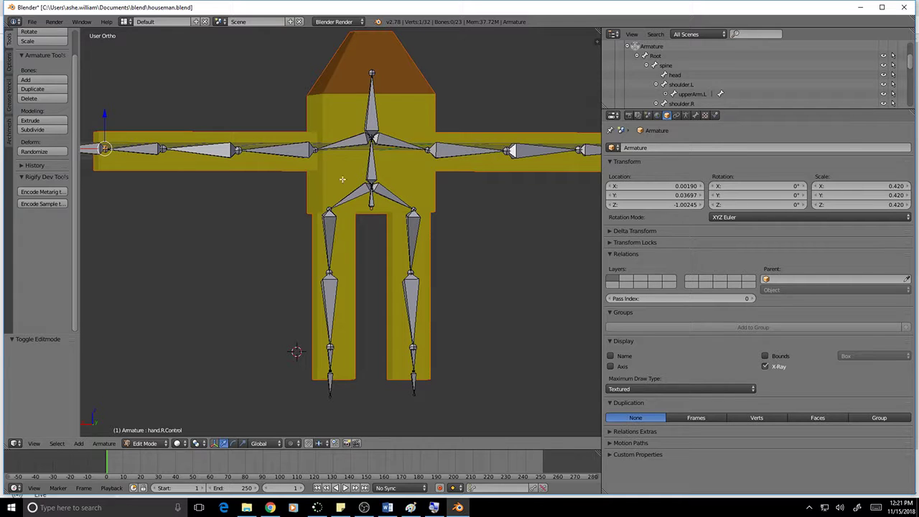
middle_click_drag(342, 179, 301, 194)
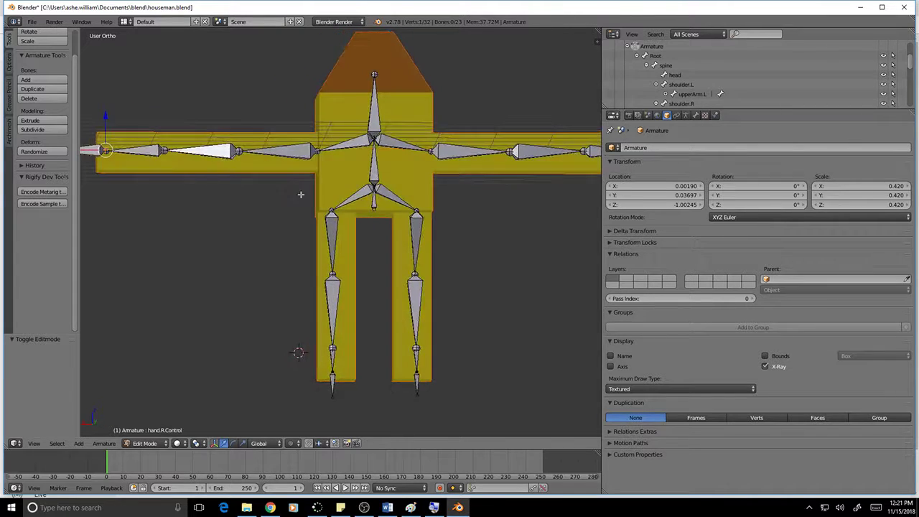
right_click(334, 250)
middle_click_drag(334, 251, 397, 260)
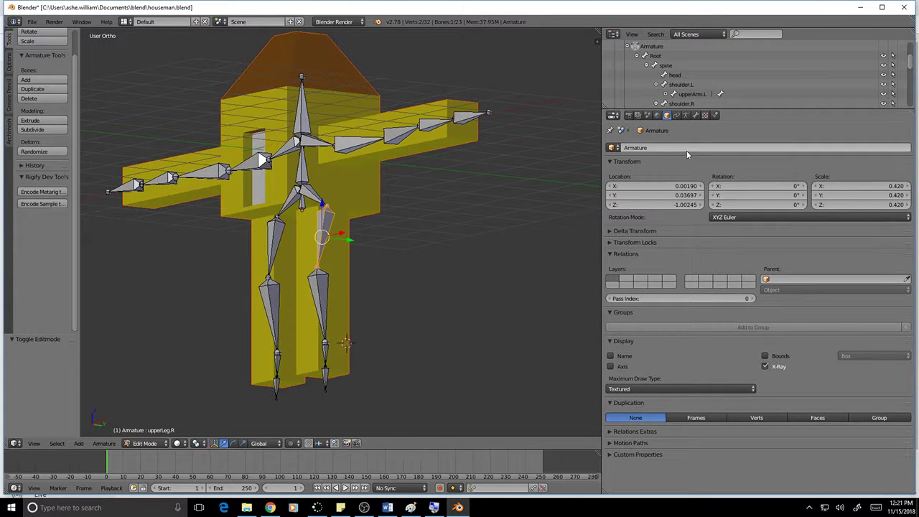
left_click(694, 116)
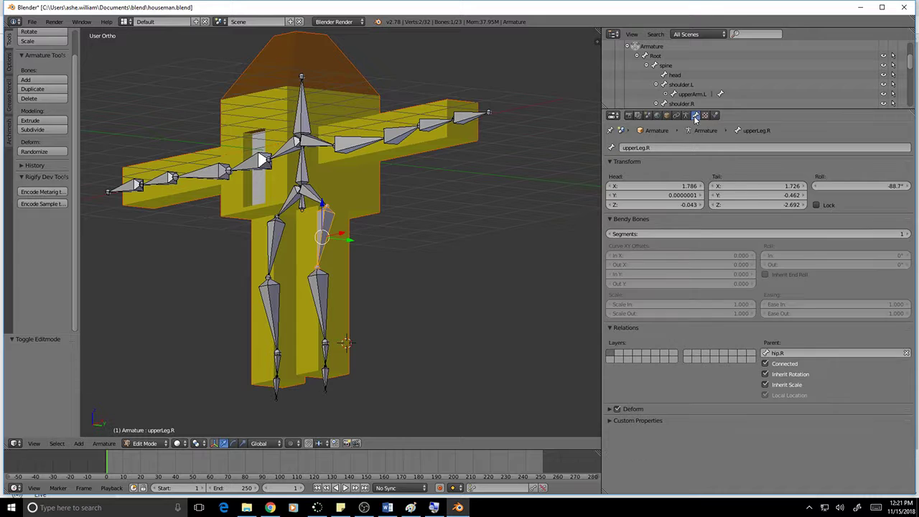
right_click(275, 233)
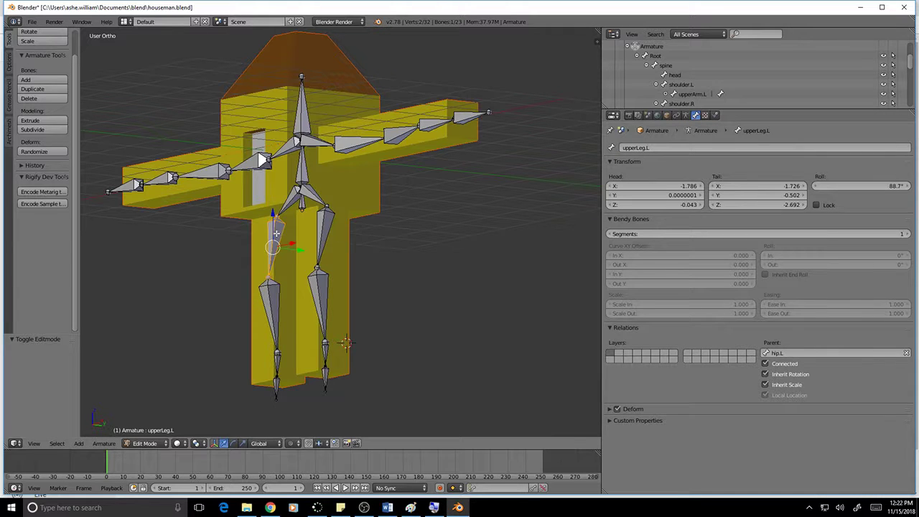
right_click(321, 223)
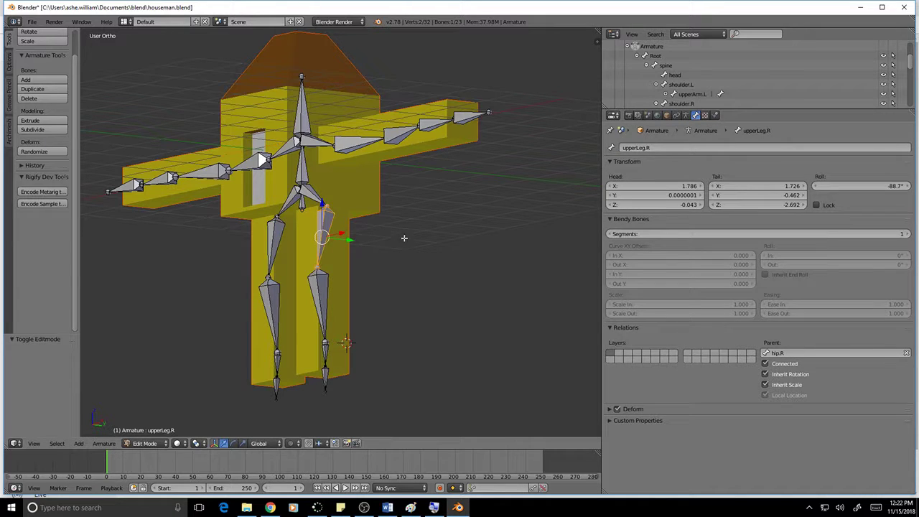
middle_click_drag(404, 237, 467, 258)
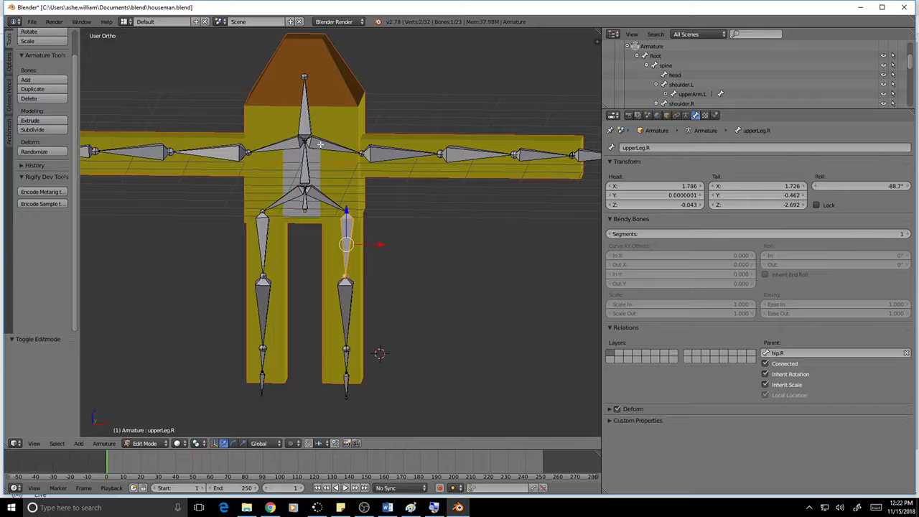
Step: Leave the armature for Object Mode, select the house mesh and open it in Edit Mode
key("ctrl+Tab")
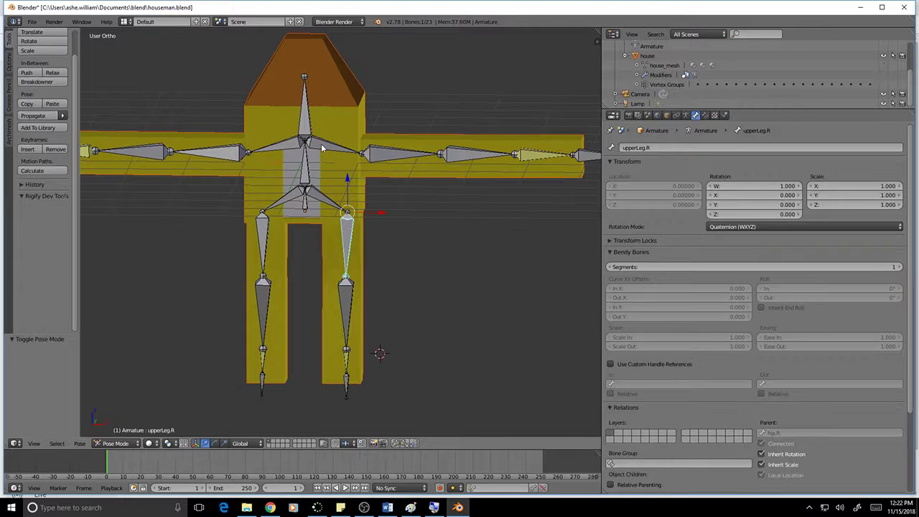
left_click(140, 443)
left_click(123, 432)
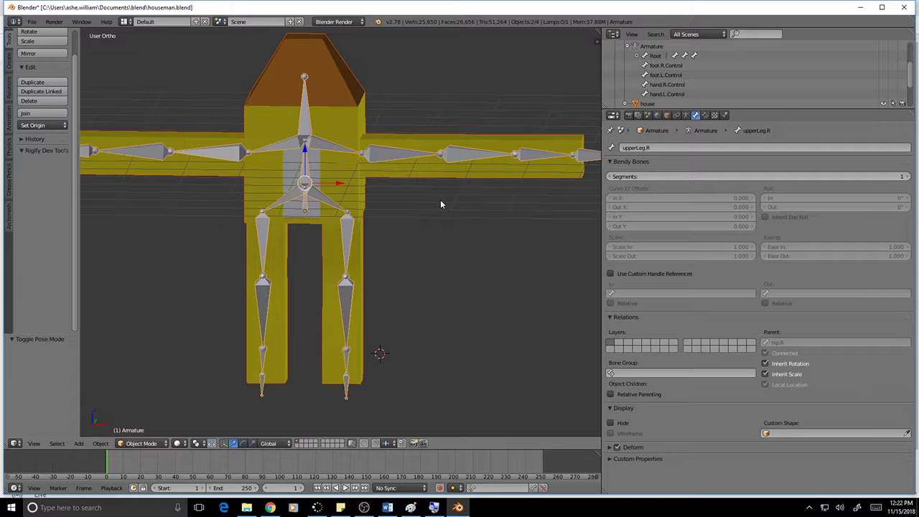
right_click(334, 174)
key("Tab")
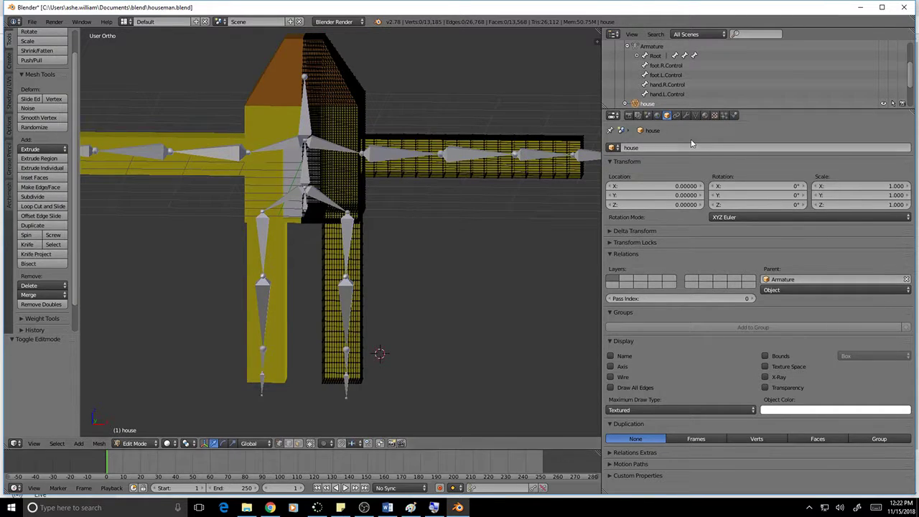
Step: Show the house mesh's vertex groups, make upperLeg.L active and deselect its vertices
left_click(695, 116)
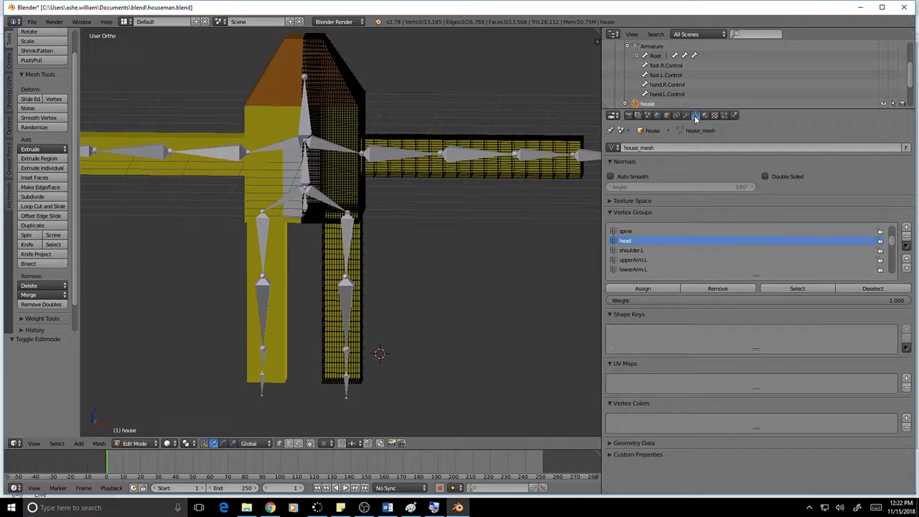
scroll(674, 247, "down", 6)
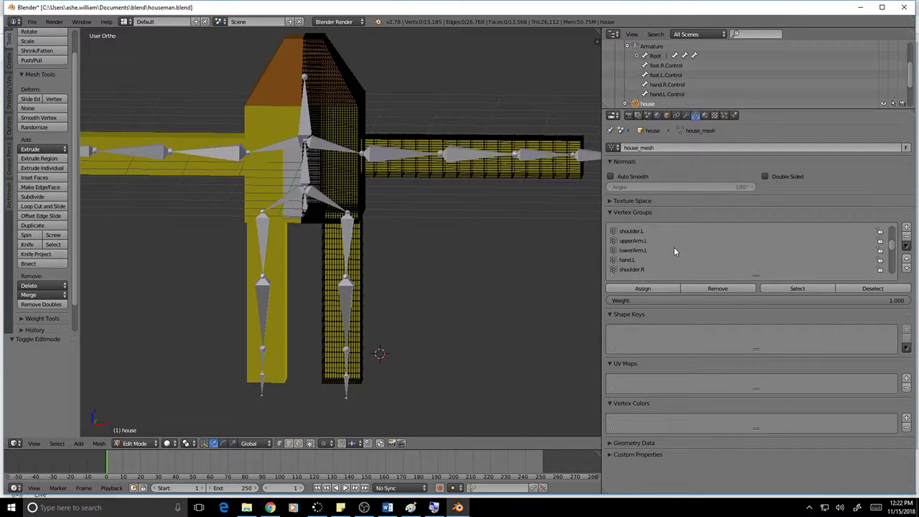
scroll(673, 247, "down", 2)
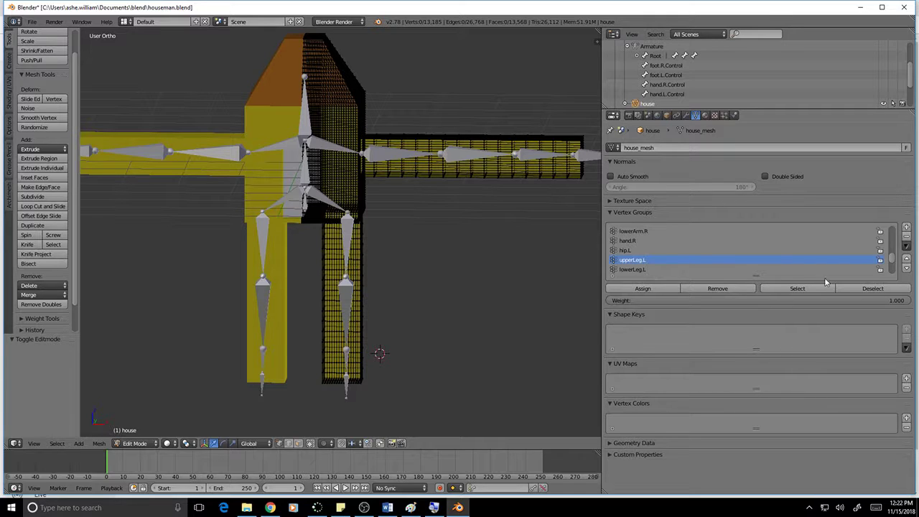
left_click(872, 288)
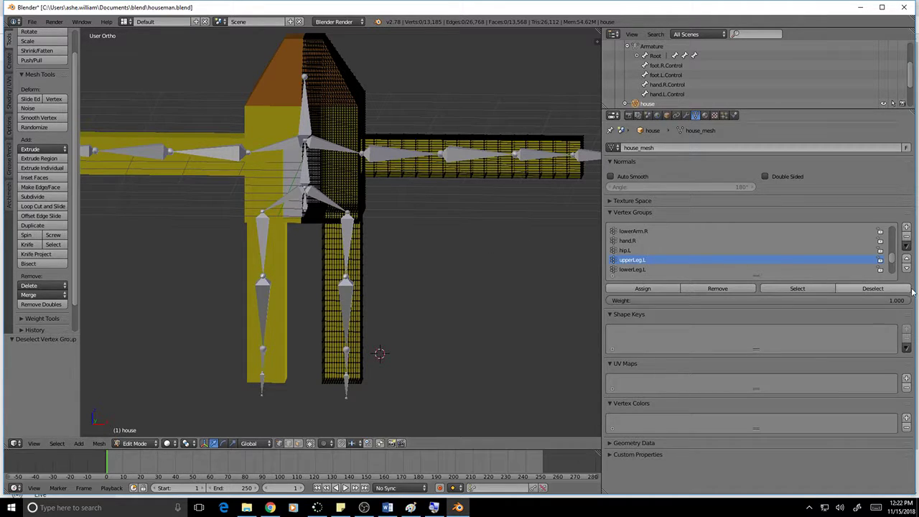
scroll(393, 248, "up", 4)
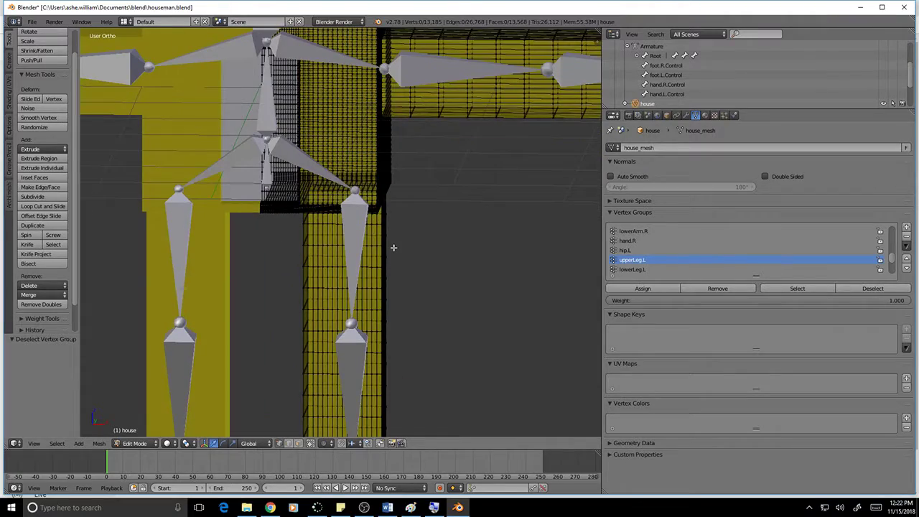
middle_click_drag(450, 237, 470, 280)
Step: Select the vertices of the hip.L and upperLeg.L groups to check which parts of the mesh they cover
left_click(629, 251)
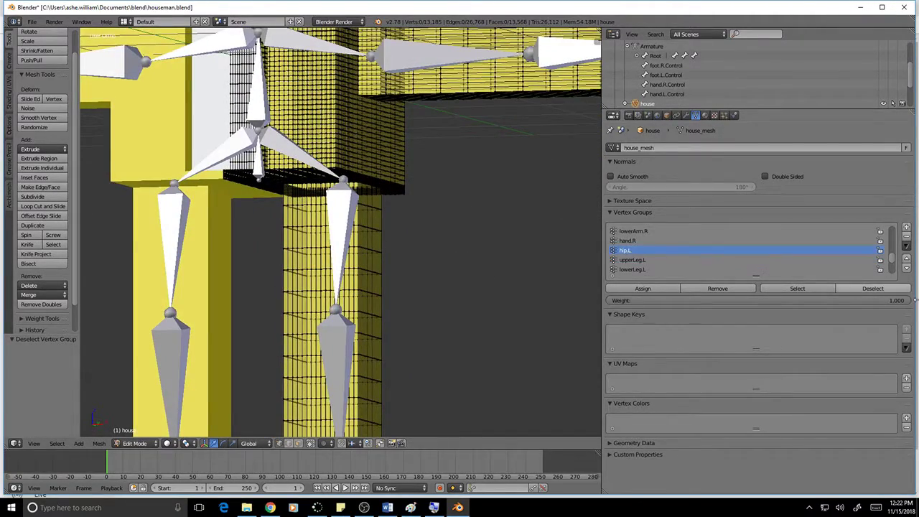
left_click(800, 289)
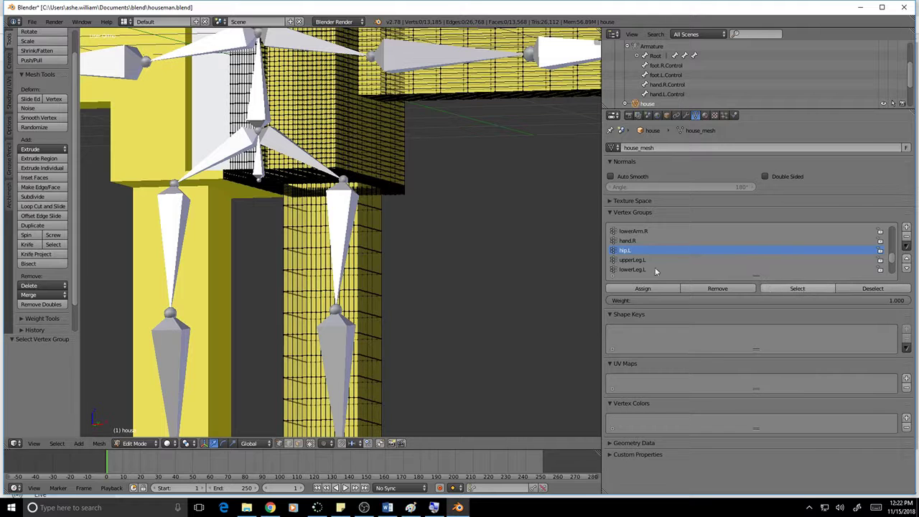
left_click(781, 289)
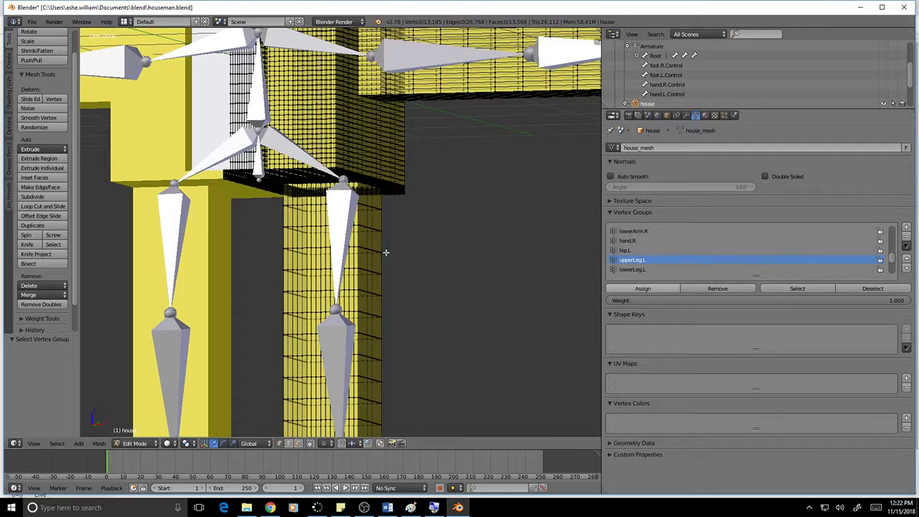
scroll(347, 233, "down", 6)
middle_click_drag(343, 232, 340, 198)
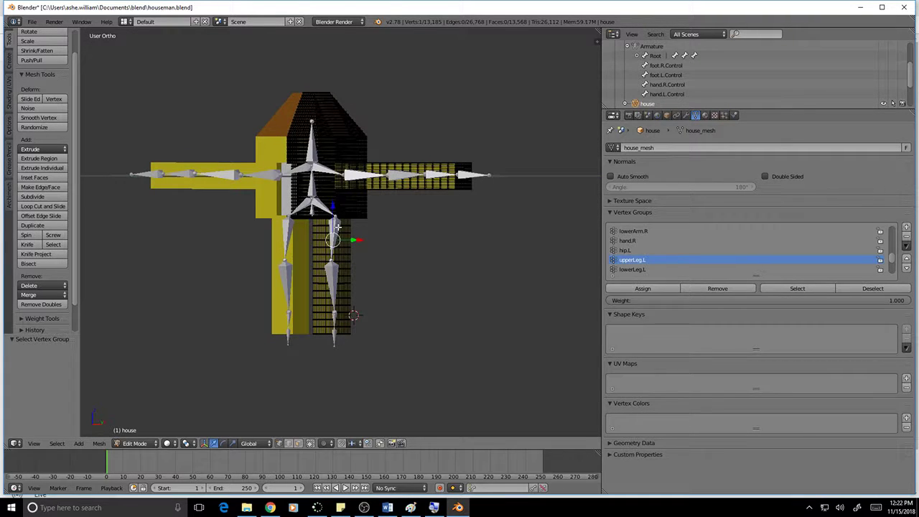
scroll(467, 270, "up", 3)
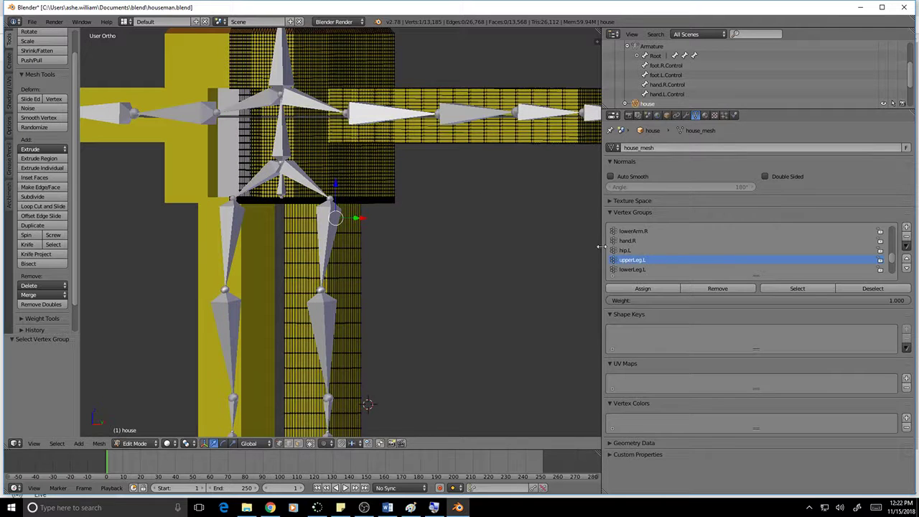
scroll(649, 255, "down", 1)
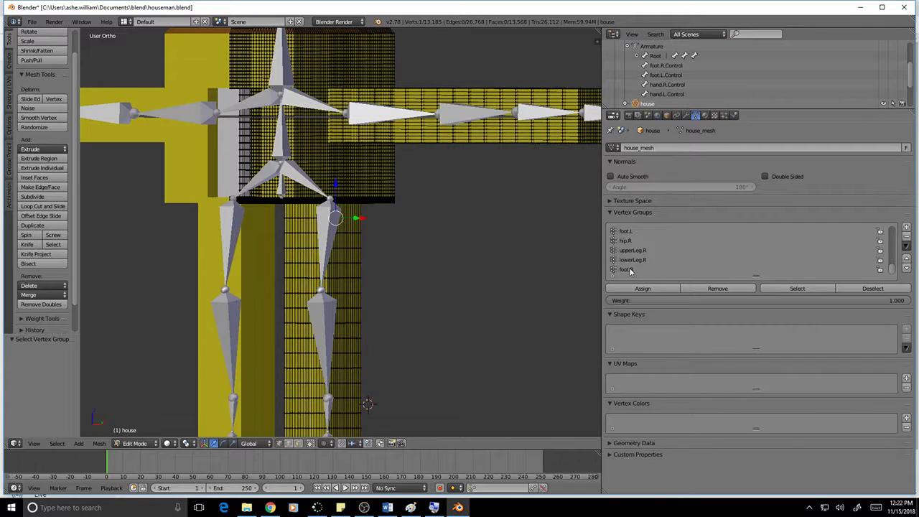
Step: Select the foot.R group's vertices to check their extent, then reduce the selection to a single vertex at the upper leg
left_click(695, 269)
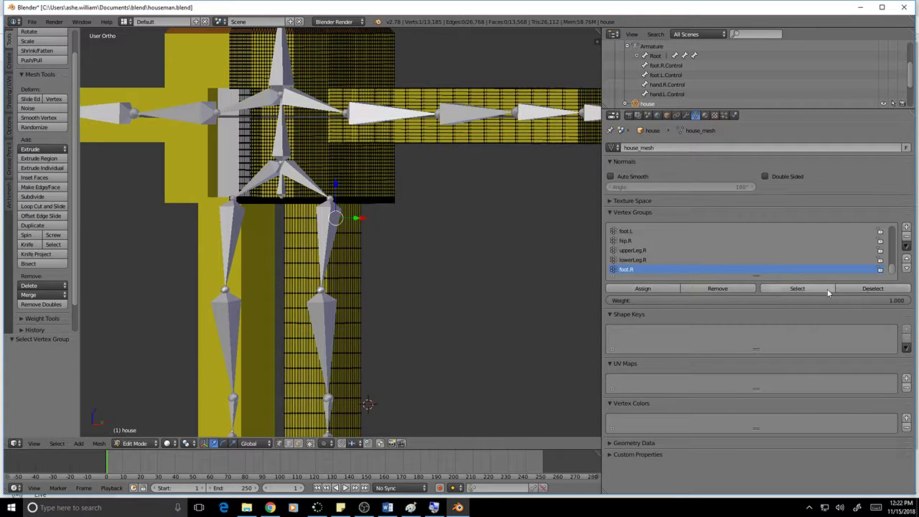
left_click(793, 289)
scroll(389, 307, "down", 2)
scroll(390, 307, "up", 1)
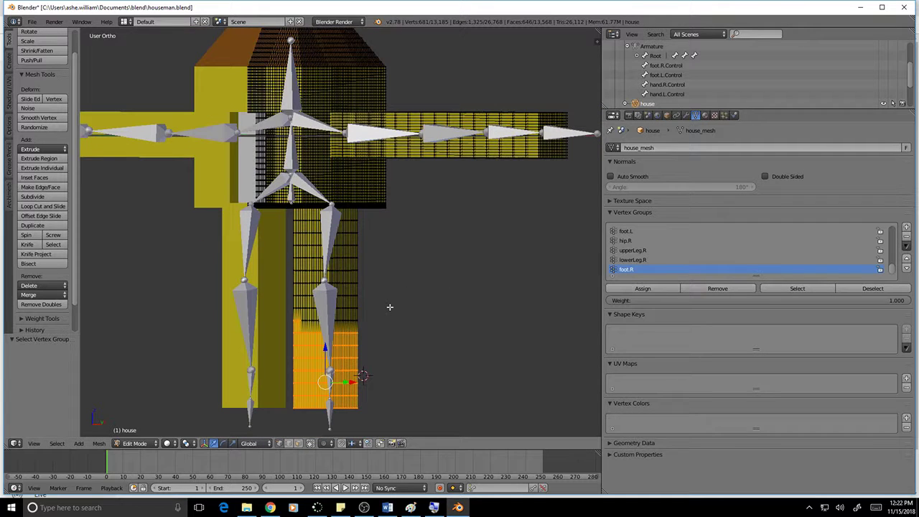
right_click(331, 222)
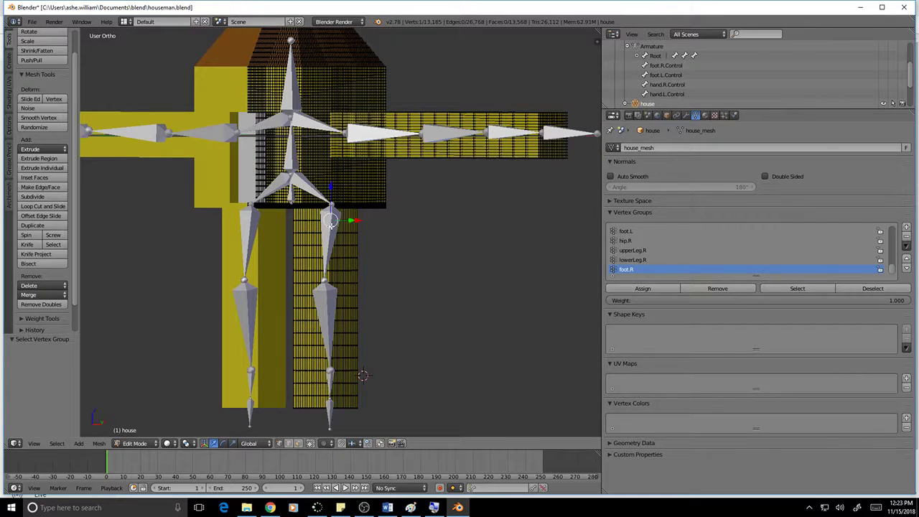
Step: Make upperLeg.R the active vertex group, select its vertices in Edit Mode and inspect their coverage from the front and side
key("Tab")
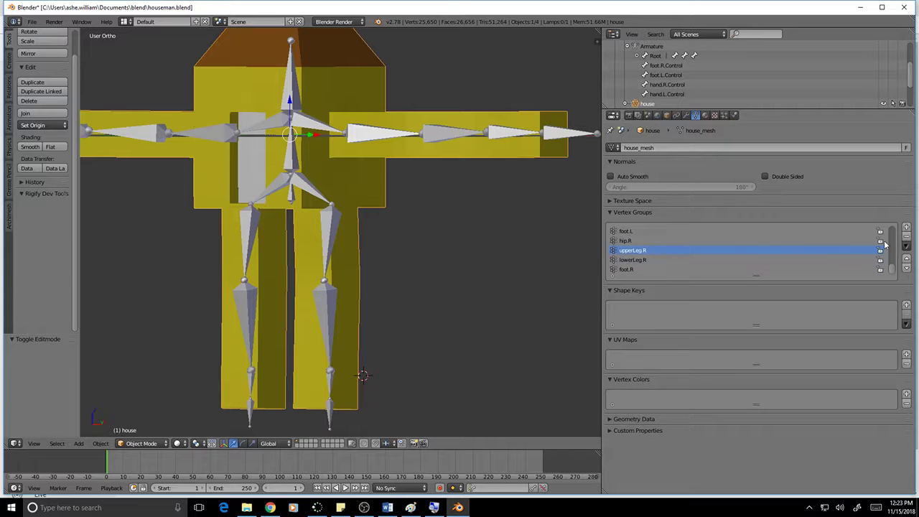
key("Tab")
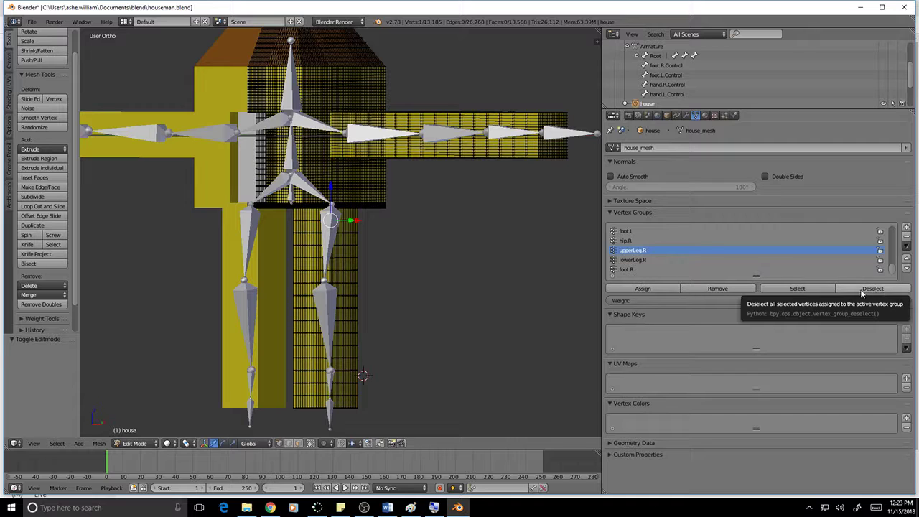
left_click(812, 290)
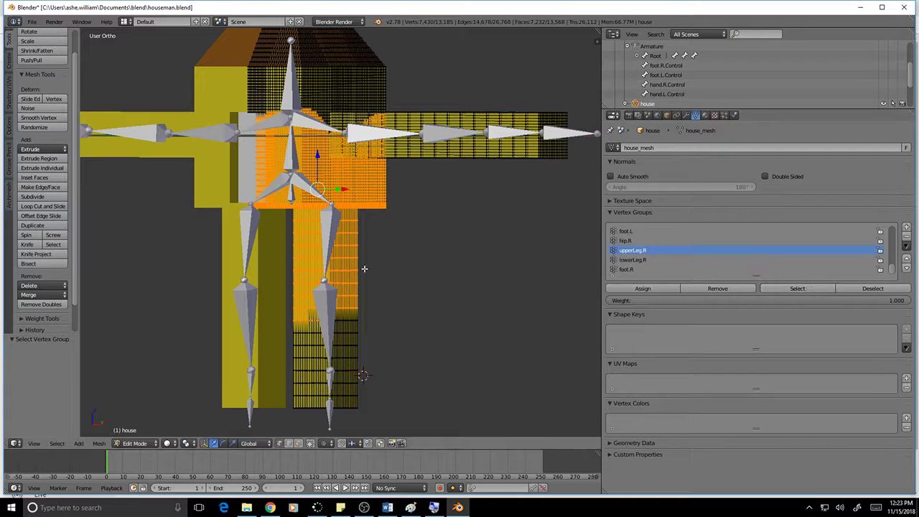
scroll(413, 257, "up", 2)
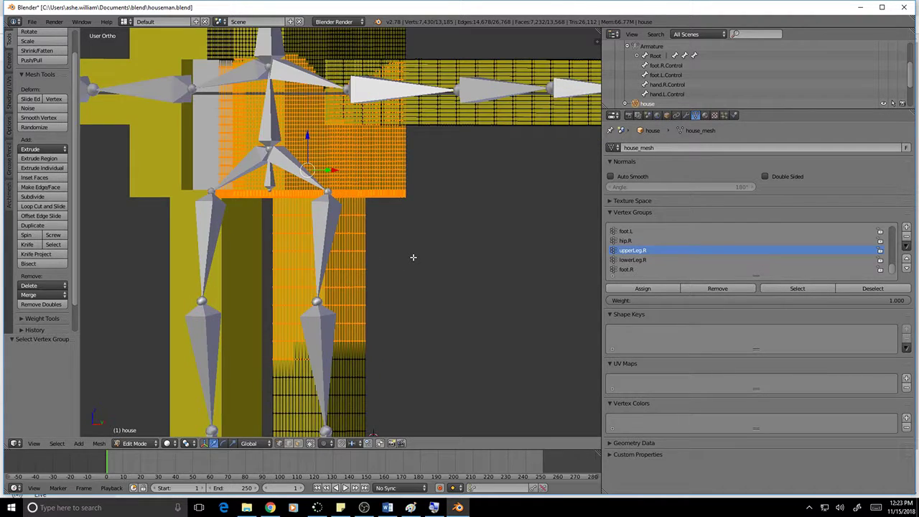
middle_click_drag(412, 257, 455, 254)
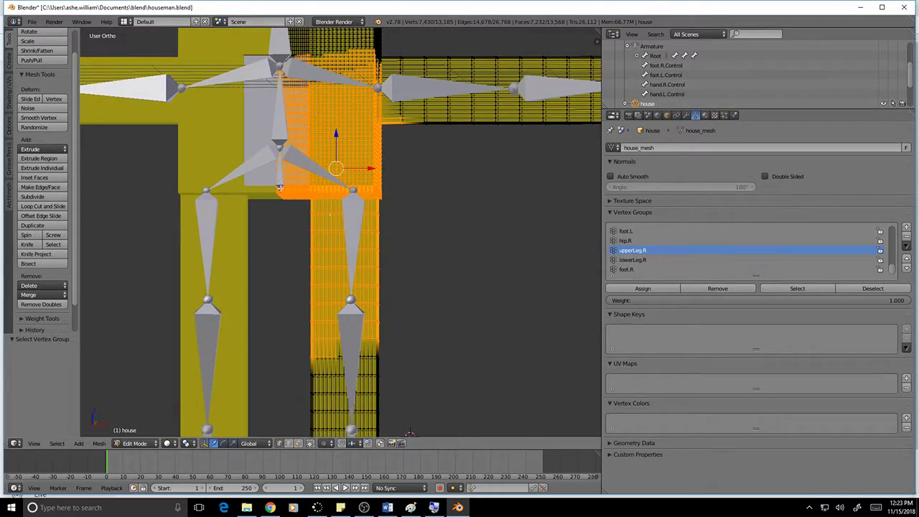
middle_click_drag(440, 196, 334, 202)
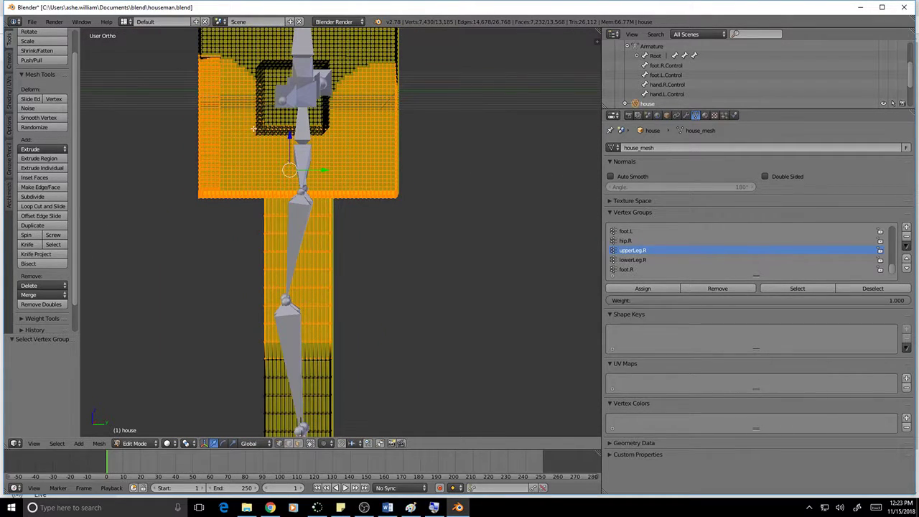
Step: Try to trim the torso vertices from the upperLeg.R selection with circle select
key("c")
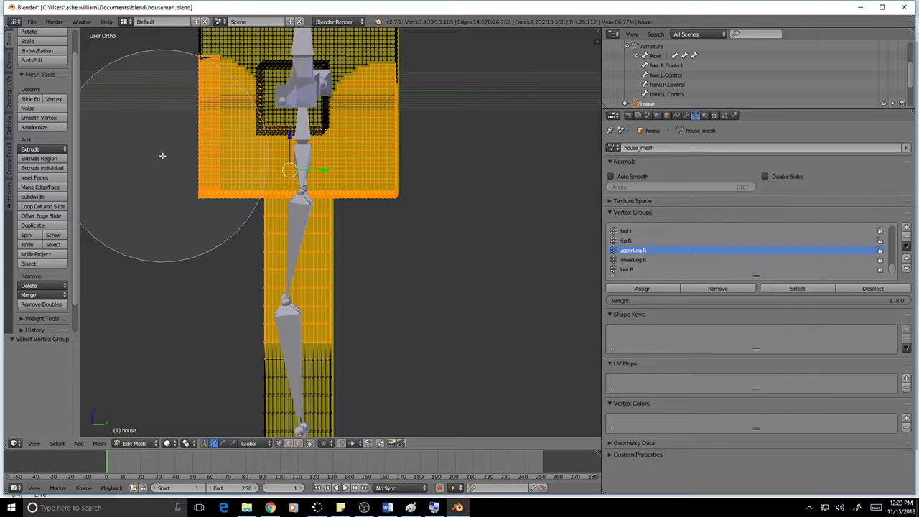
mouse_move(162, 156)
left_mouse_down()
mouse_move(154, 102)
mouse_move(154, 131)
left_mouse_up()
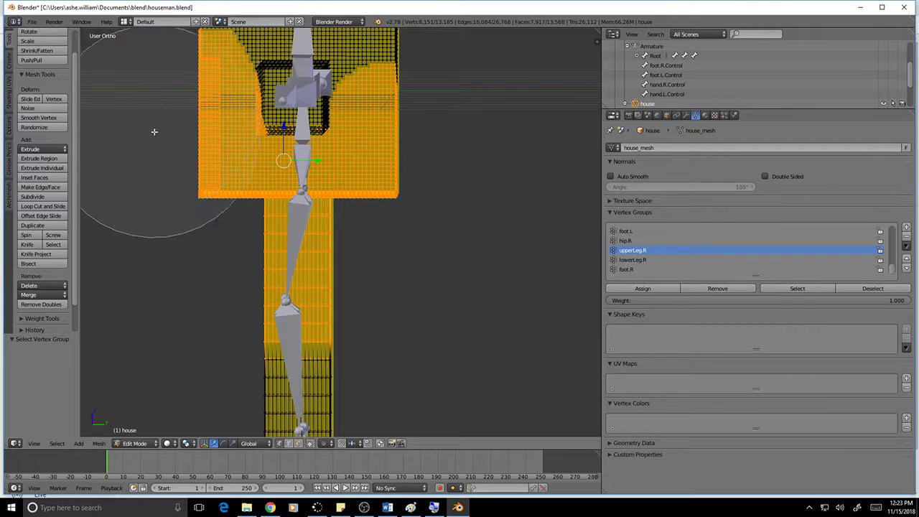
scroll(158, 151, "up", 3)
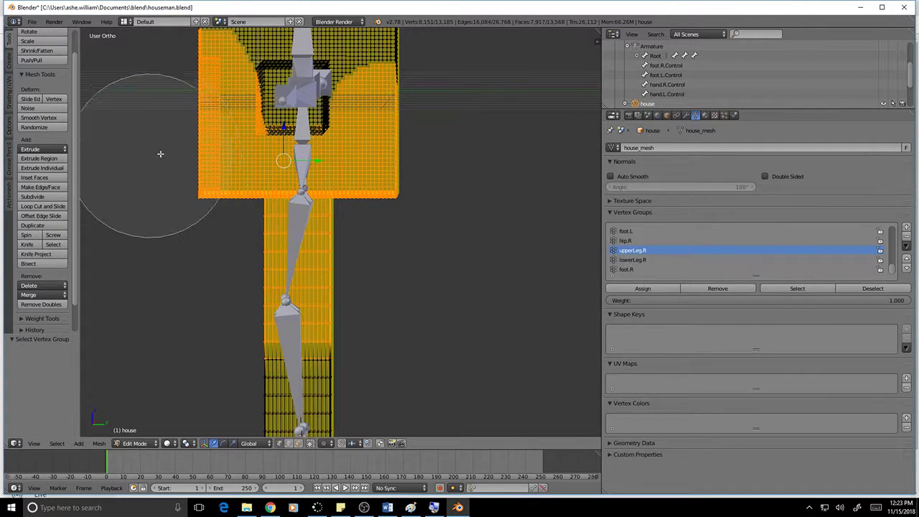
key("Escape")
Step: Deselect the torso vertices above the leg with a smaller selection circle in the side view
key("c")
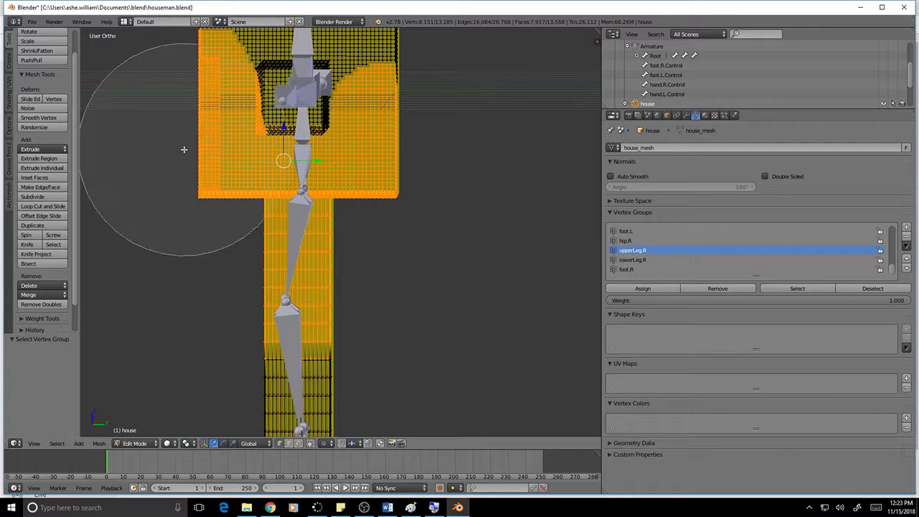
scroll(193, 158, "up", 2)
scroll(193, 163, "up", 1)
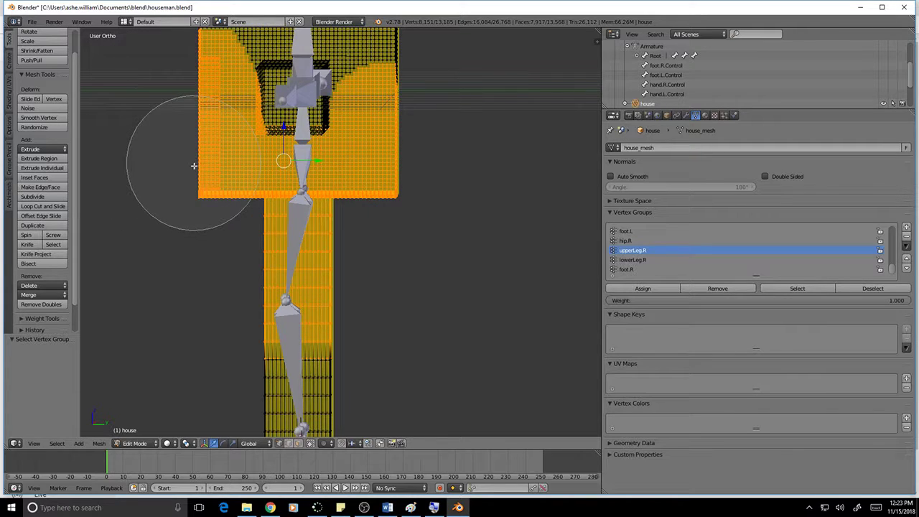
mouse_move(192, 169)
middle_mouse_down()
mouse_move(201, 103)
mouse_move(234, 91)
mouse_move(337, 86)
mouse_move(416, 107)
mouse_move(412, 204)
mouse_move(376, 129)
mouse_move(266, 108)
mouse_move(306, 101)
middle_mouse_up()
key("Escape")
Step: Deselect the vertices on the torso's underside between the legs with circle select
middle_click_drag(427, 239, 520, 226)
scroll(352, 184, "up", 1)
scroll(352, 185, "up", 3)
mouse_move(346, 207)
middle_mouse_down()
mouse_move(369, 188)
mouse_move(335, 201)
mouse_move(349, 206)
middle_mouse_up()
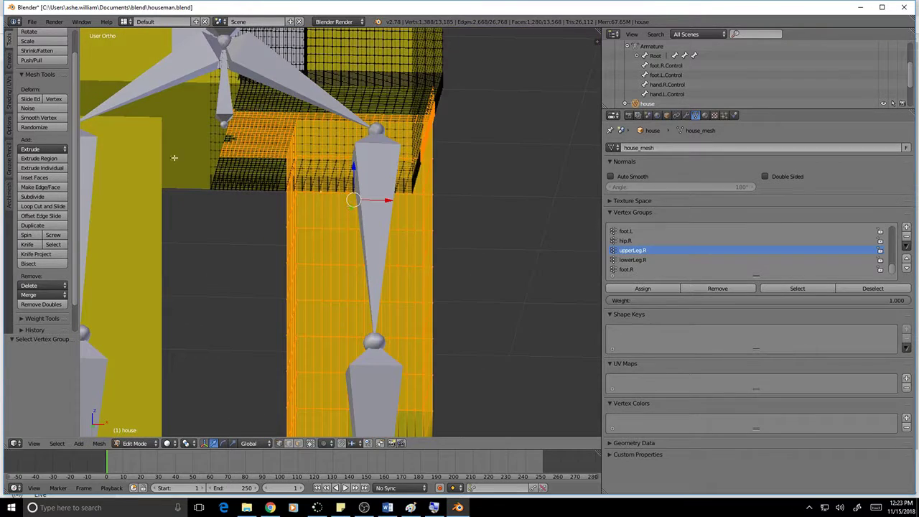
key("c")
mouse_move(205, 154)
left_mouse_down()
mouse_move(215, 132)
mouse_move(210, 143)
left_mouse_up()
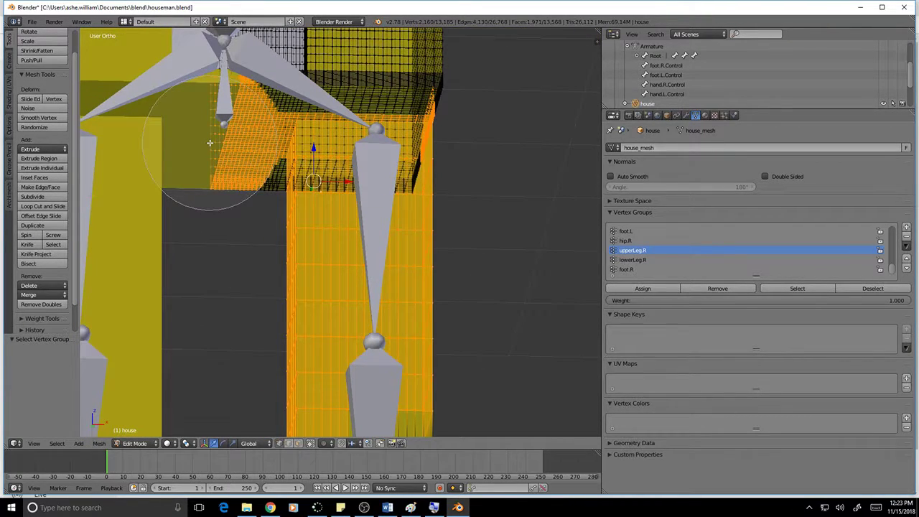
mouse_move(210, 143)
middle_mouse_down()
mouse_move(209, 119)
mouse_move(201, 156)
mouse_move(211, 153)
mouse_move(222, 111)
mouse_move(227, 135)
middle_mouse_up()
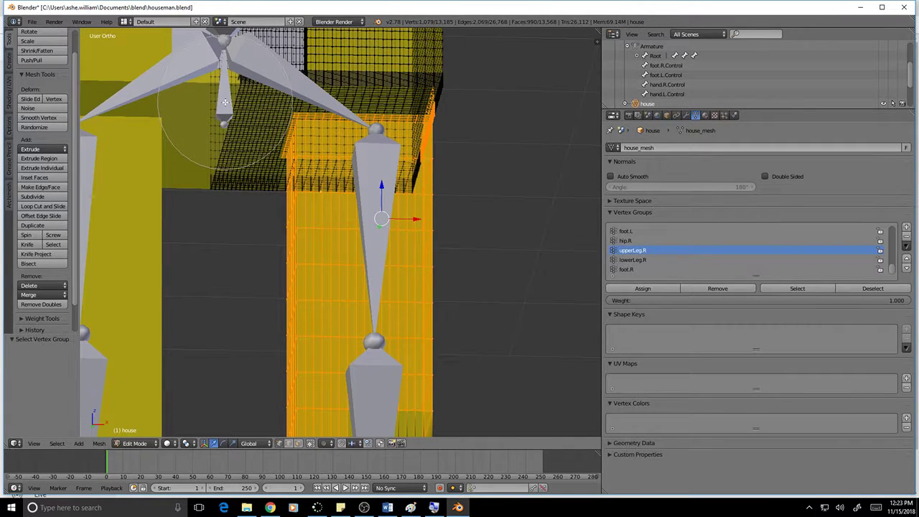
right_click(523, 82)
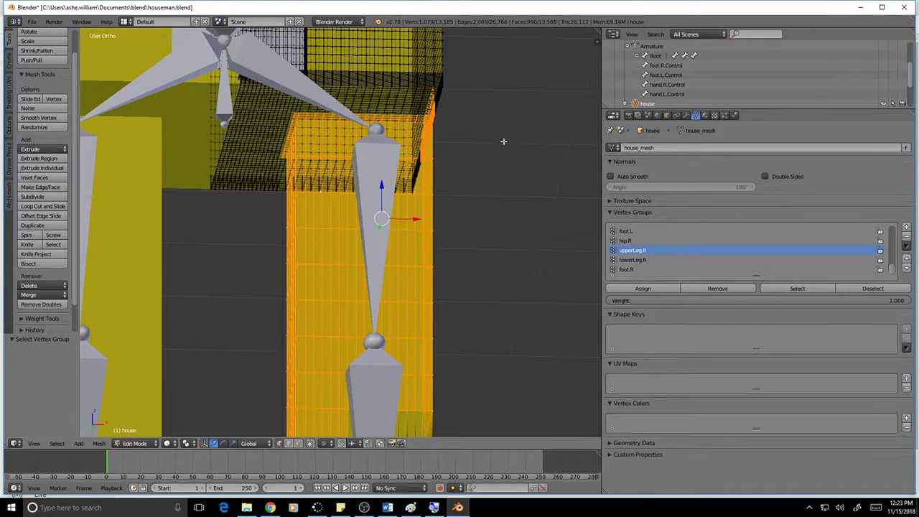
Step: Deselect the torso vertices on the outer side above the leg with circle select
mouse_move(503, 140)
middle_mouse_down()
mouse_move(478, 149)
mouse_move(420, 97)
middle_mouse_up()
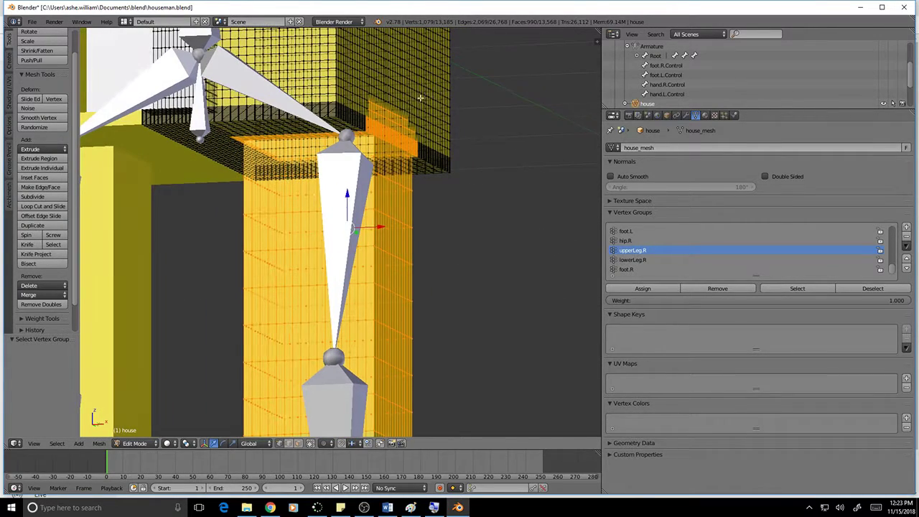
key("c")
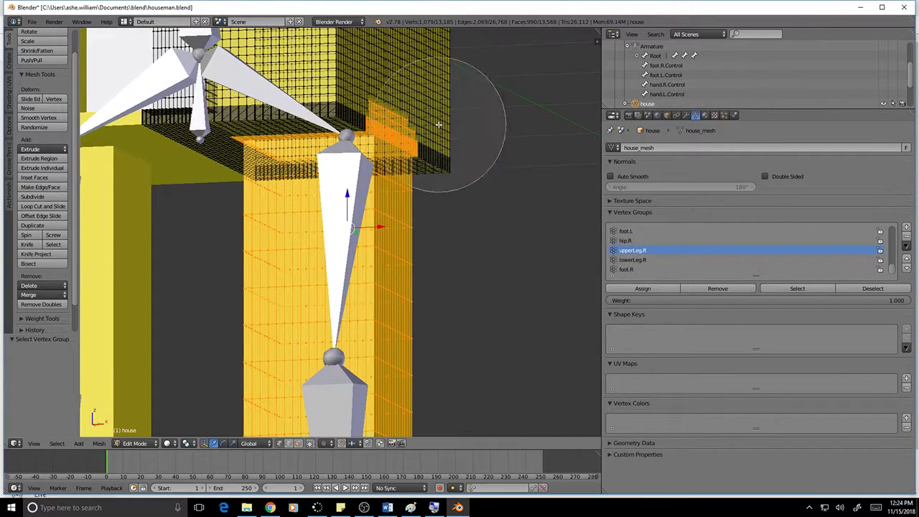
left_click(420, 74)
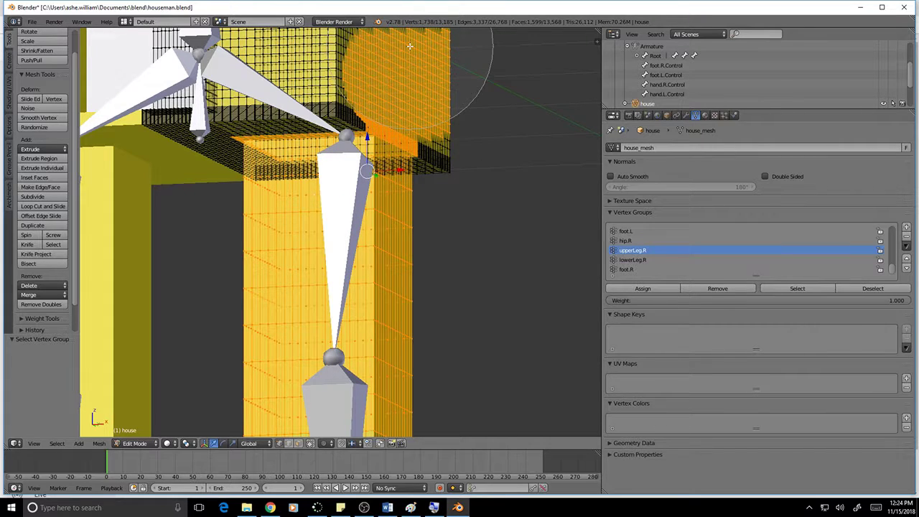
middle_click_drag(415, 65, 453, 79)
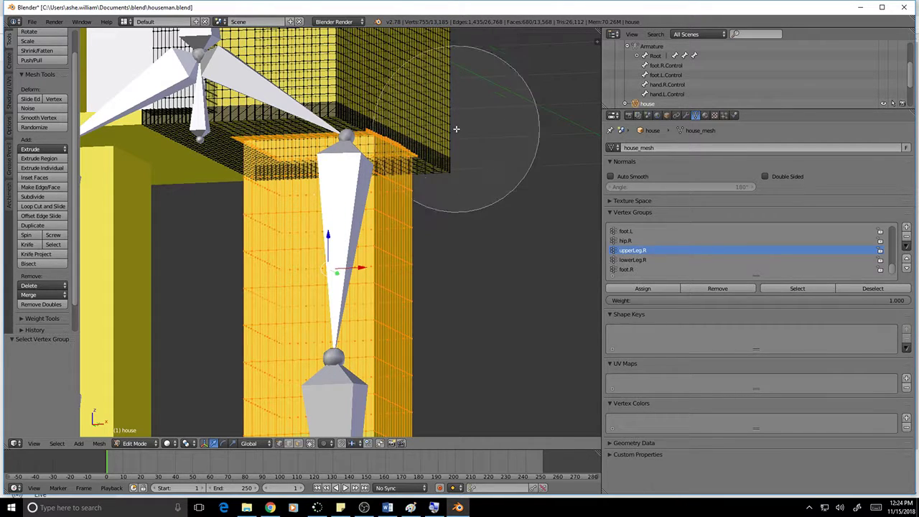
key("Escape")
Step: Deselect the leftover torso vertices along the outer top edge of the upperLeg.R selection with circle select
scroll(434, 146, "up", 4)
middle_click_drag(440, 146, 337, 240, "shift")
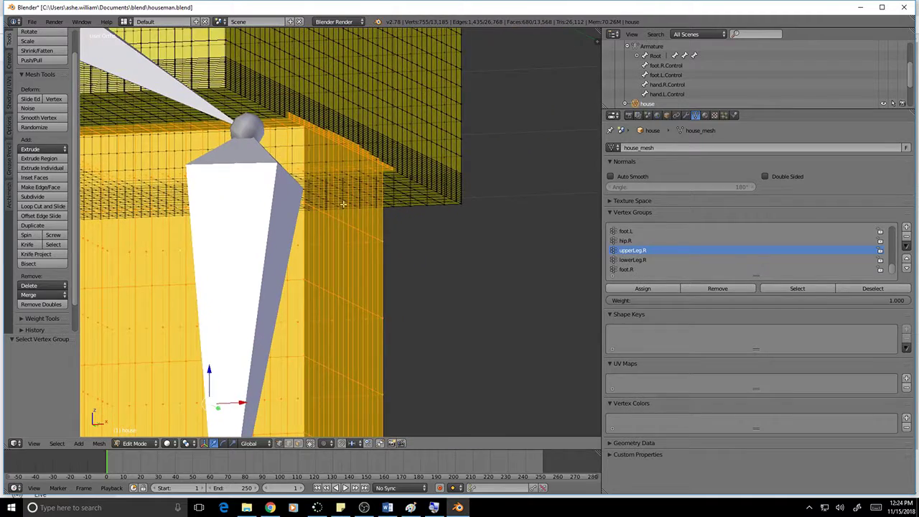
scroll(334, 171, "up", 2)
middle_click_drag(343, 162, 370, 283, "shift")
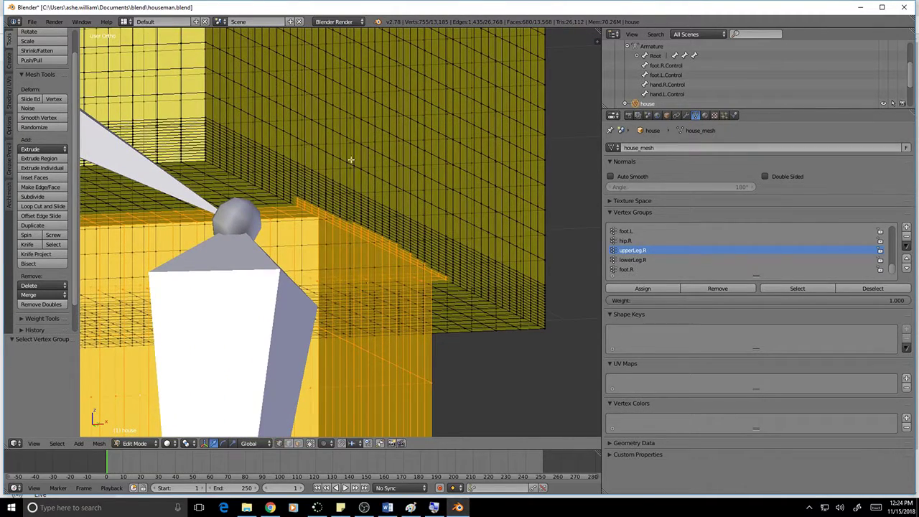
key("x")
key("c")
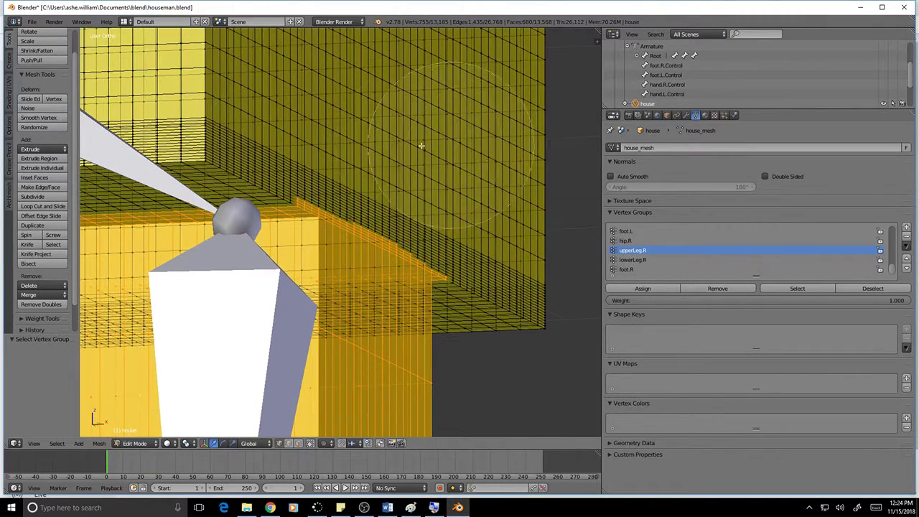
left_click(338, 128)
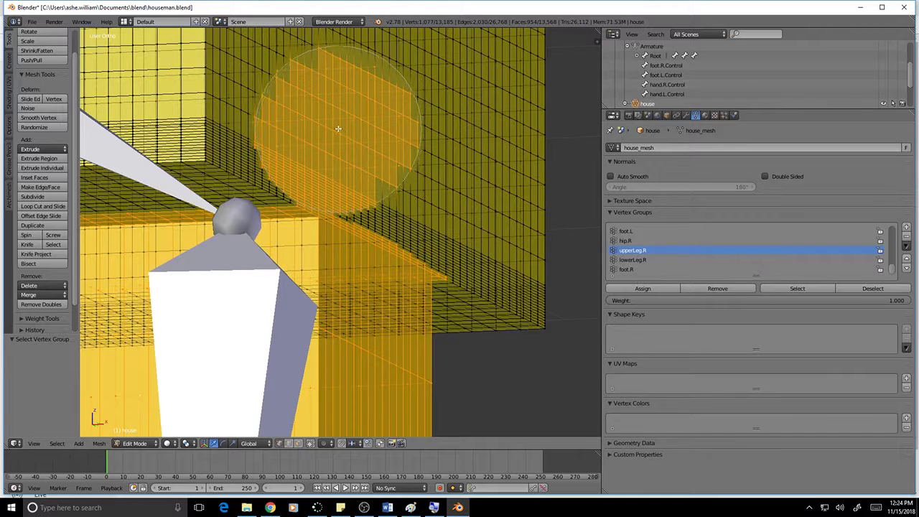
mouse_move(323, 117)
middle_mouse_down()
mouse_move(355, 147)
mouse_move(359, 127)
mouse_move(321, 120)
mouse_move(473, 197)
mouse_move(367, 149)
middle_mouse_up()
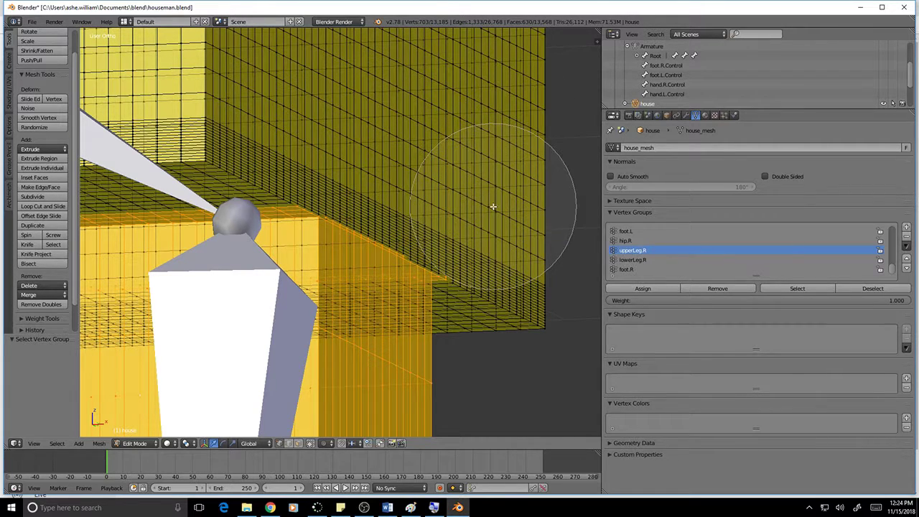
left_click_drag(493, 206, 527, 302)
mouse_move(527, 302)
middle_mouse_down()
mouse_move(509, 225)
mouse_move(478, 192)
mouse_move(488, 207)
middle_mouse_up()
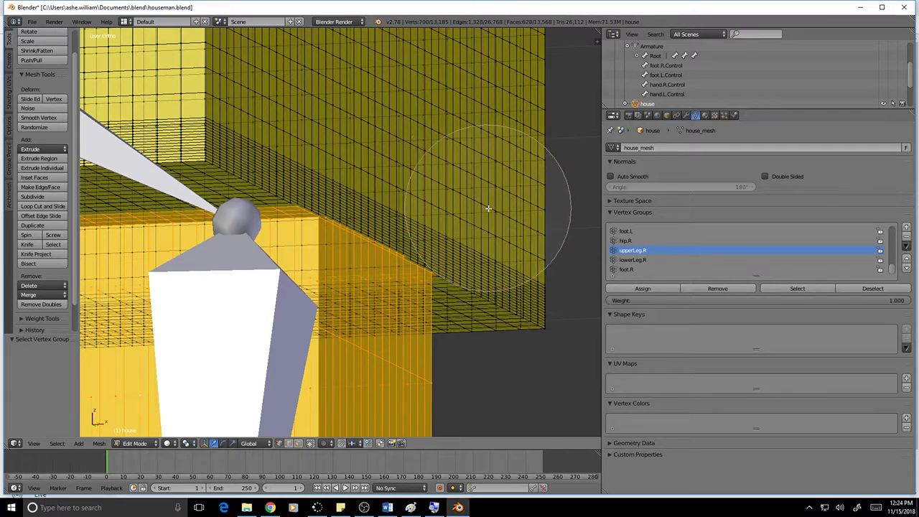
key("Escape")
Step: Deselect the remaining torso underside vertices around the top of the right leg with circle select
middle_click_drag(480, 317, 280, 215)
middle_click_drag(297, 216, 297, 216)
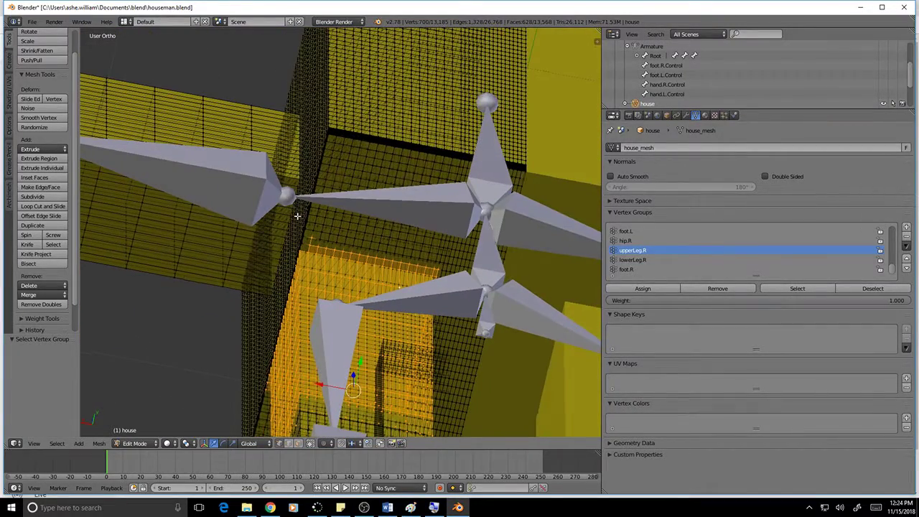
key("c")
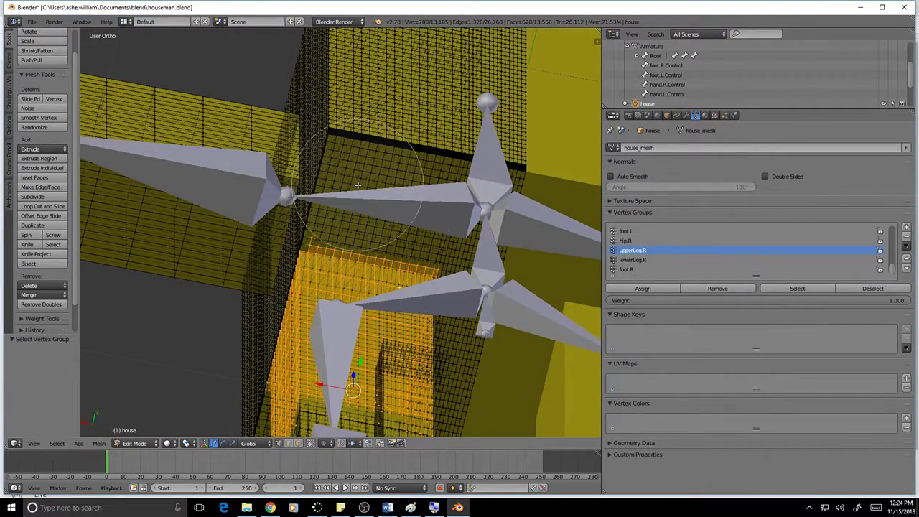
mouse_move(328, 194)
middle_mouse_down()
mouse_move(424, 208)
mouse_move(494, 267)
mouse_move(543, 281)
mouse_move(566, 242)
mouse_move(553, 231)
middle_mouse_up()
key("Escape")
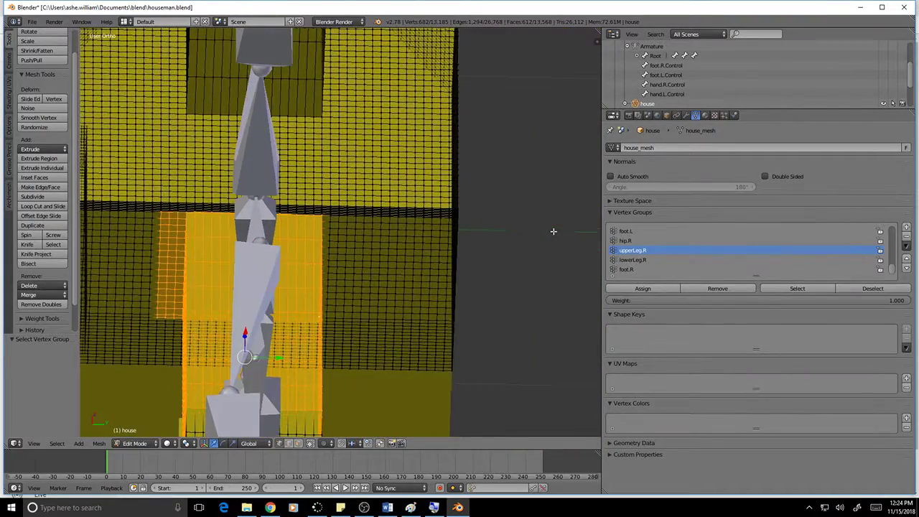
key("c")
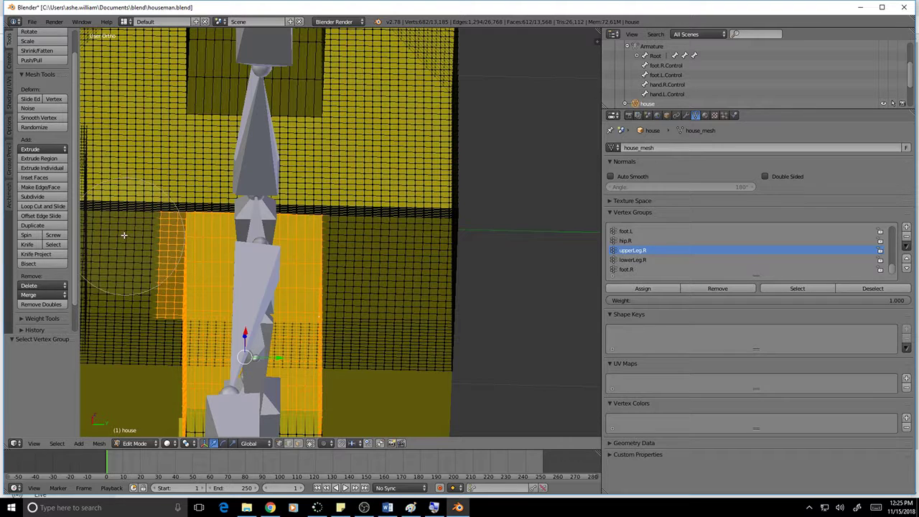
middle_click(123, 236)
mouse_move(124, 236)
middle_mouse_down()
mouse_move(123, 297)
mouse_move(134, 181)
middle_mouse_up()
right_click(417, 217)
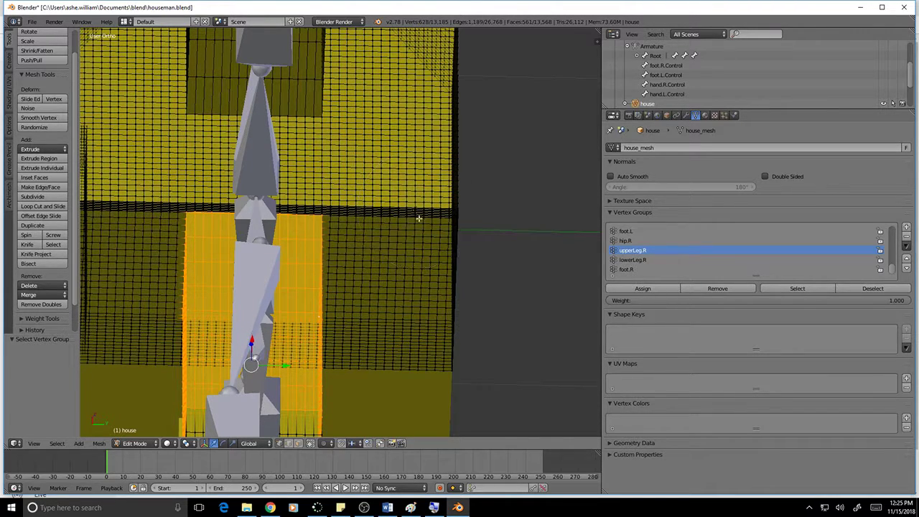
Step: Assign the trimmed right upper leg selection to the upperLeg.R vertex group
mouse_move(439, 301)
middle_mouse_down()
mouse_move(370, 251)
mouse_move(308, 305)
mouse_move(483, 315)
middle_mouse_up()
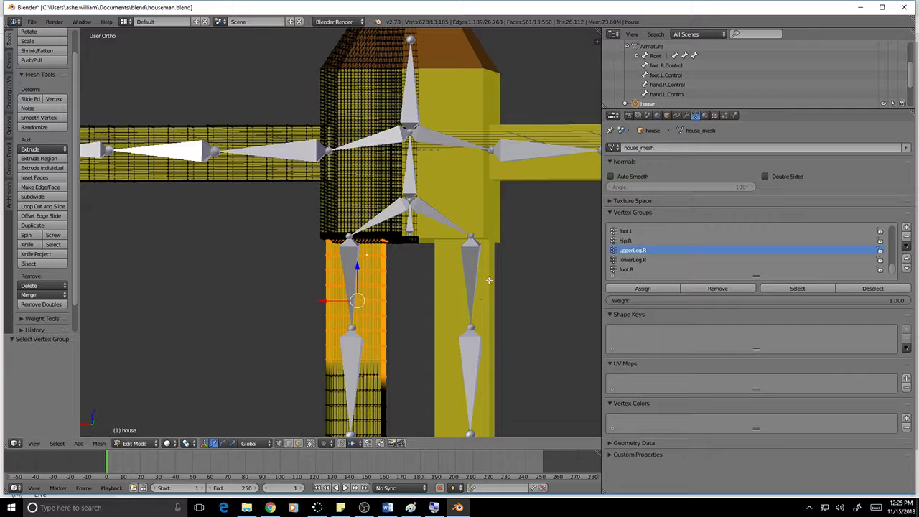
key("a")
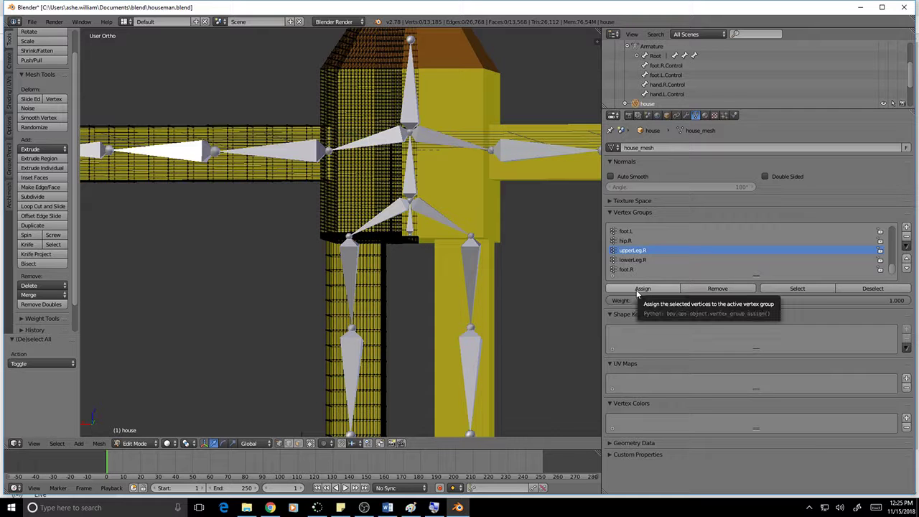
key("ctrl+z")
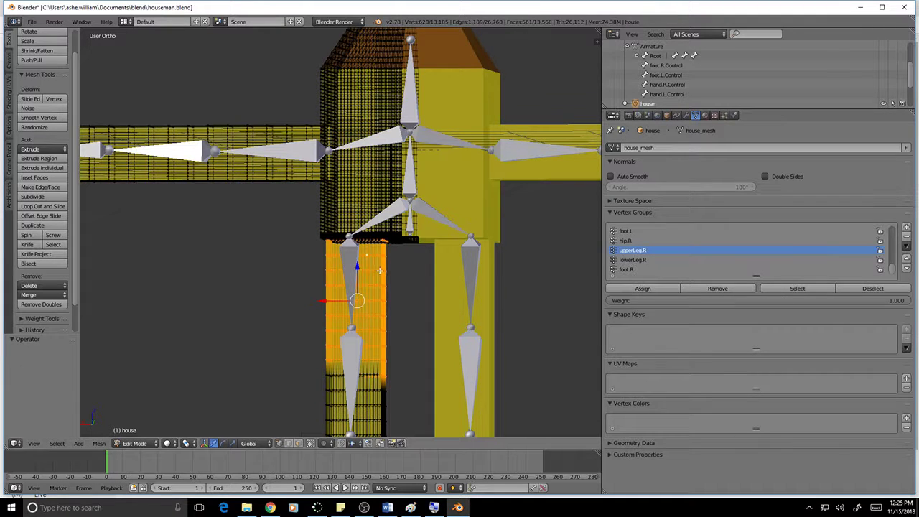
middle_click_drag(380, 271, 385, 264)
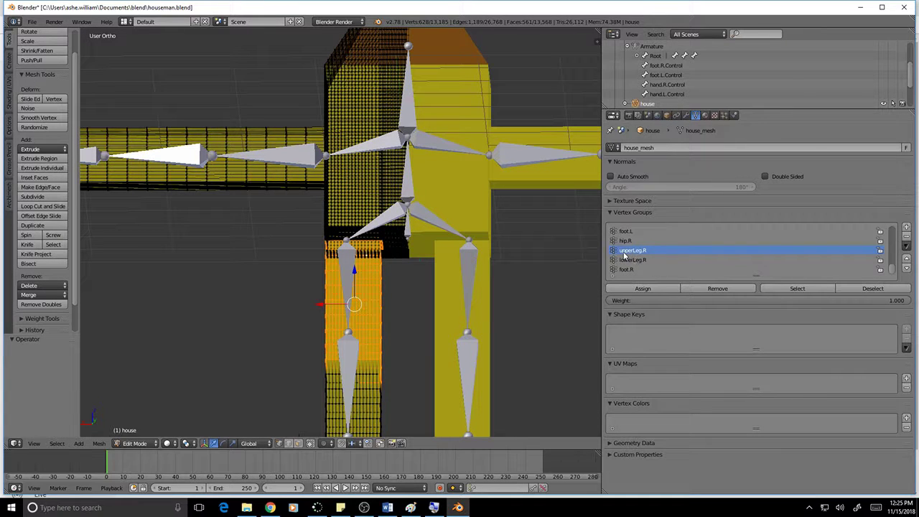
left_click(659, 288)
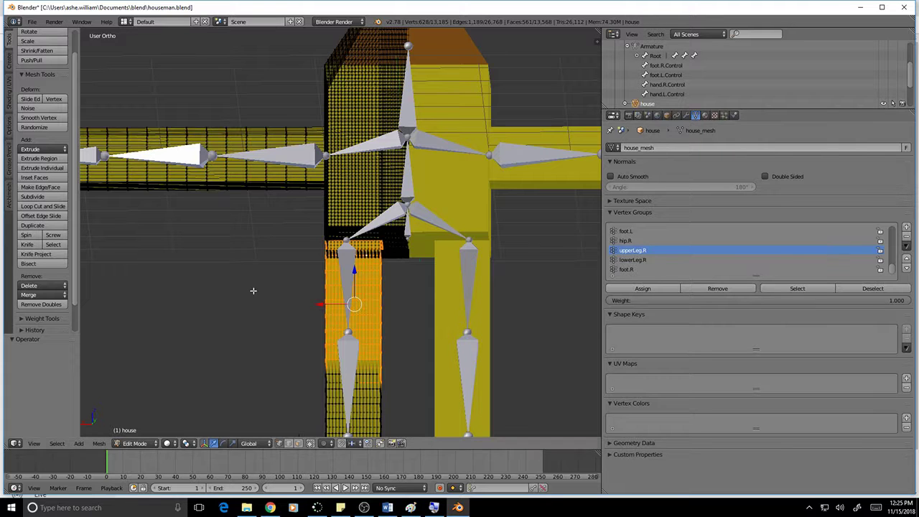
Step: Make upperLeg.L the active vertex group, clear the current selection and try to select the group's vertices
scroll(415, 279, "down", 2)
scroll(415, 280, "up", 3)
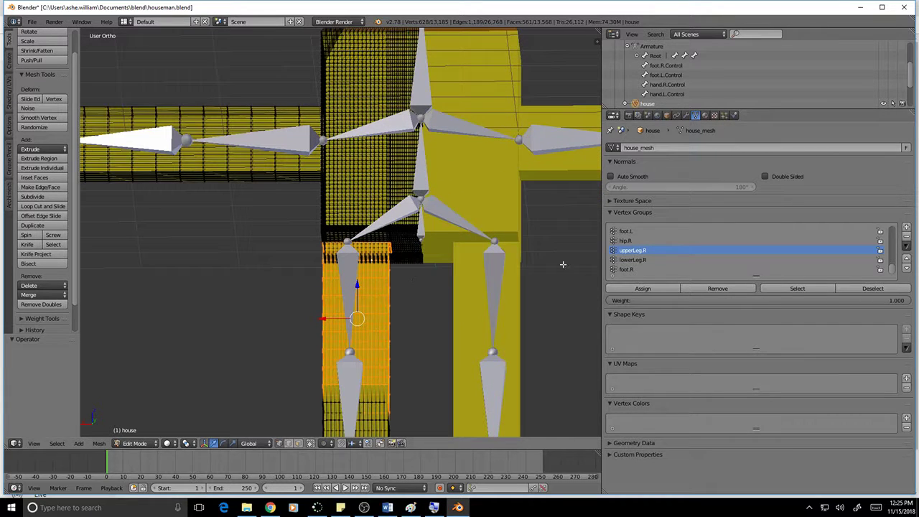
scroll(661, 255, "up", 1)
scroll(661, 256, "up", 3)
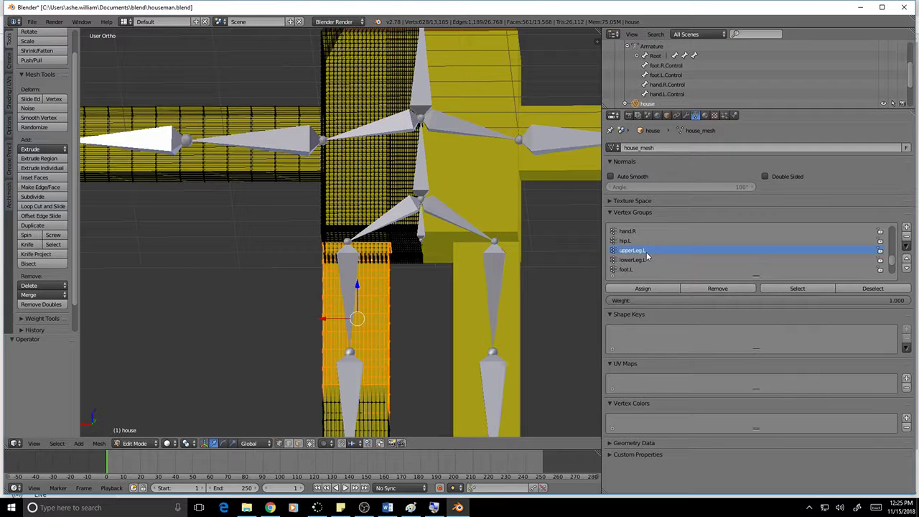
key("a")
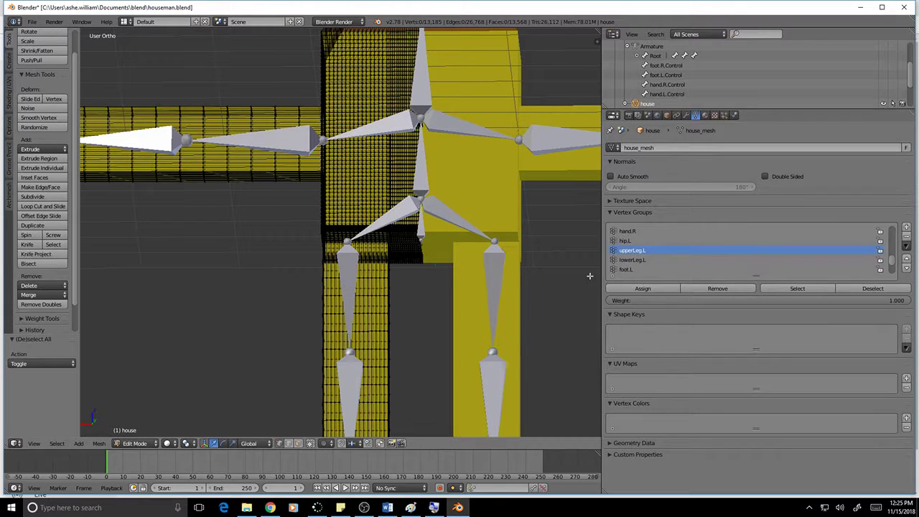
left_click(798, 289)
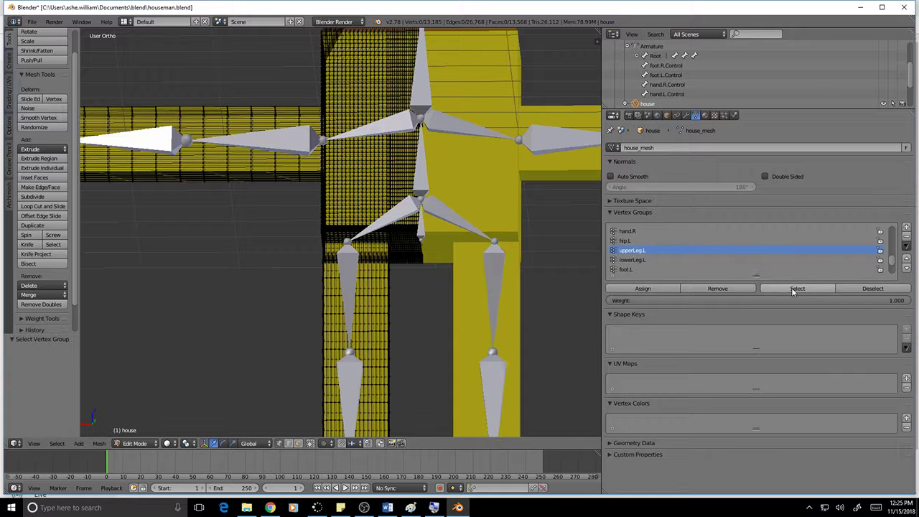
scroll(318, 352, "down", 4)
scroll(356, 226, "up", 4)
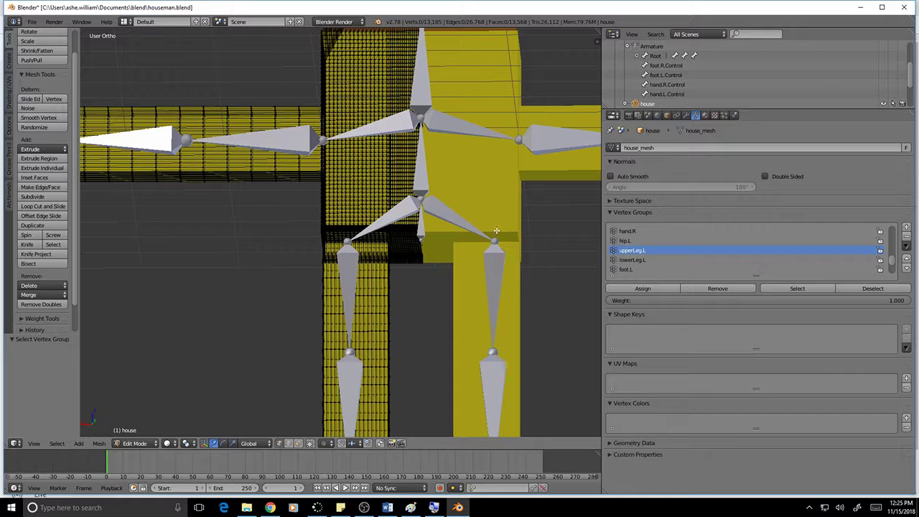
Step: Apply the house mesh's Mirror modifier in Object Mode
scroll(530, 205, "down", 3)
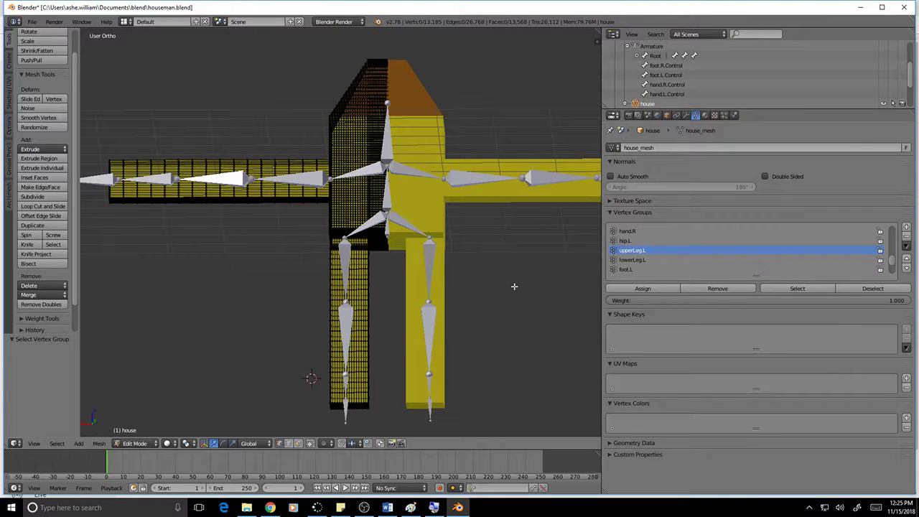
key("Tab")
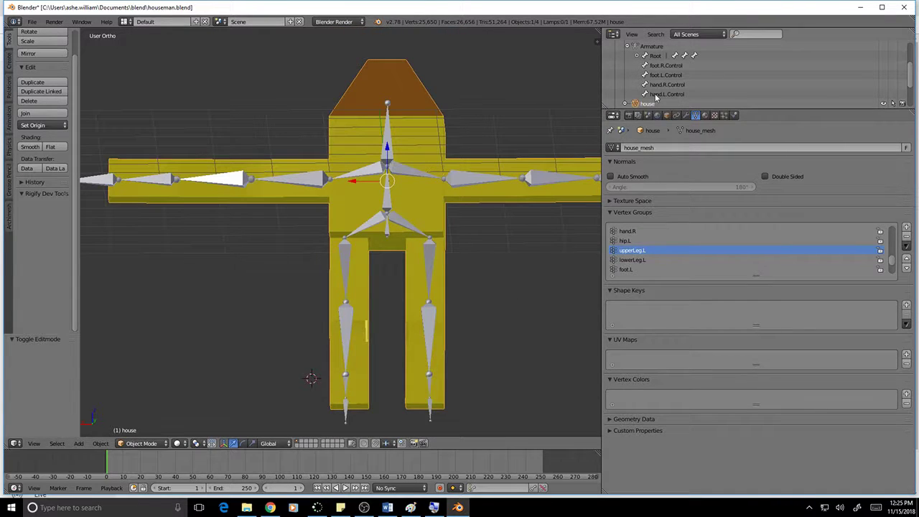
left_click(686, 115)
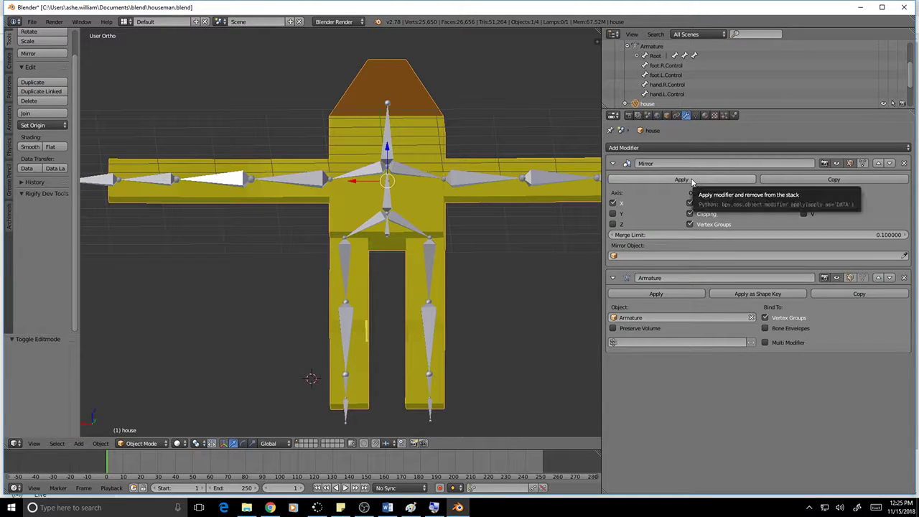
left_click(735, 175)
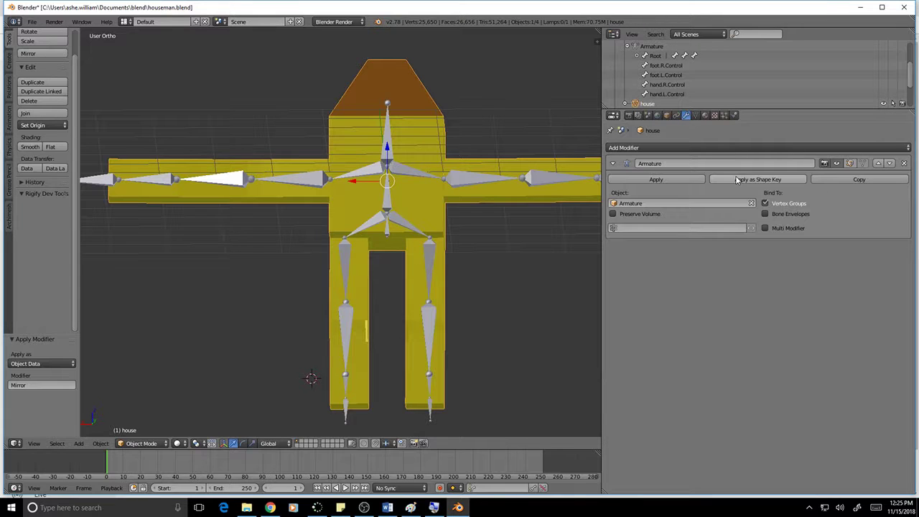
Step: Return the house mesh to Edit Mode and select the vertices of the upperLeg.L group
key("Tab")
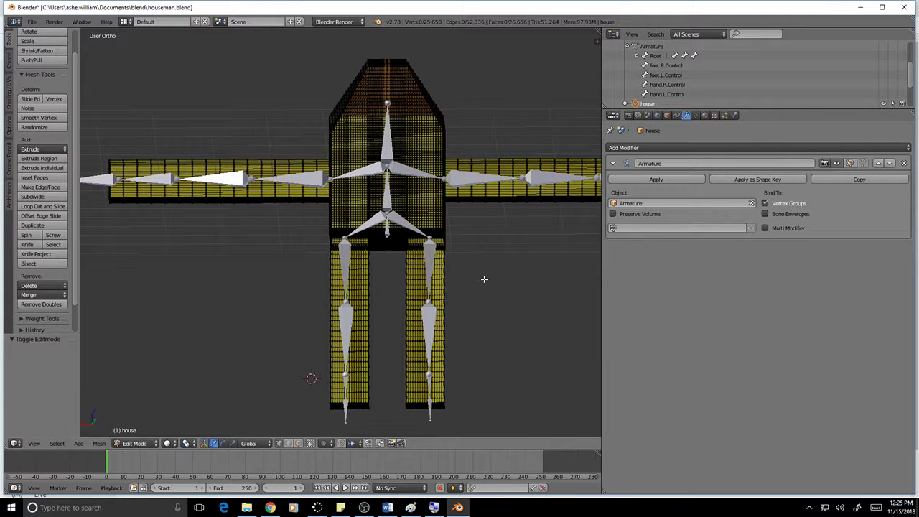
left_click(694, 116)
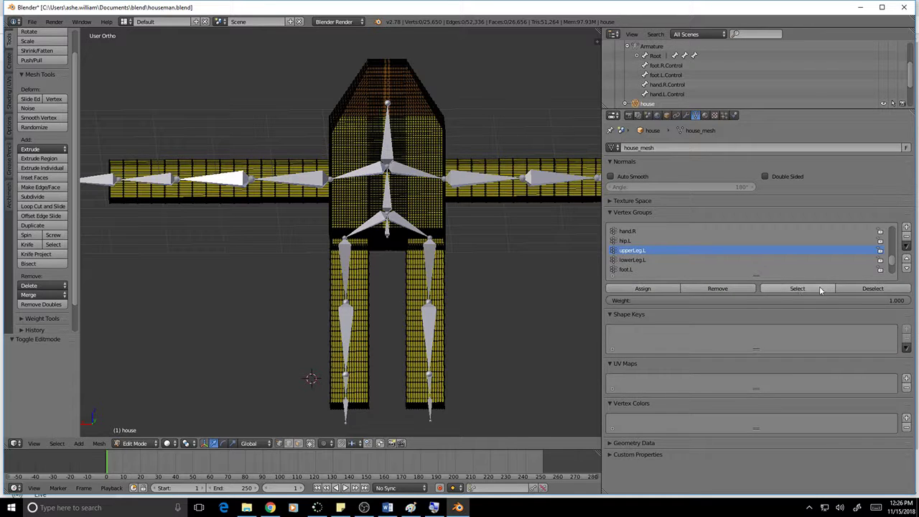
left_click(816, 290)
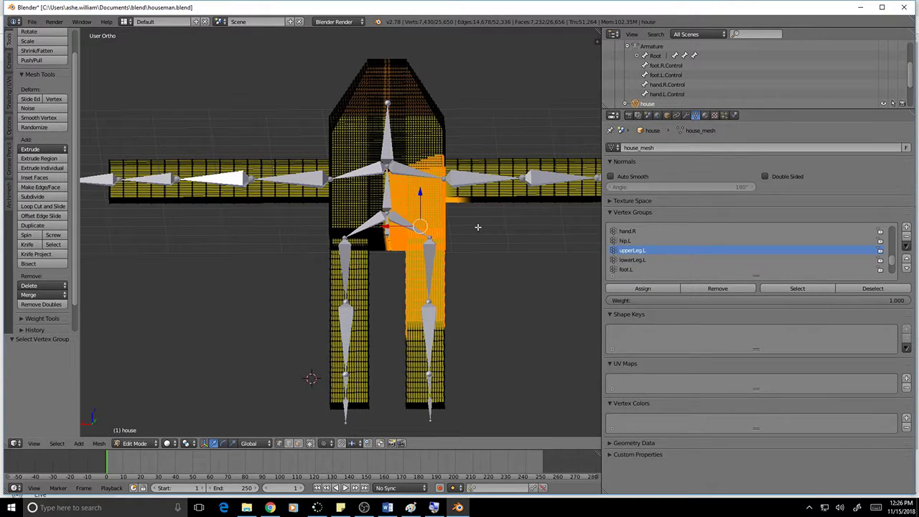
Step: Deselect the torso and arm vertices above the hip from the upperLeg.L selection with circle select
scroll(477, 227, "up", 4)
middle_click_drag(490, 237, 555, 243)
key("c")
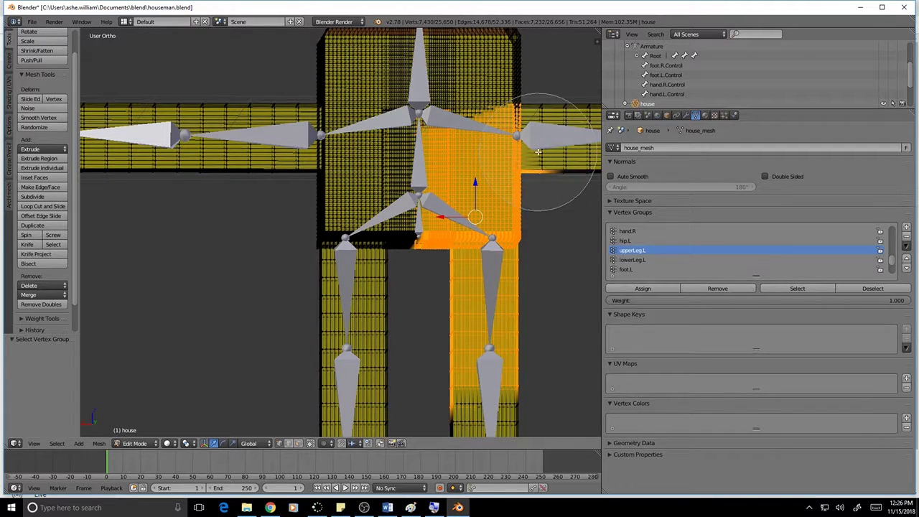
mouse_move(543, 154)
middle_mouse_down()
mouse_move(462, 150)
mouse_move(435, 164)
mouse_move(524, 163)
middle_mouse_up()
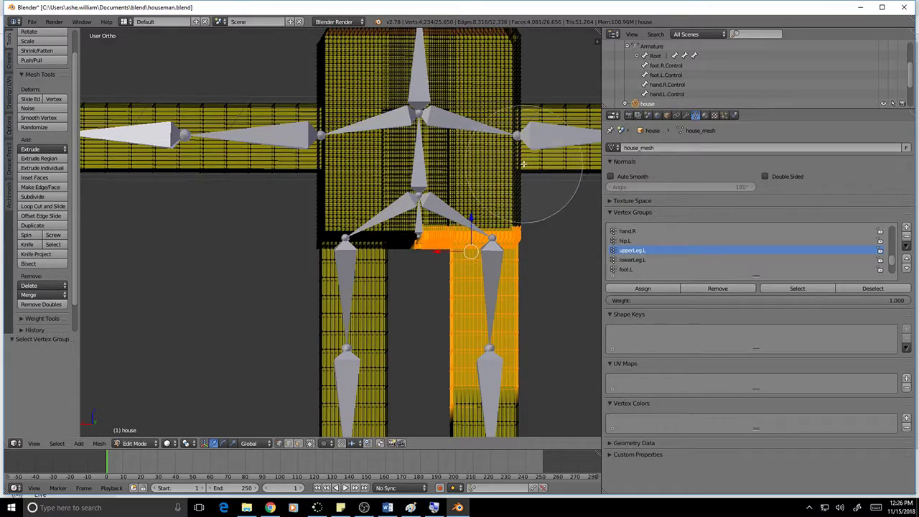
key("Escape")
Step: Deselect the lower torso vertices in front of and behind the left leg with circle select from the side
mouse_move(590, 316)
middle_mouse_down()
mouse_move(556, 284)
mouse_move(497, 271)
mouse_move(469, 285)
middle_mouse_up()
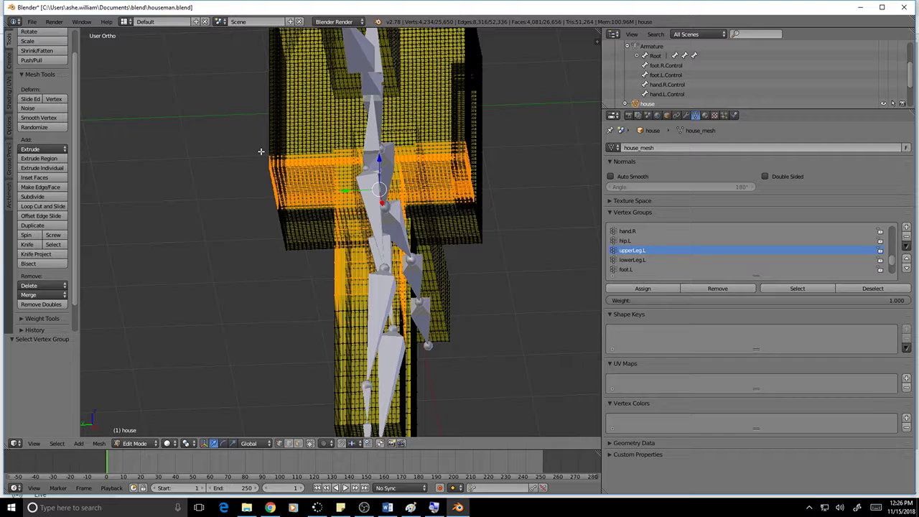
key("c")
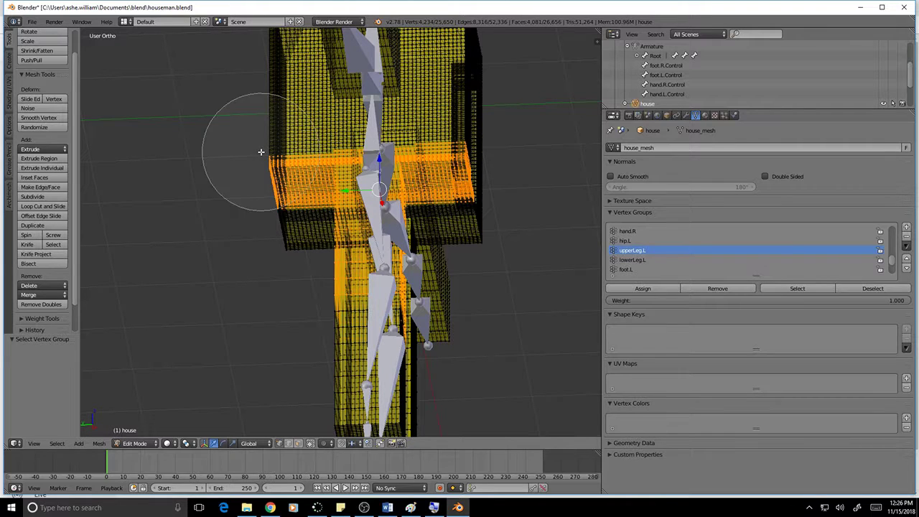
mouse_move(263, 152)
middle_mouse_down()
mouse_move(271, 191)
mouse_move(273, 156)
middle_mouse_up()
key("Escape")
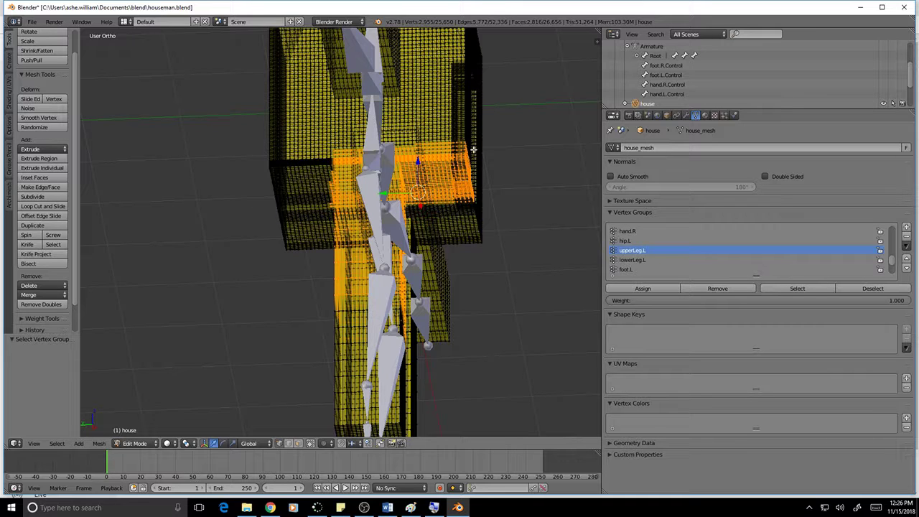
key("c")
mouse_move(468, 155)
middle_mouse_down()
mouse_move(463, 144)
mouse_move(468, 188)
mouse_move(488, 186)
middle_mouse_up()
key("Escape")
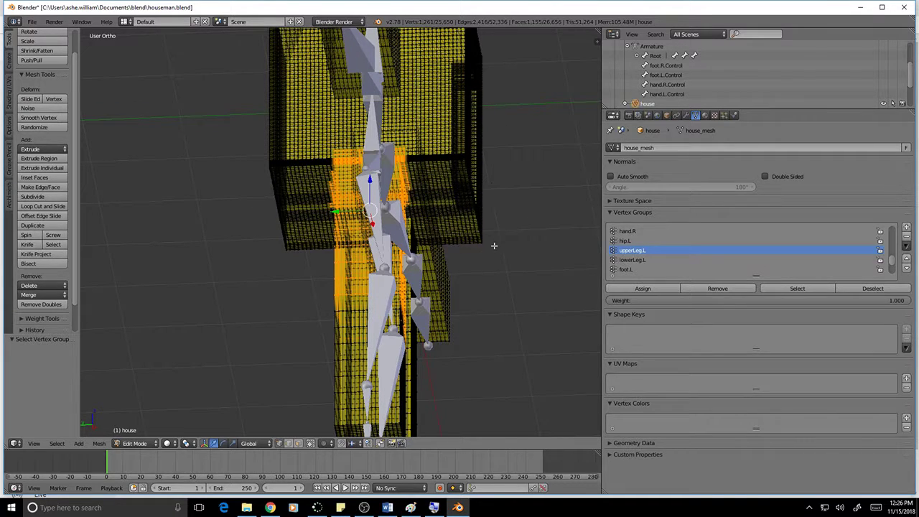
mouse_move(492, 247)
middle_mouse_down()
mouse_move(445, 256)
mouse_move(479, 232)
mouse_move(381, 240)
mouse_move(398, 241)
middle_mouse_up()
scroll(266, 203, "down", 6)
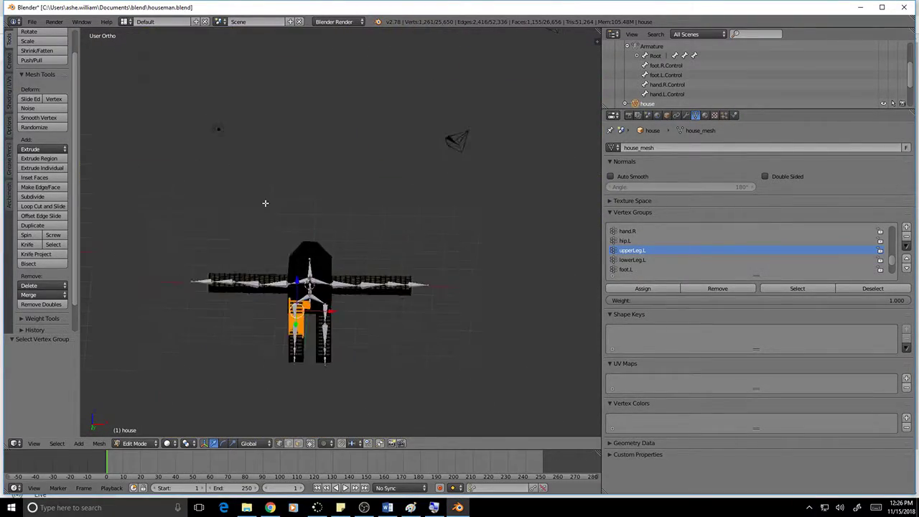
Step: Deselect the stray lower torso vertices on the inner side of the left leg with circle select
scroll(326, 286, "up", 10)
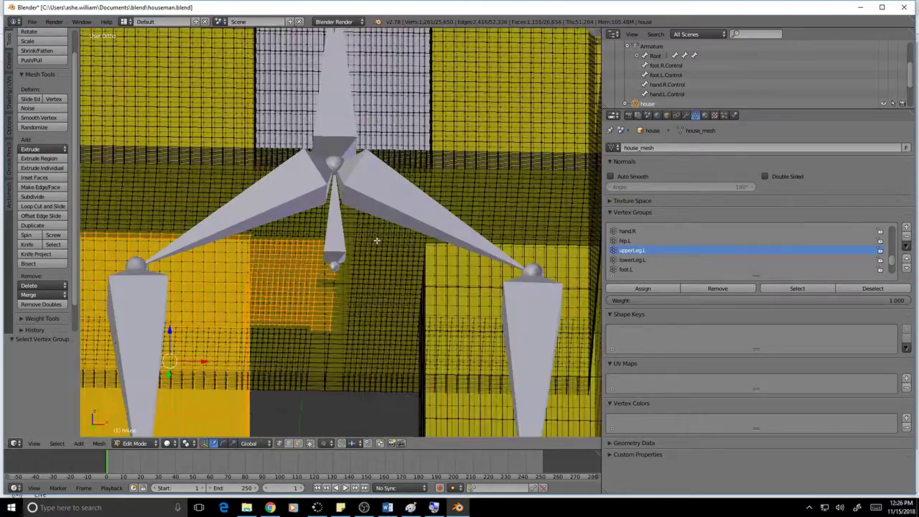
middle_click_drag(324, 358, 325, 291, "shift")
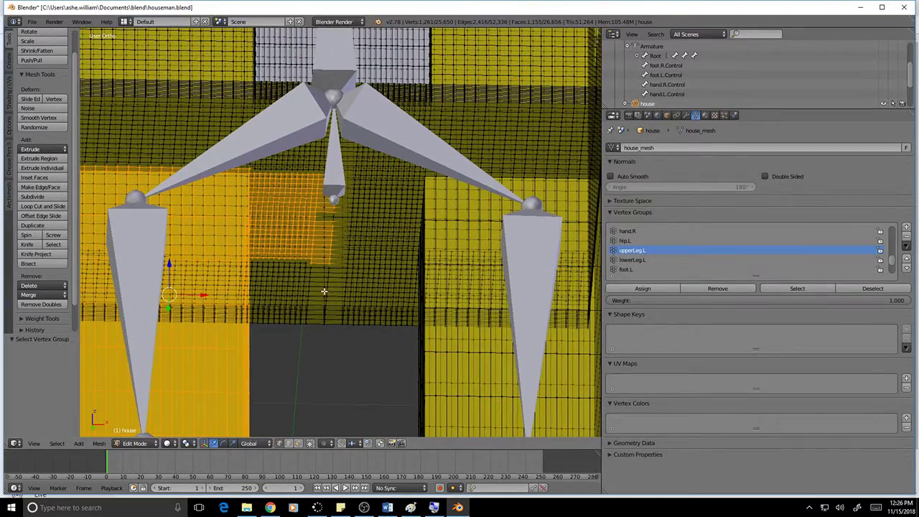
key("c")
mouse_move(331, 215)
middle_mouse_down()
mouse_move(328, 205)
mouse_move(315, 255)
mouse_move(317, 204)
mouse_move(310, 259)
mouse_move(383, 257)
mouse_move(462, 283)
mouse_move(347, 254)
mouse_move(379, 262)
mouse_move(349, 234)
mouse_move(407, 328)
middle_mouse_up()
key("Escape")
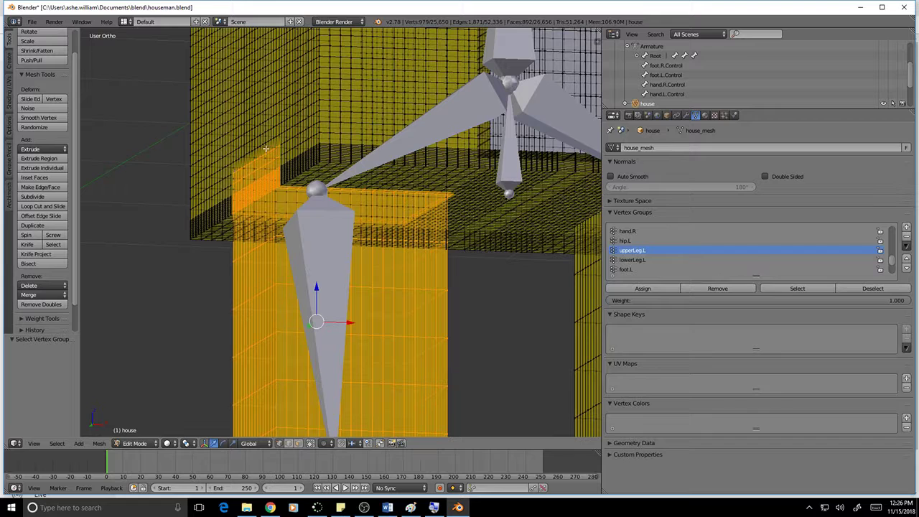
Step: Deselect the stray vertices on the outer torso wall just above the left leg with circle select
key("c")
left_click_drag(241, 127, 236, 122)
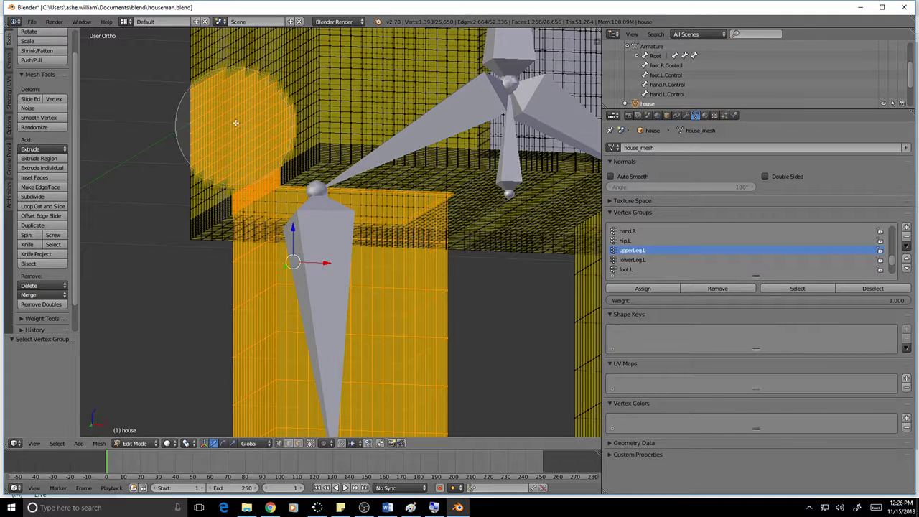
mouse_move(235, 123)
middle_mouse_down()
mouse_move(199, 118)
mouse_move(212, 115)
mouse_move(216, 140)
mouse_move(230, 138)
middle_mouse_up()
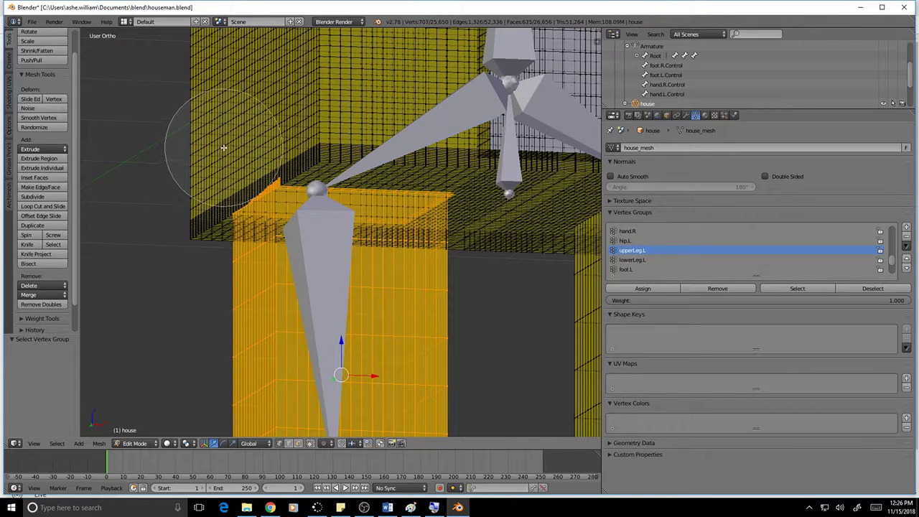
key("c")
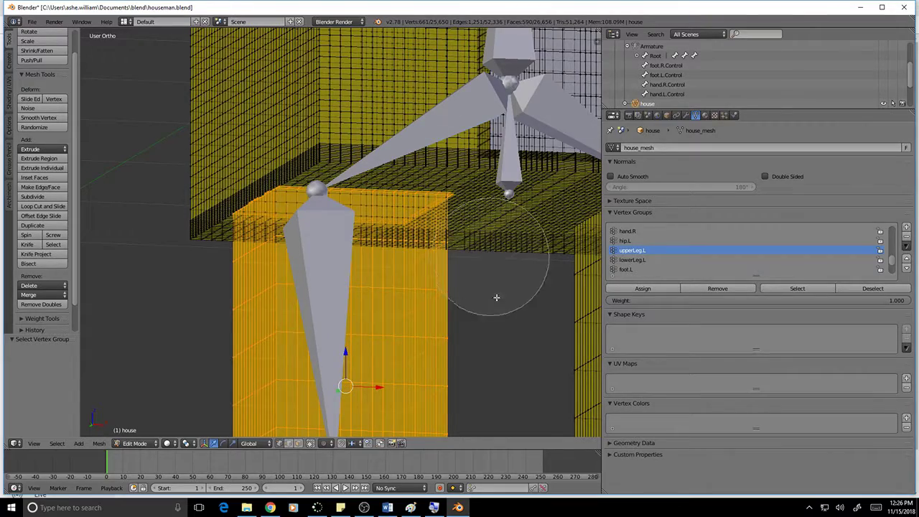
key("Escape")
Step: Deselect the remaining torso vertices protruding at the front and back of the left leg's top with circle select
mouse_move(467, 285)
middle_mouse_down()
mouse_move(527, 274)
mouse_move(60, 245)
middle_mouse_up()
middle_click_drag(169, 266, 229, 276)
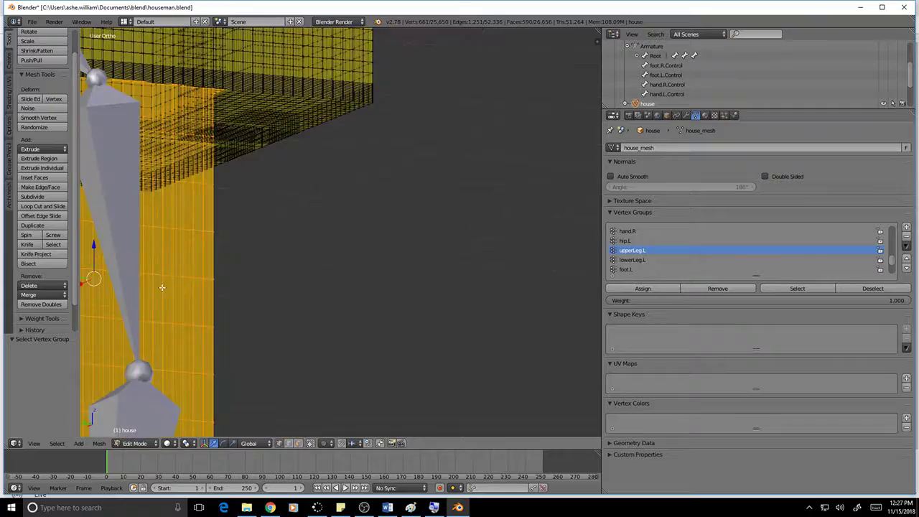
middle_click_drag(162, 287, 453, 256, "shift")
middle_click_drag(206, 138, 246, 103)
key("c")
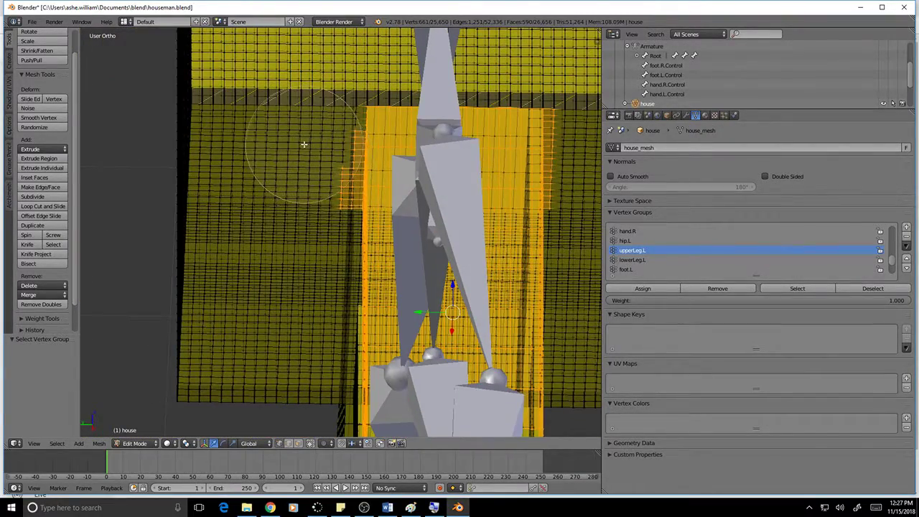
middle_click_drag(303, 144, 298, 188)
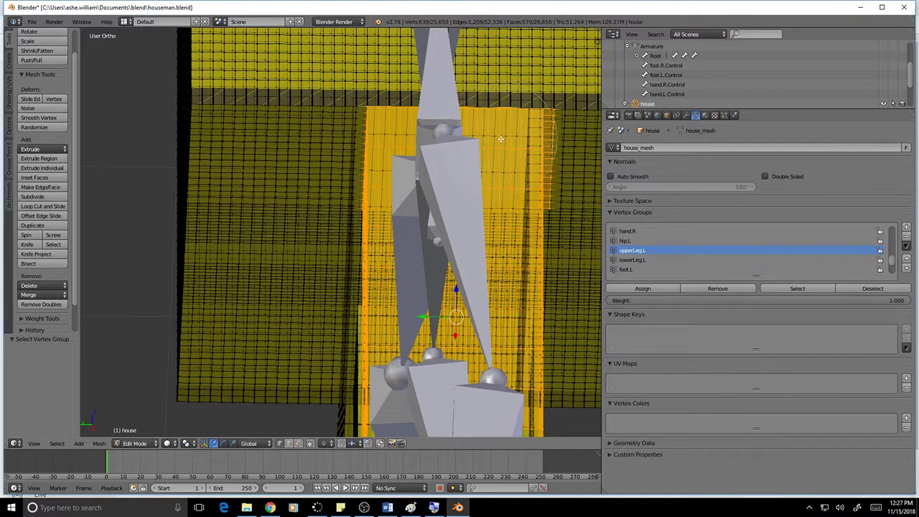
middle_click_drag(599, 119, 607, 199)
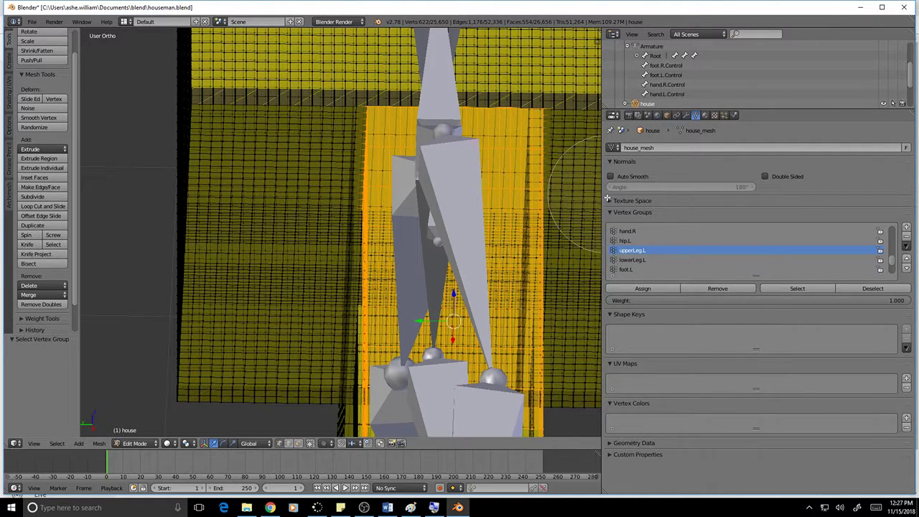
right_click(586, 245)
Step: Assign the cleaned-up left upper leg selection to the upperLeg.L vertex group
mouse_move(503, 290)
middle_mouse_down()
mouse_move(430, 283)
mouse_move(487, 291)
mouse_move(444, 323)
middle_mouse_up()
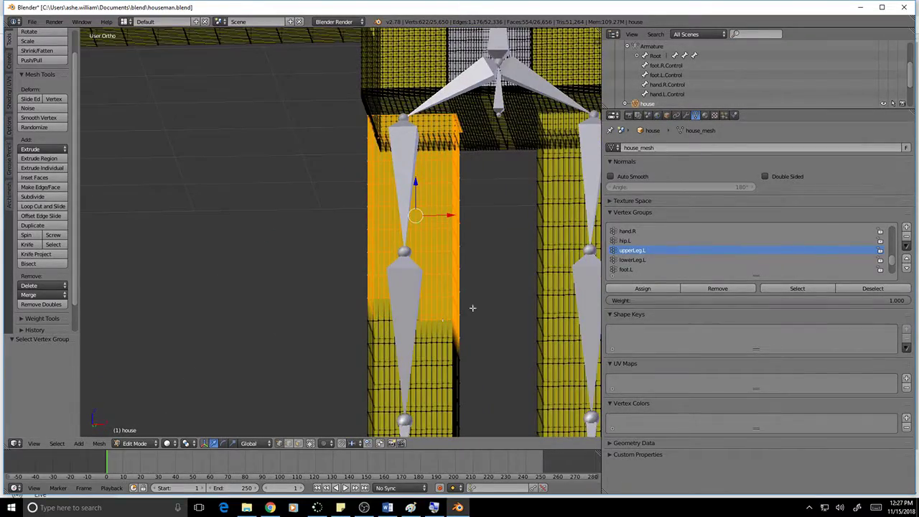
left_click(662, 288)
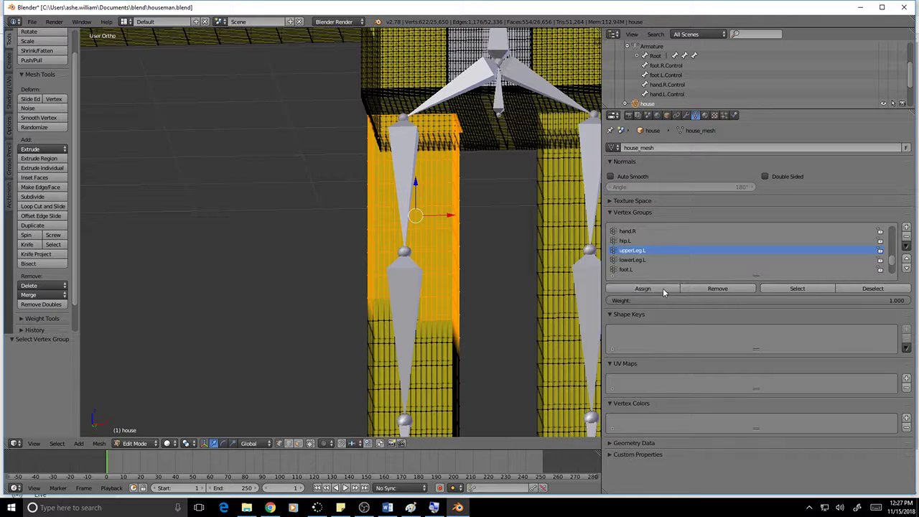
Step: Leave the house mesh's Edit Mode, select the armature and put it in Pose Mode
left_click(151, 444)
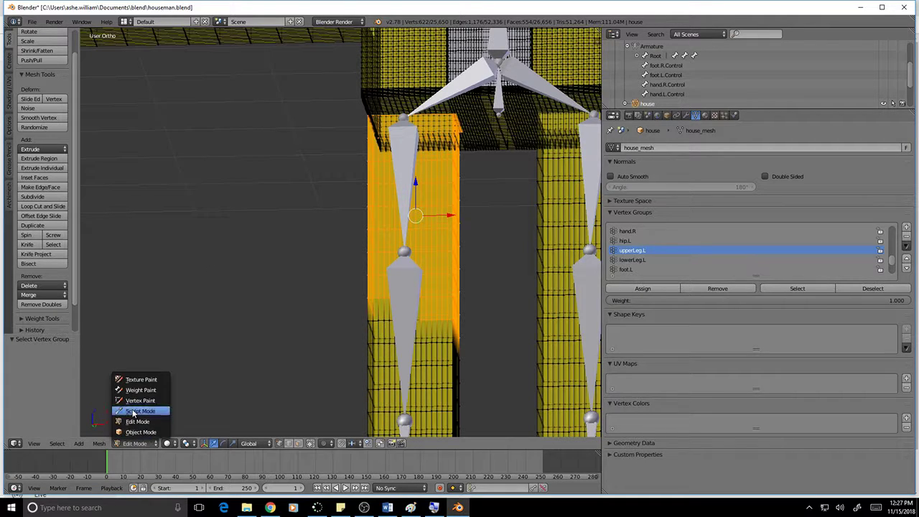
left_click(155, 446)
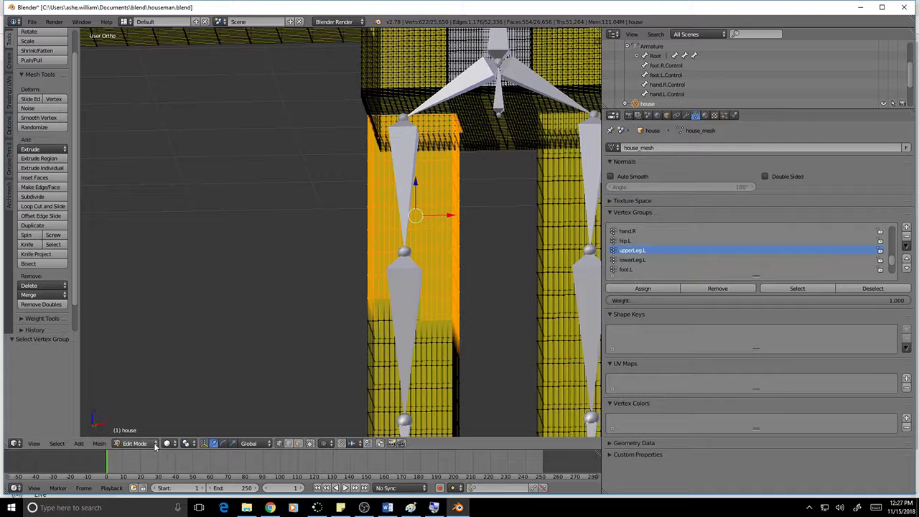
key("Tab")
right_click(522, 74)
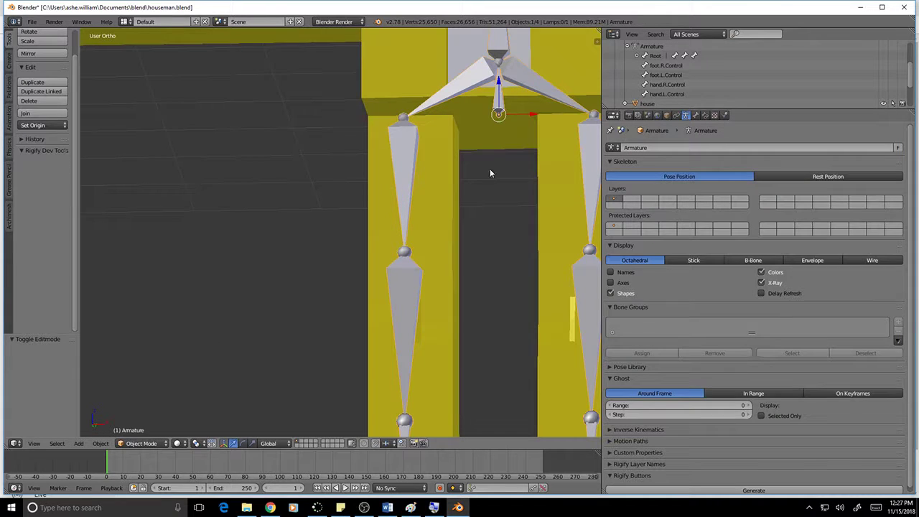
left_click(149, 445)
left_click(155, 413)
Step: Test the right leg's deformation by moving foot.R.Control along the Y axis and up and down along Z
scroll(386, 312, "down", 3)
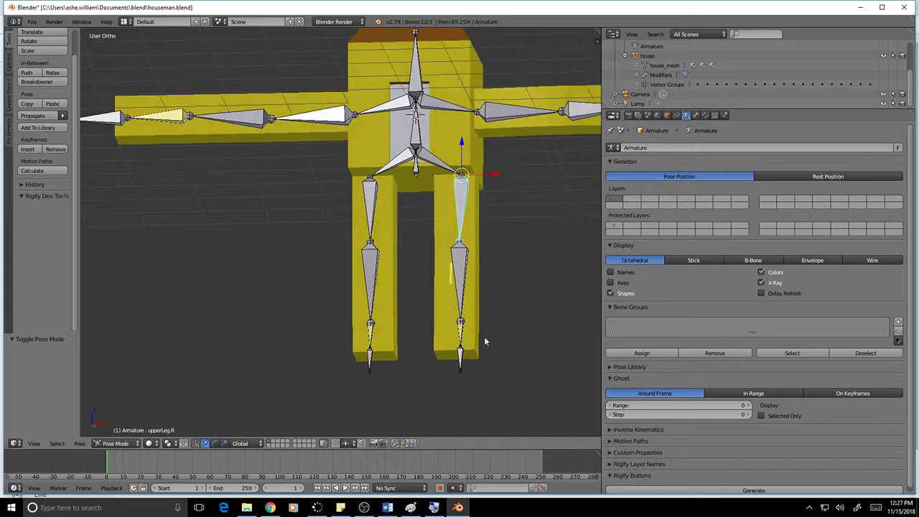
middle_click_drag(485, 342, 409, 343)
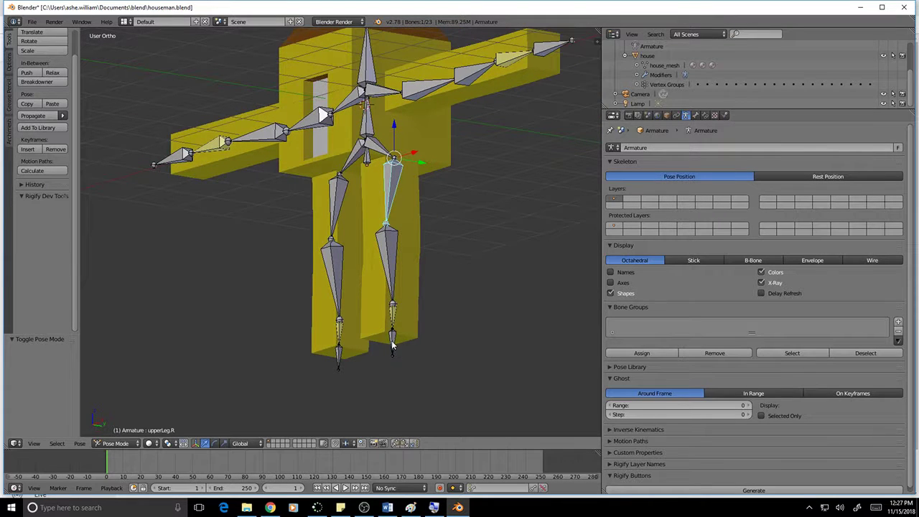
right_click(392, 346)
key("g")
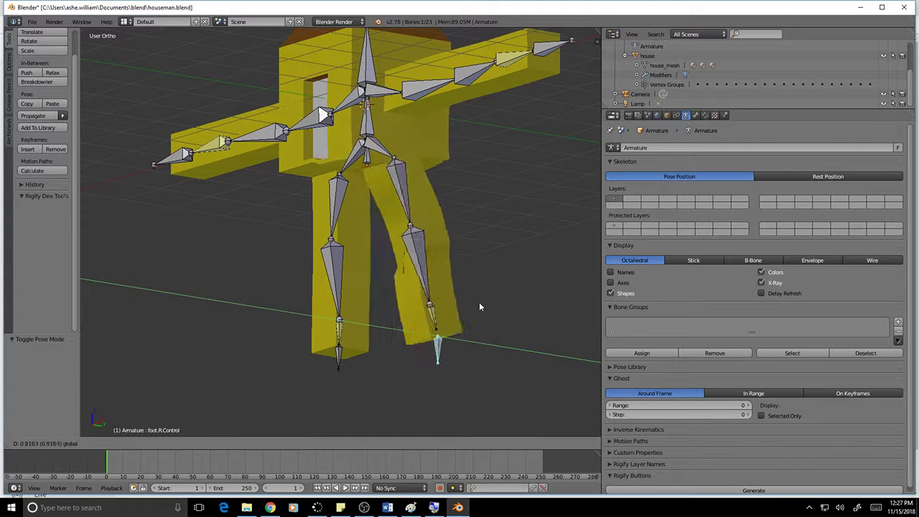
left_click(399, 309)
key("g")
key("z")
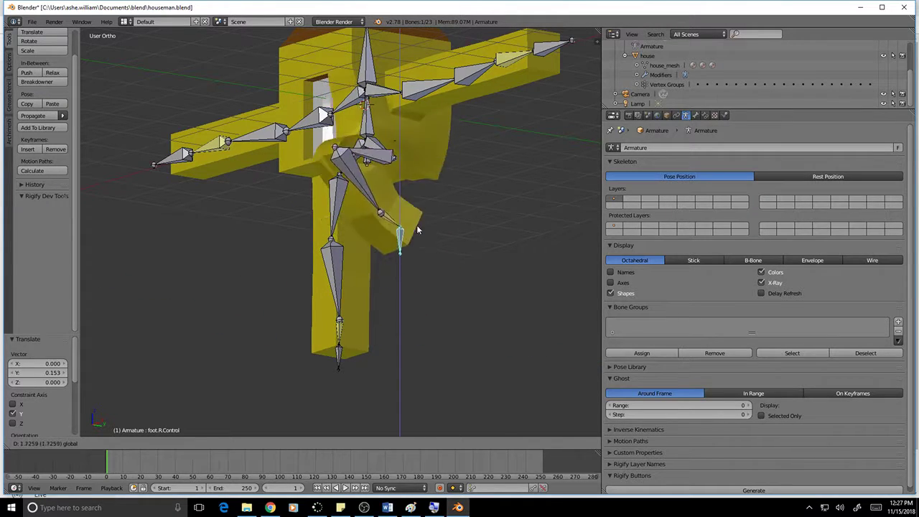
left_click(445, 296)
Step: Swing foot.R.Control back and forth along the Y axis while viewing the legs from the side
middle_click_drag(448, 299, 435, 348)
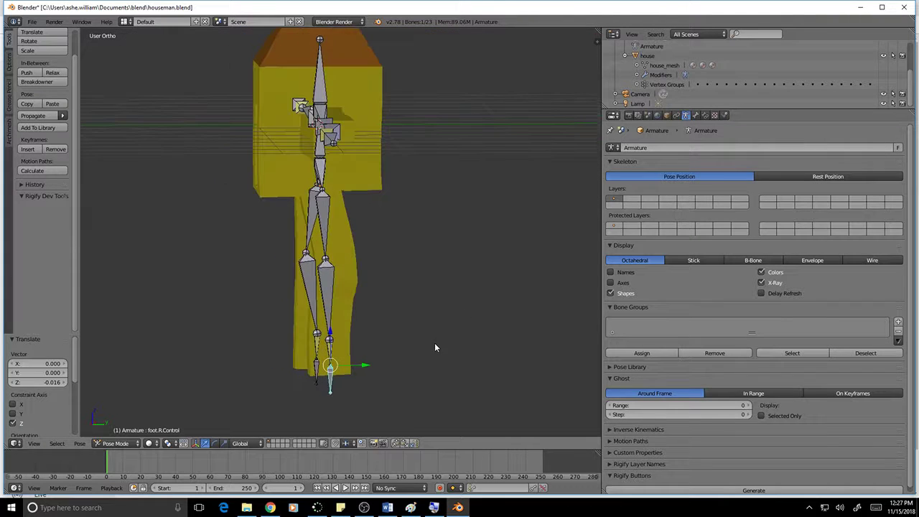
key("g")
key("y")
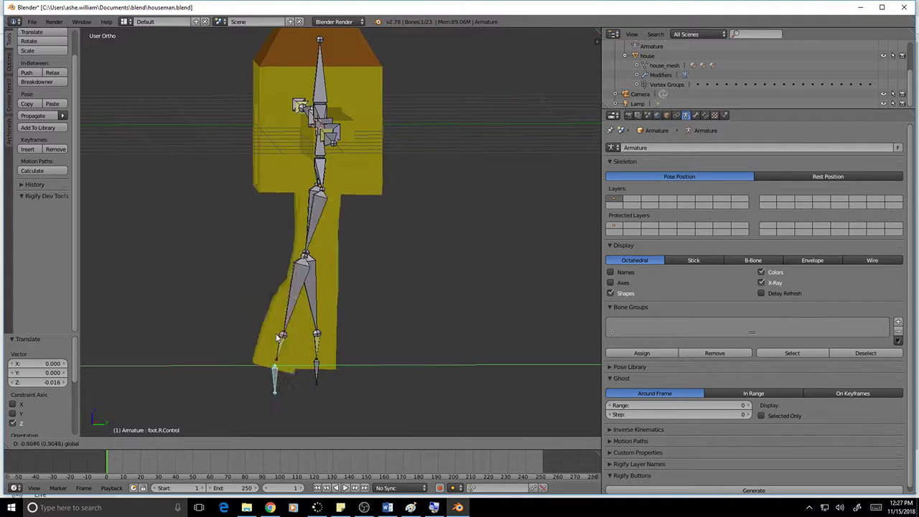
left_click(328, 375)
Step: Test the left leg's deformation by moving foot.L.Control along the Z axis
middle_click_drag(328, 375, 329, 328)
key("g")
key("z")
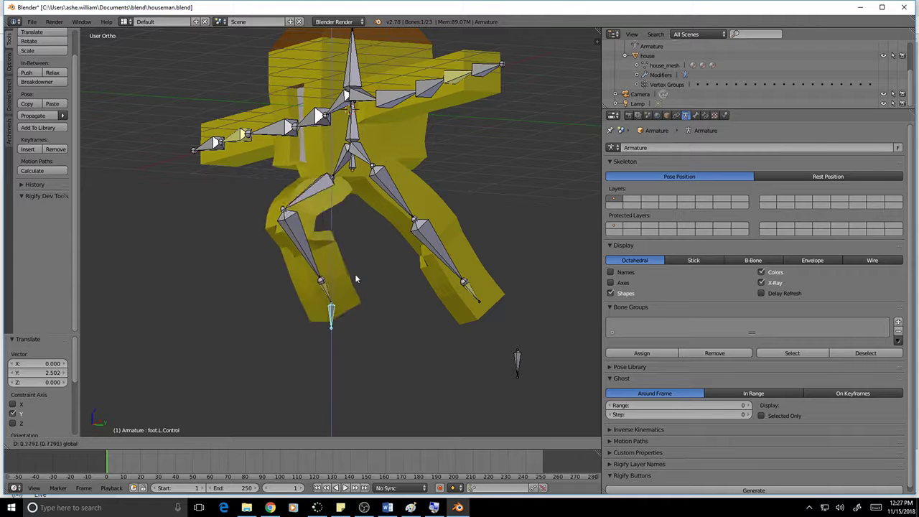
left_click(400, 286)
mouse_move(388, 329)
middle_mouse_down()
mouse_move(471, 352)
mouse_move(399, 339)
mouse_move(382, 316)
mouse_move(427, 335)
mouse_move(375, 334)
mouse_move(383, 340)
mouse_move(361, 345)
mouse_move(383, 351)
mouse_move(403, 338)
middle_mouse_up()
Step: Undo the test moves of both foot controls and inspect the legs from the front and side
key("ctrl+z")
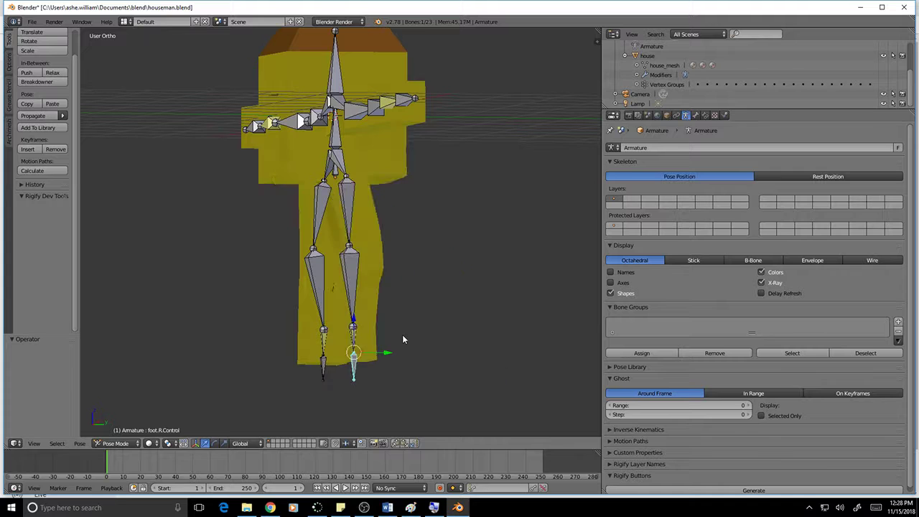
key("ctrl+z")
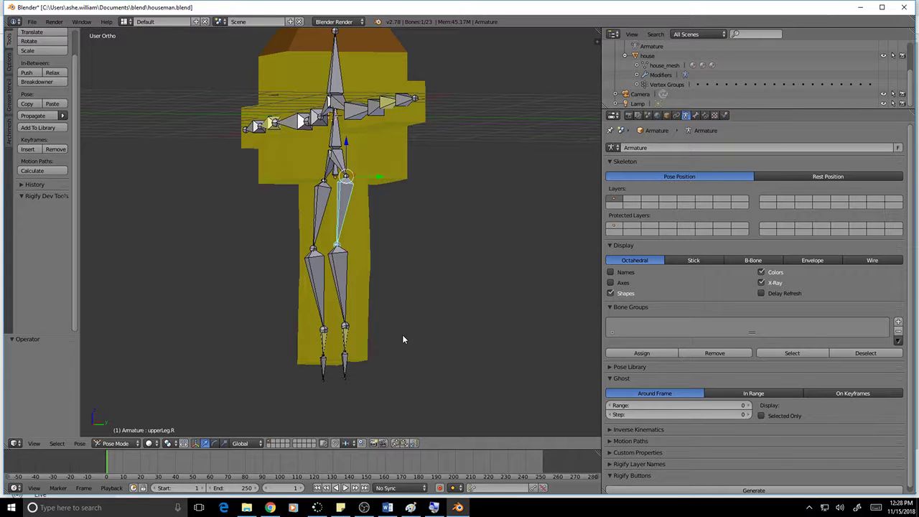
middle_click_drag(406, 306, 480, 303)
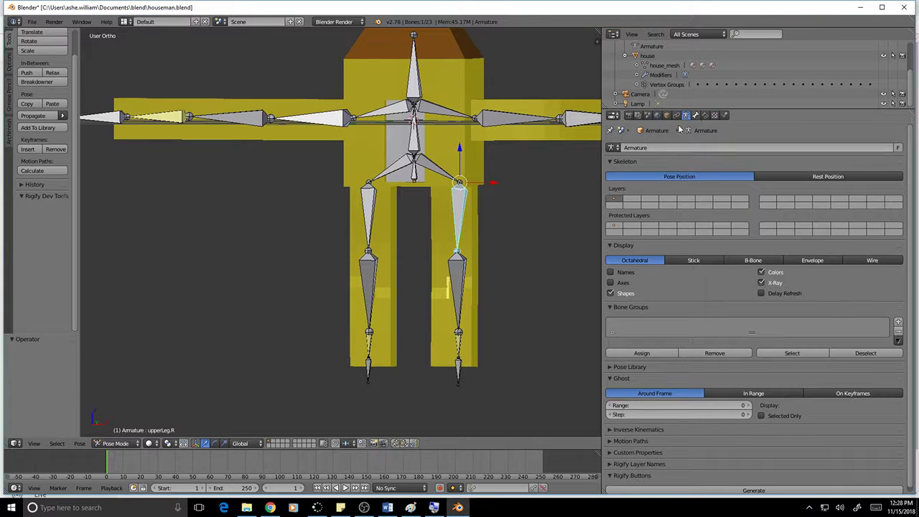
middle_click_drag(507, 320, 453, 295)
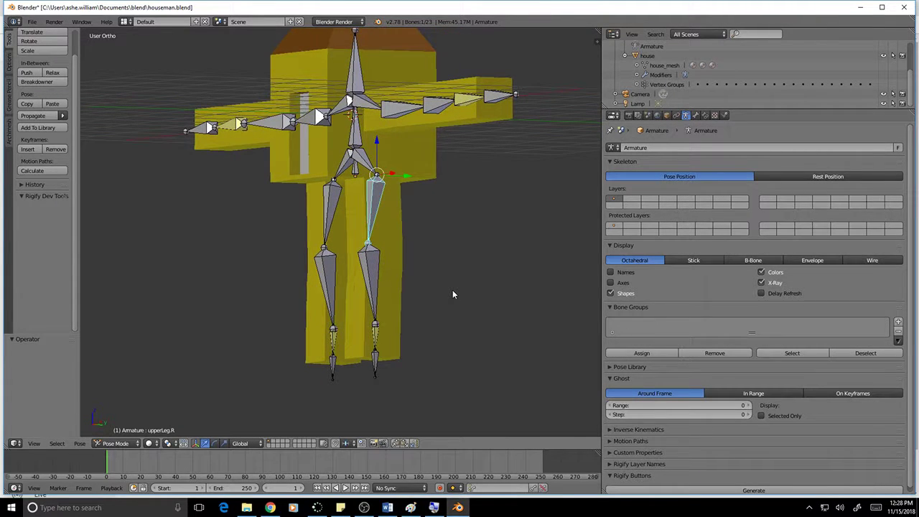